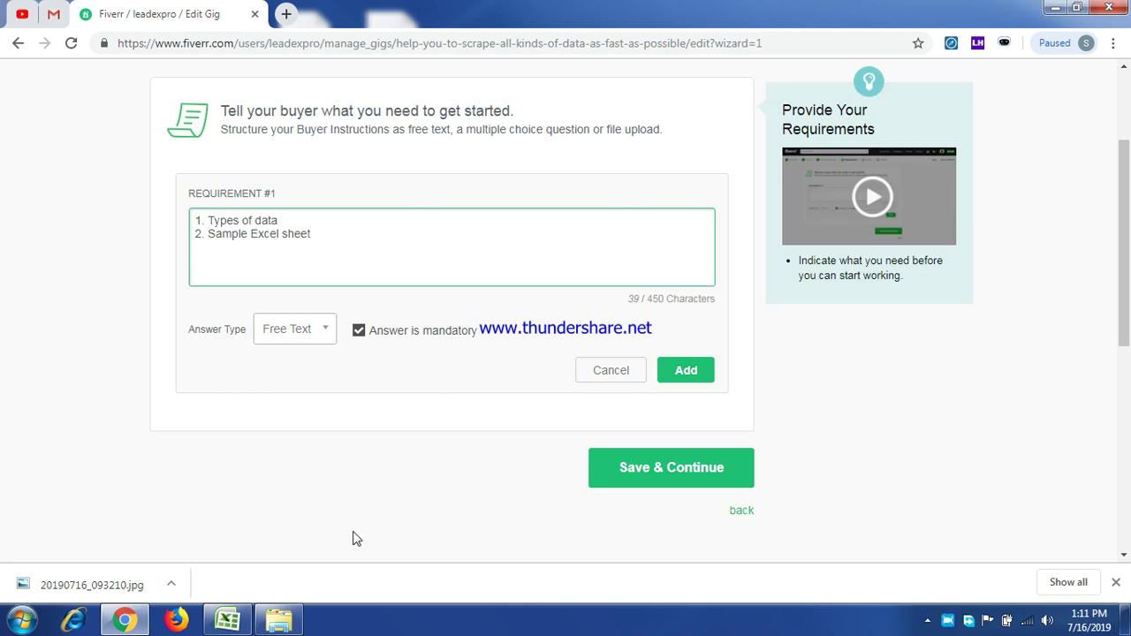
# Switch to the Excel workbook, enter M2 in cell F3, clear it and return to the gig form in Chrome
pyautogui.click(232, 625)
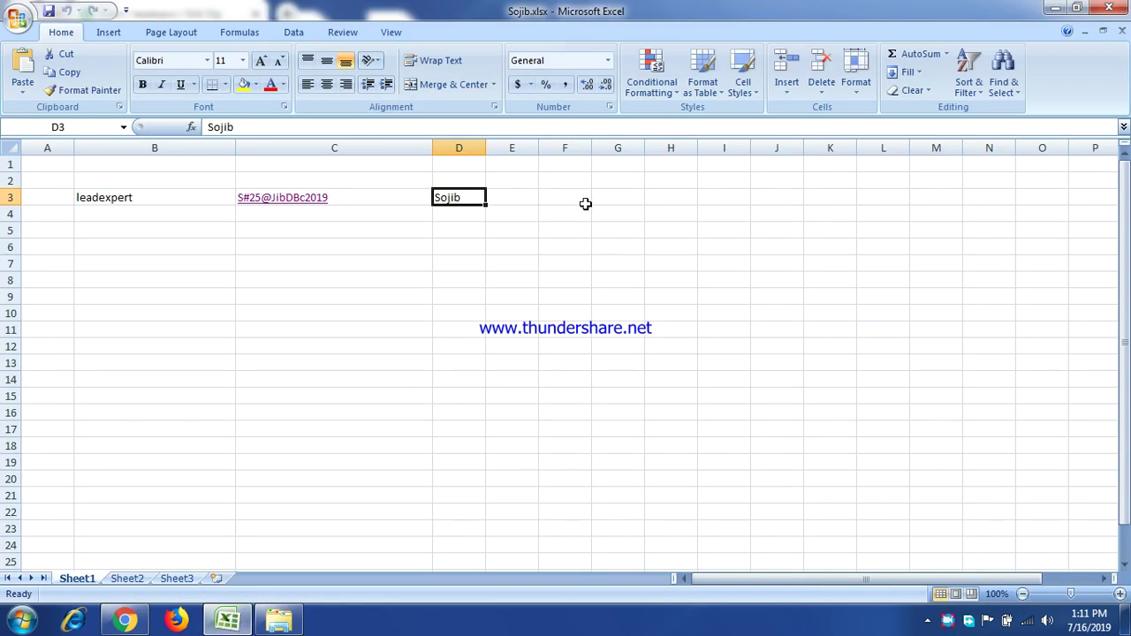
pyautogui.click(578, 198)
pyautogui.write('M2')
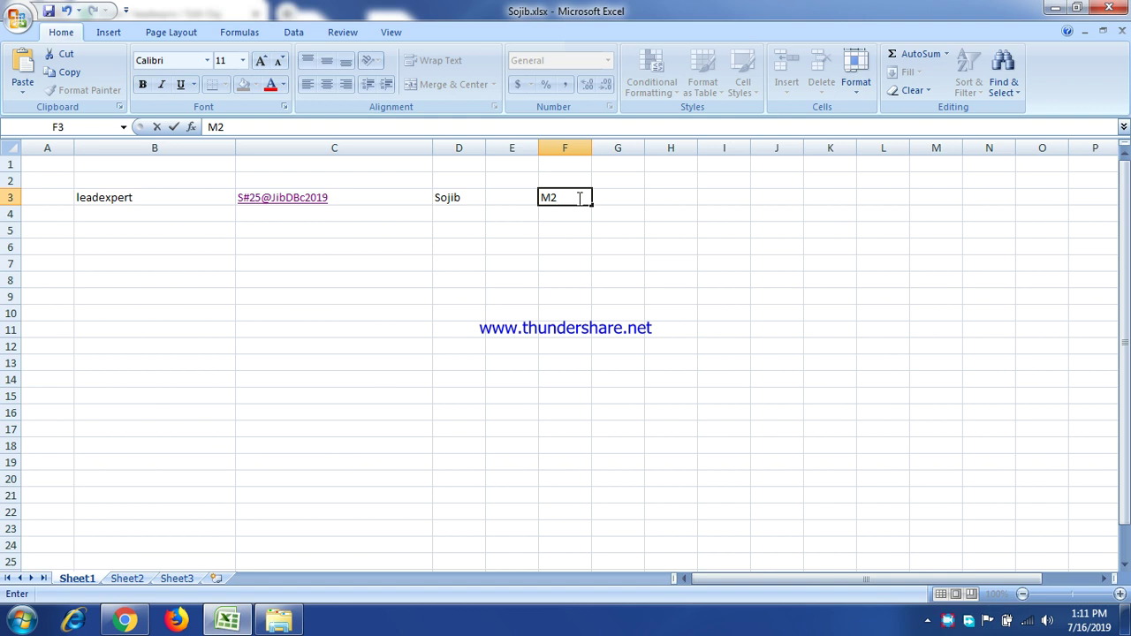
pyautogui.hotkey('ctrl', 'Return')
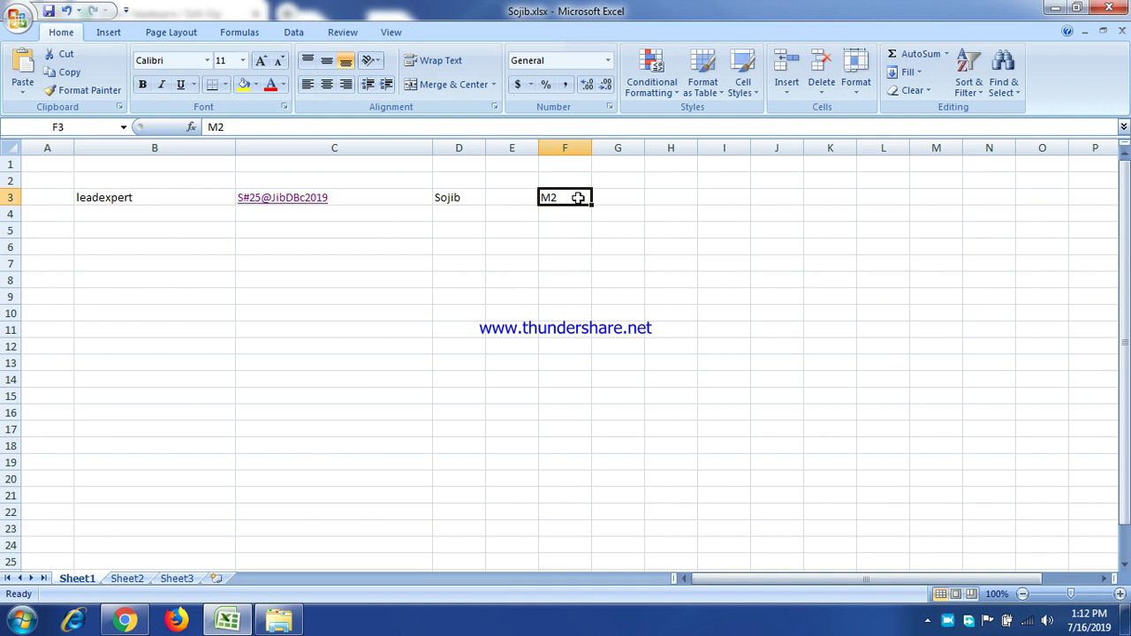
pyautogui.press('BackSpace')
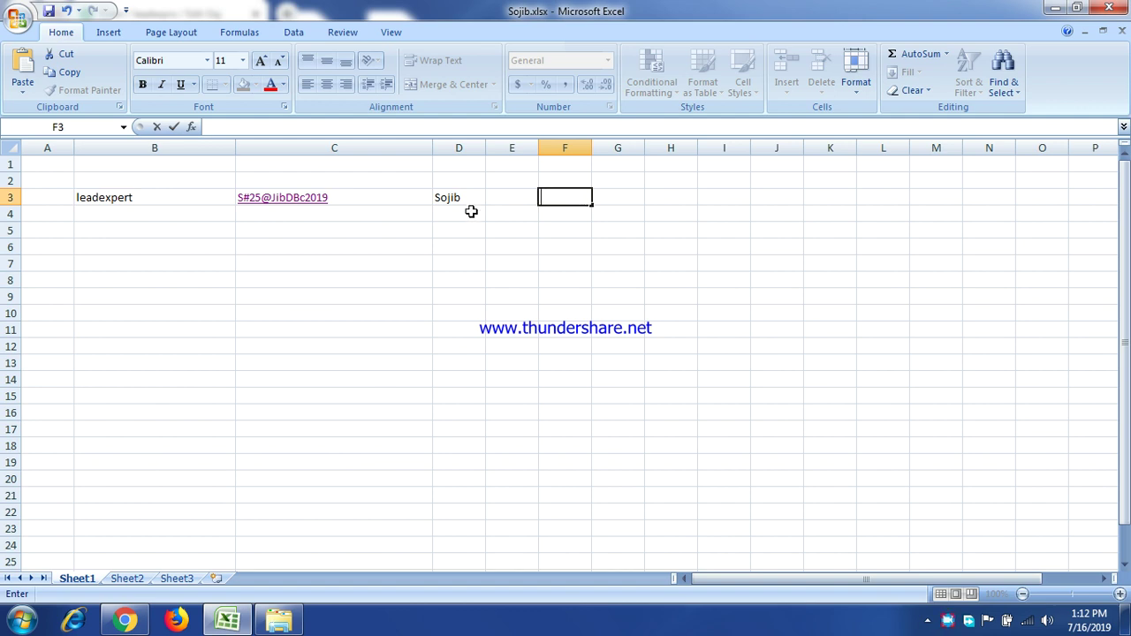
pyautogui.click(124, 621)
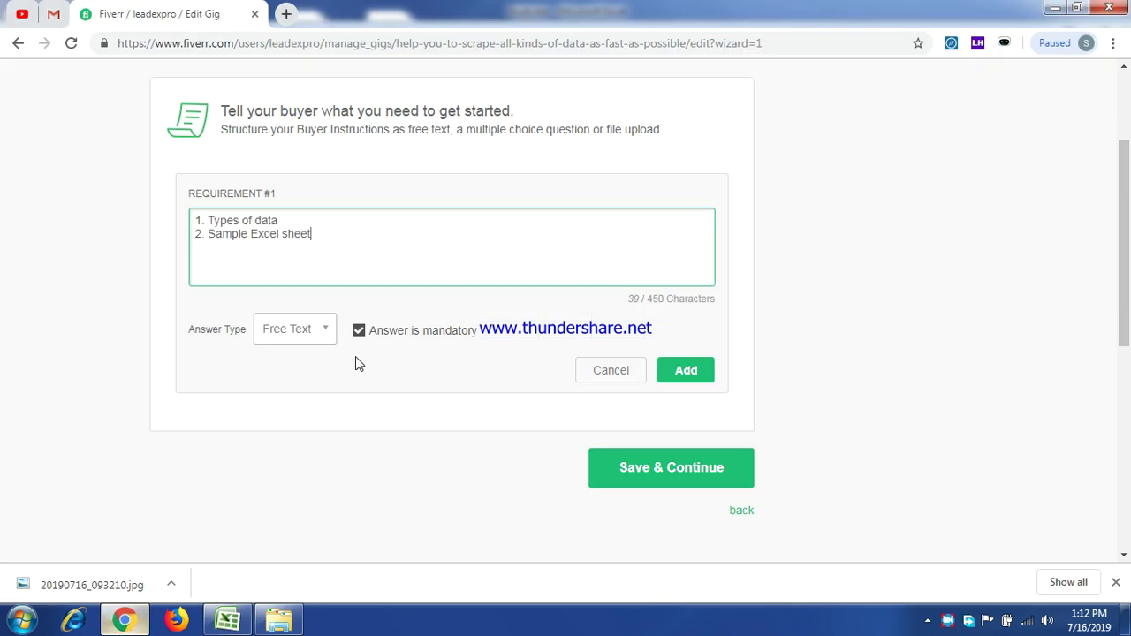
# Try adding "3. Skype ID" as a third line of the first requirement and erase it again
pyautogui.click(347, 241)
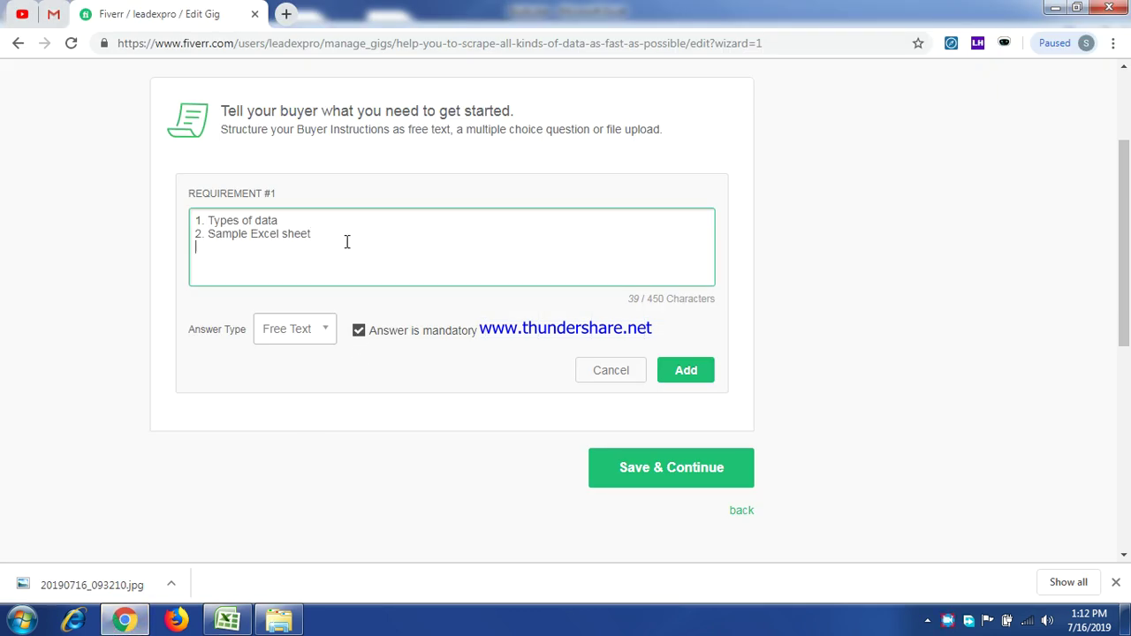
pyautogui.write('3. Skype ID')
pyautogui.press('BackSpace')
pyautogui.press('BackSpace')
pyautogui.press('BackSpace')
pyautogui.press('BackSpace')
pyautogui.press('BackSpace')
pyautogui.press('BackSpace')
pyautogui.press('BackSpace')
pyautogui.press('BackSpace')
pyautogui.press('BackSpace')
pyautogui.press('BackSpace')
pyautogui.press('BackSpace')
pyautogui.press('BackSpace')
pyautogui.press('BackSpace')
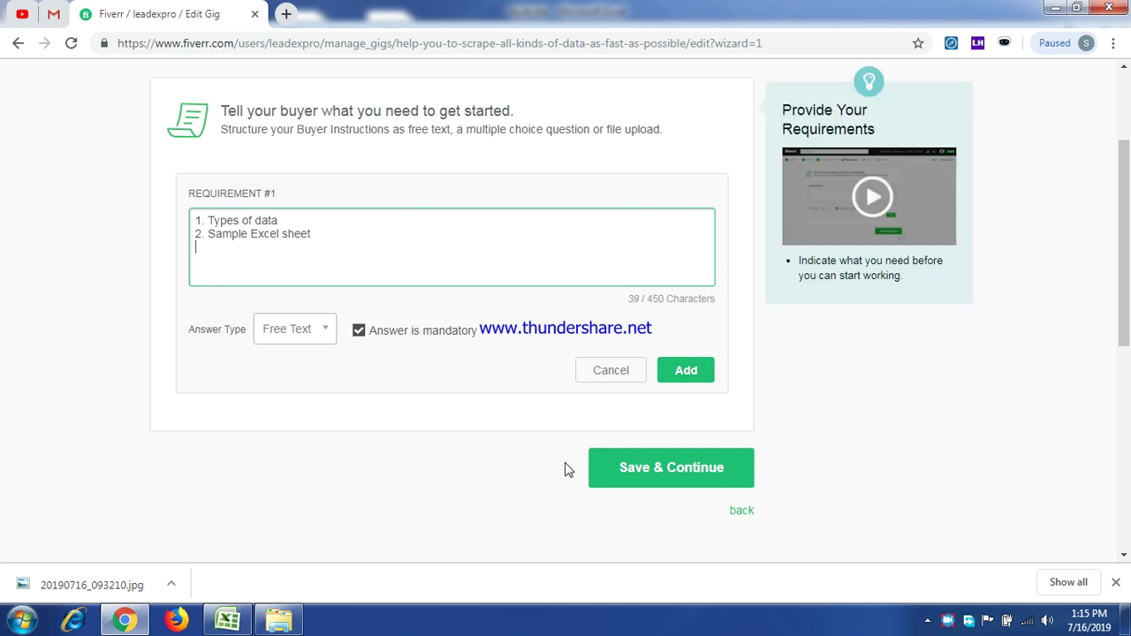
# Add the first buyer requirement to the gig, and save it to continue to the Gallery stage
pyautogui.click(678, 379)
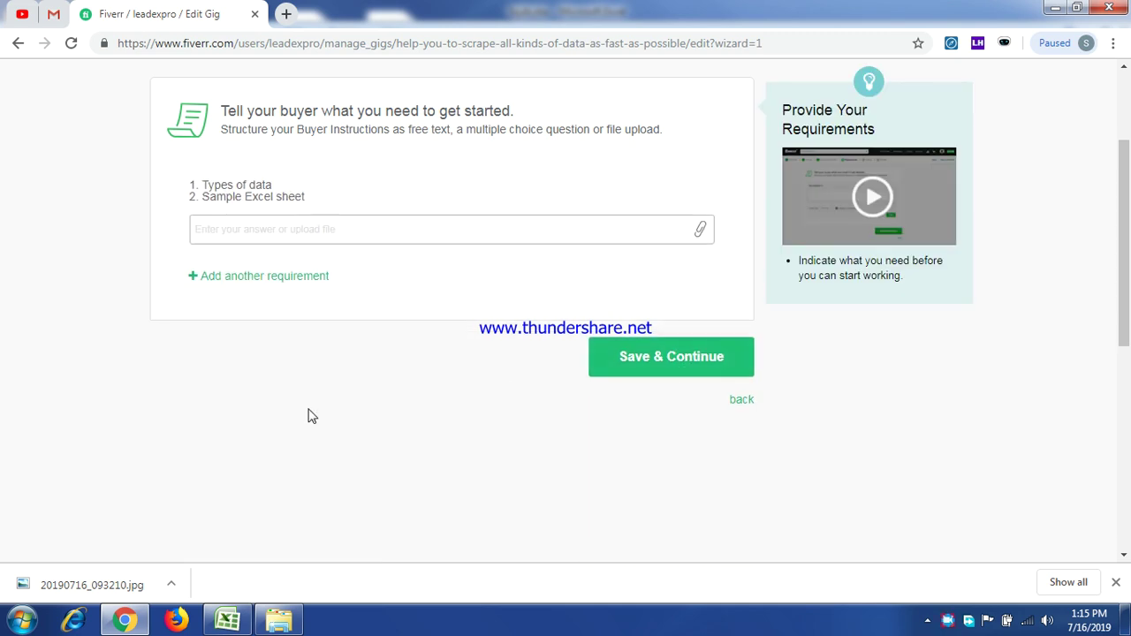
pyautogui.scroll(1, 209, 461)
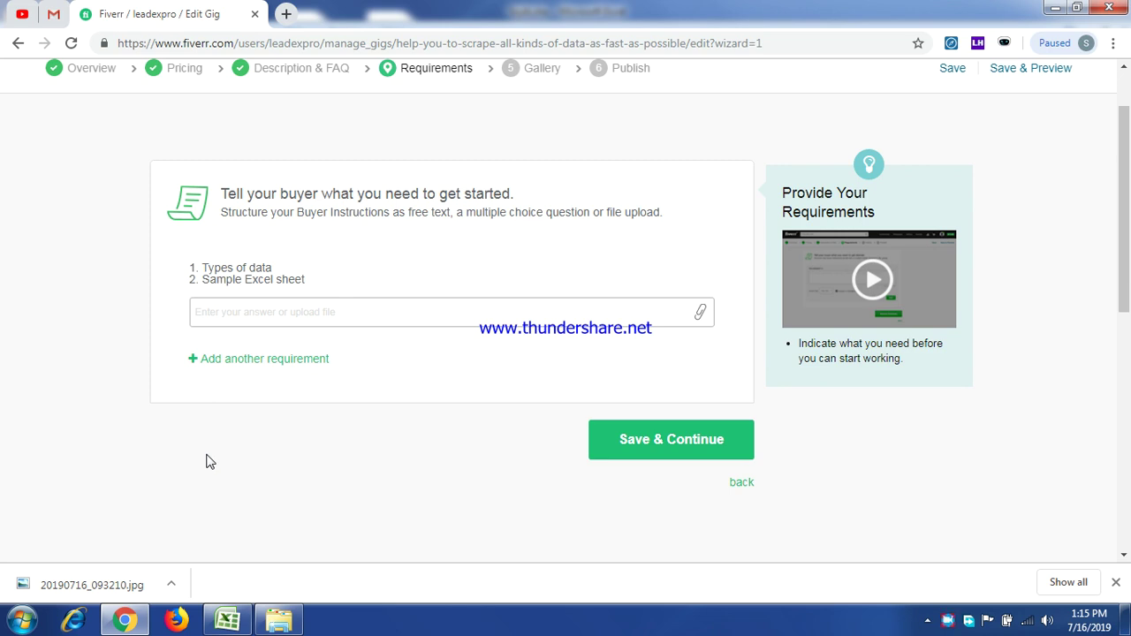
pyautogui.click(662, 442)
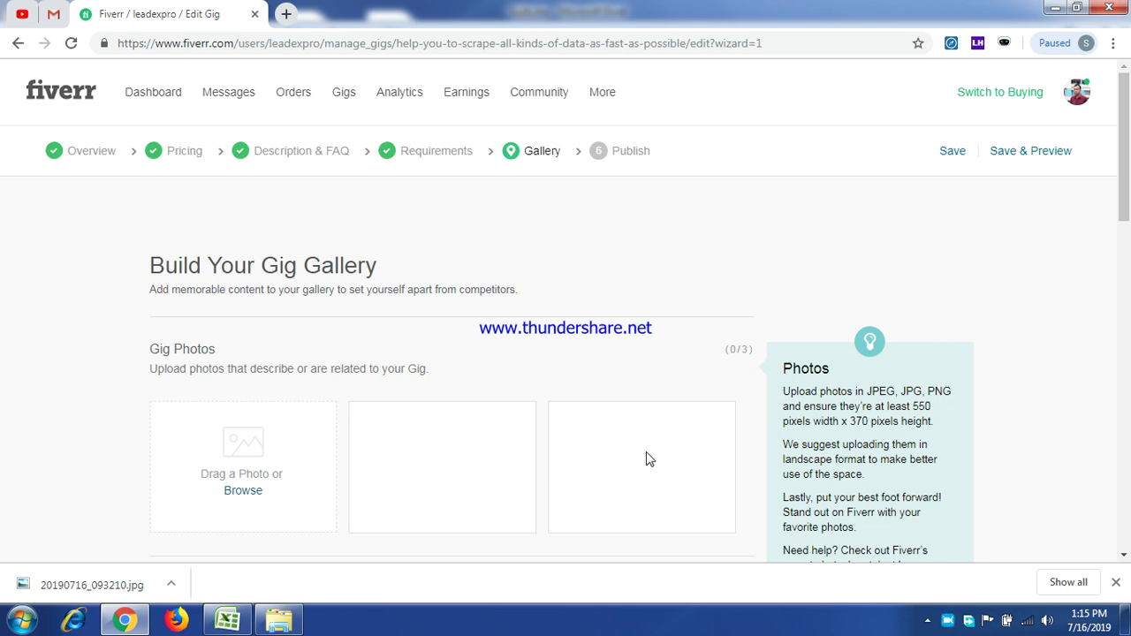
# Look through the photo, video and PDF upload sections of the gig gallery
pyautogui.scroll(-3, 12, 462)
pyautogui.scroll(3, 12, 463)
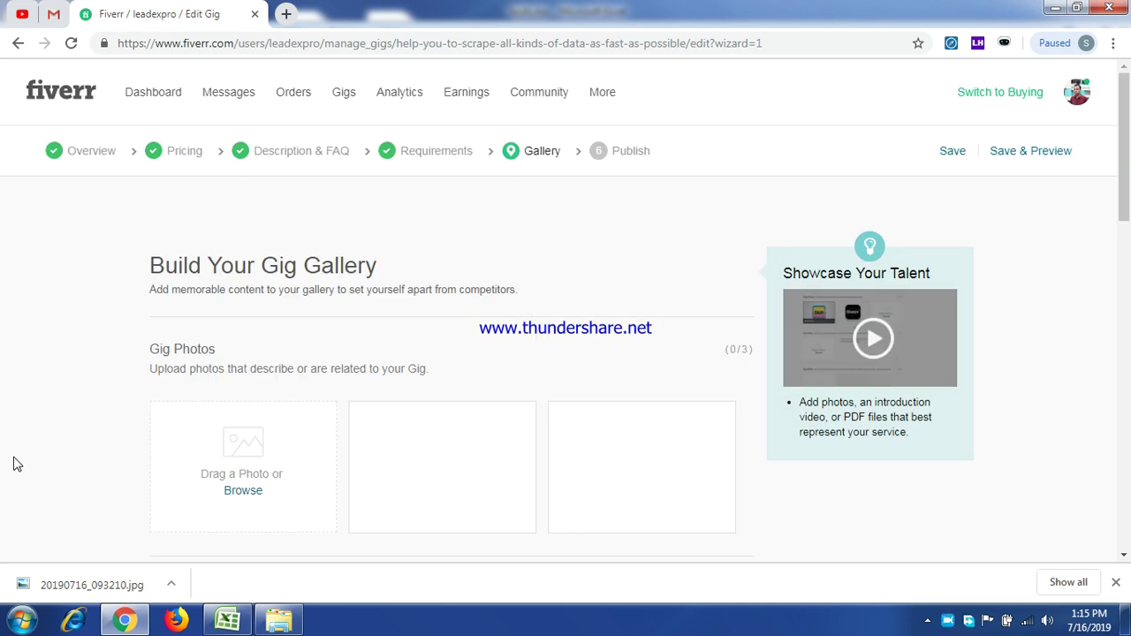
pyautogui.scroll(-3, 12, 462)
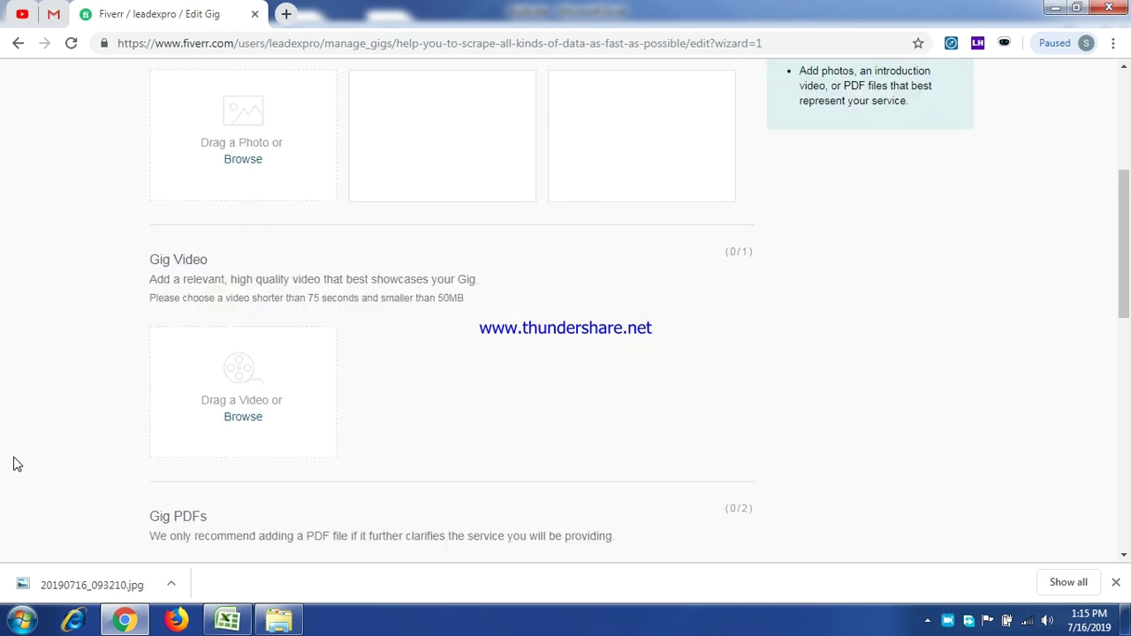
pyautogui.scroll(-3, 13, 464)
pyautogui.scroll(7, 13, 464)
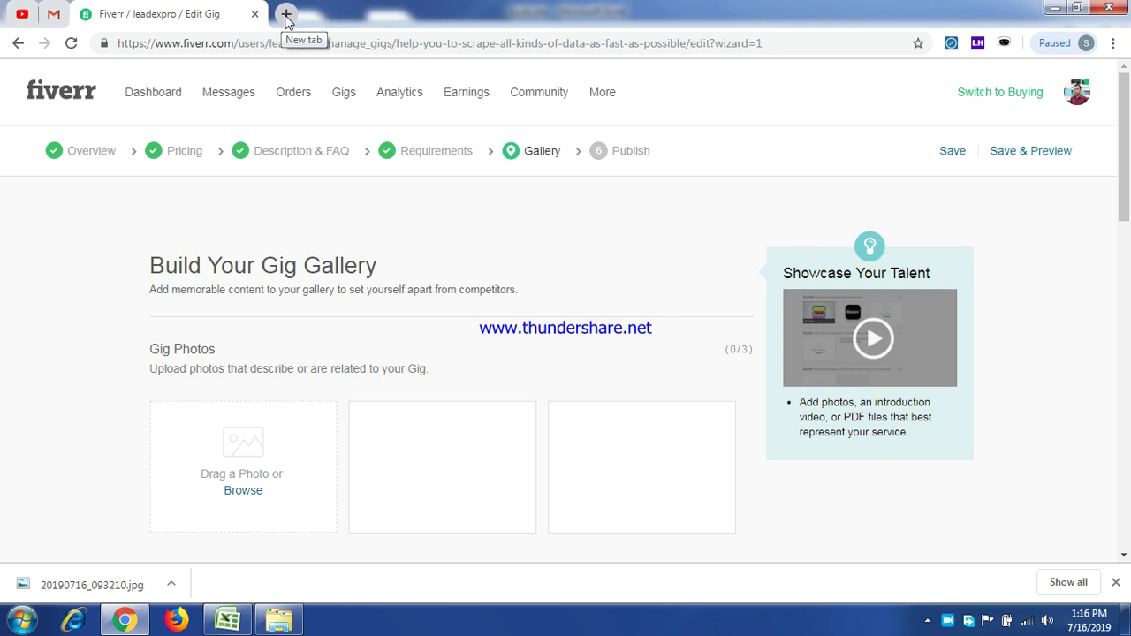
pyautogui.click(286, 15)
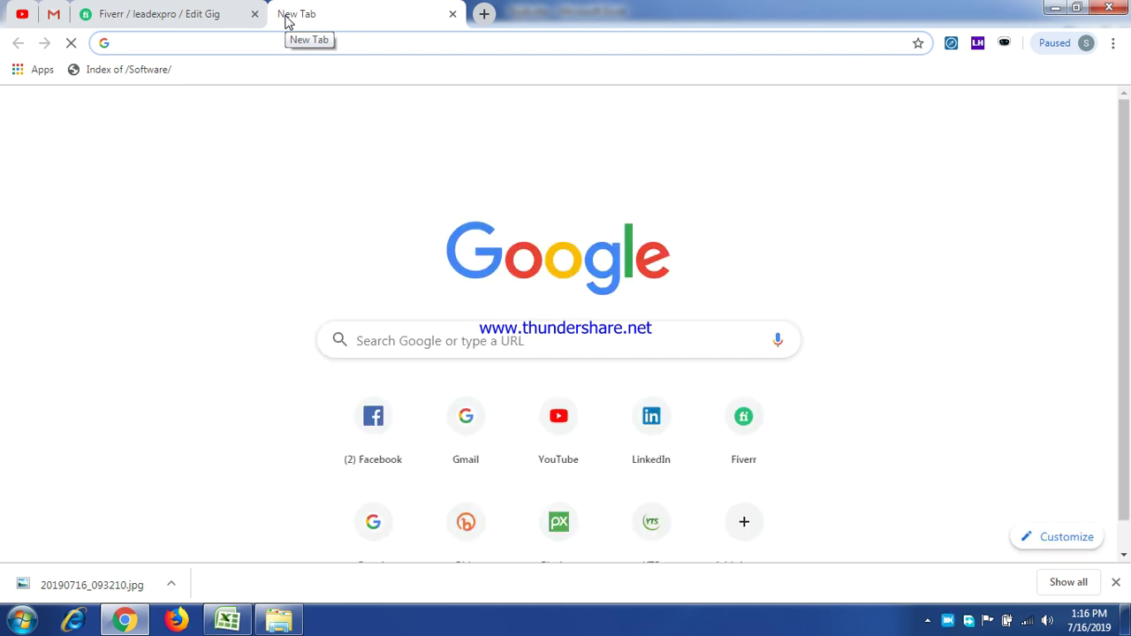
pyautogui.click(451, 14)
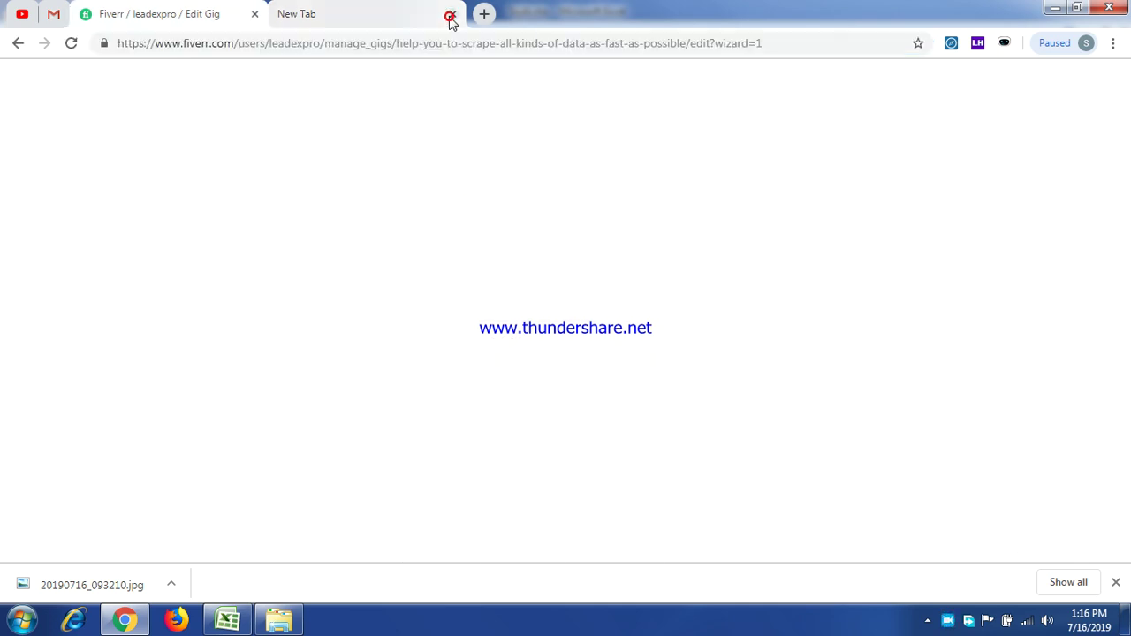
pyautogui.scroll(-3, 18, 303)
pyautogui.scroll(2, 17, 307)
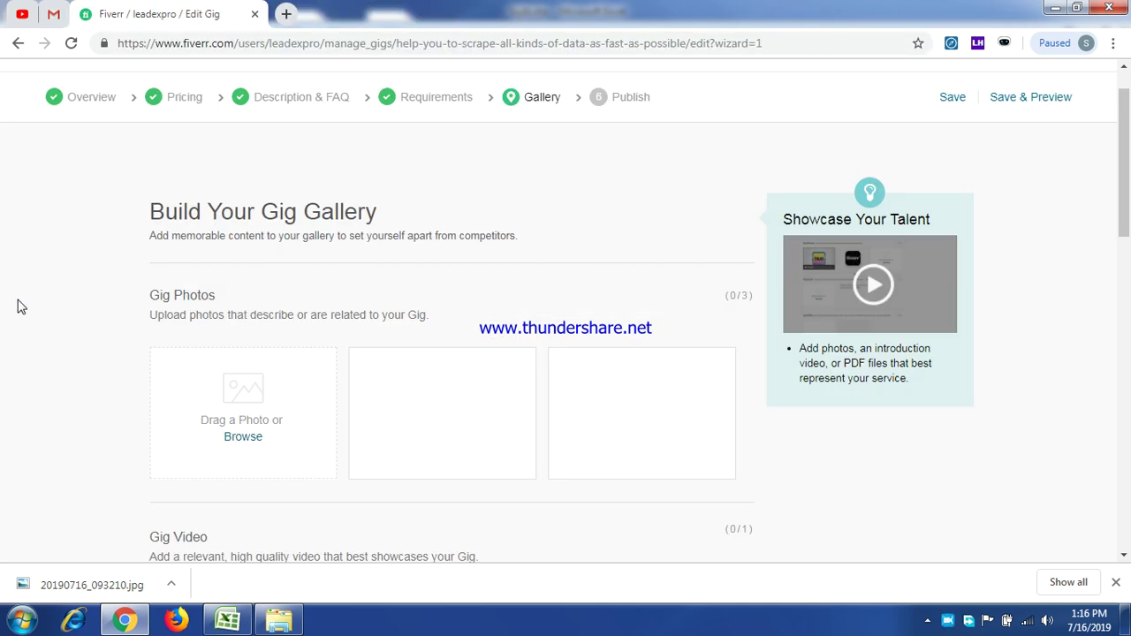
pyautogui.scroll(1, 16, 306)
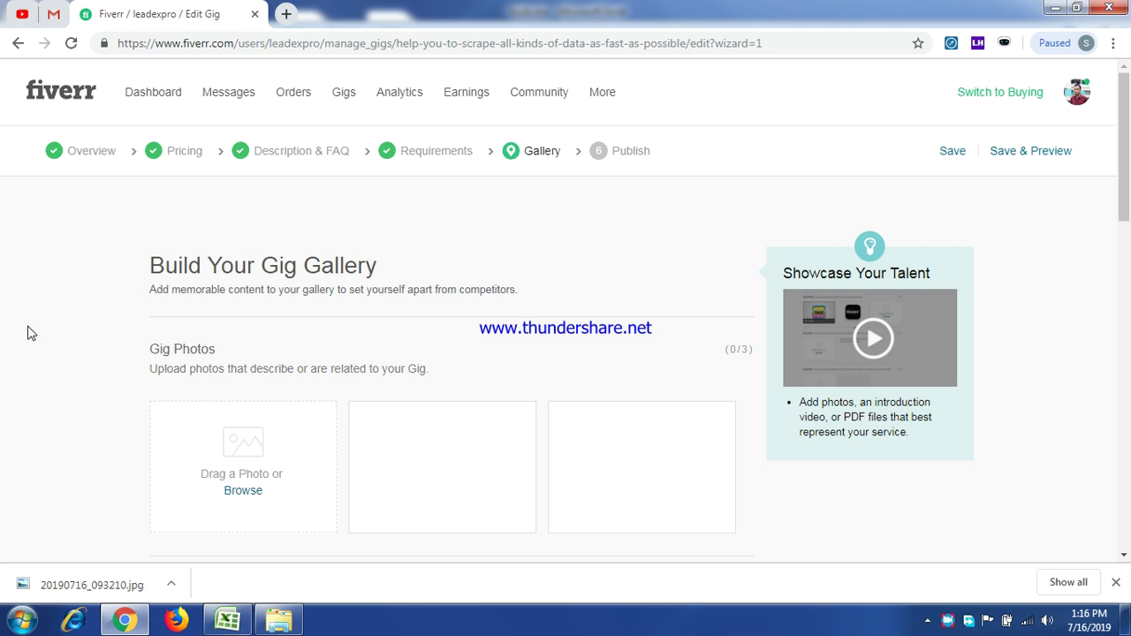
pyautogui.scroll(-4, 27, 333)
pyautogui.scroll(4, 28, 333)
# Open a new blank browser tab and return to the gig gallery page
pyautogui.click(288, 15)
pyautogui.click(169, 22)
pyautogui.moveTo(402, 413)
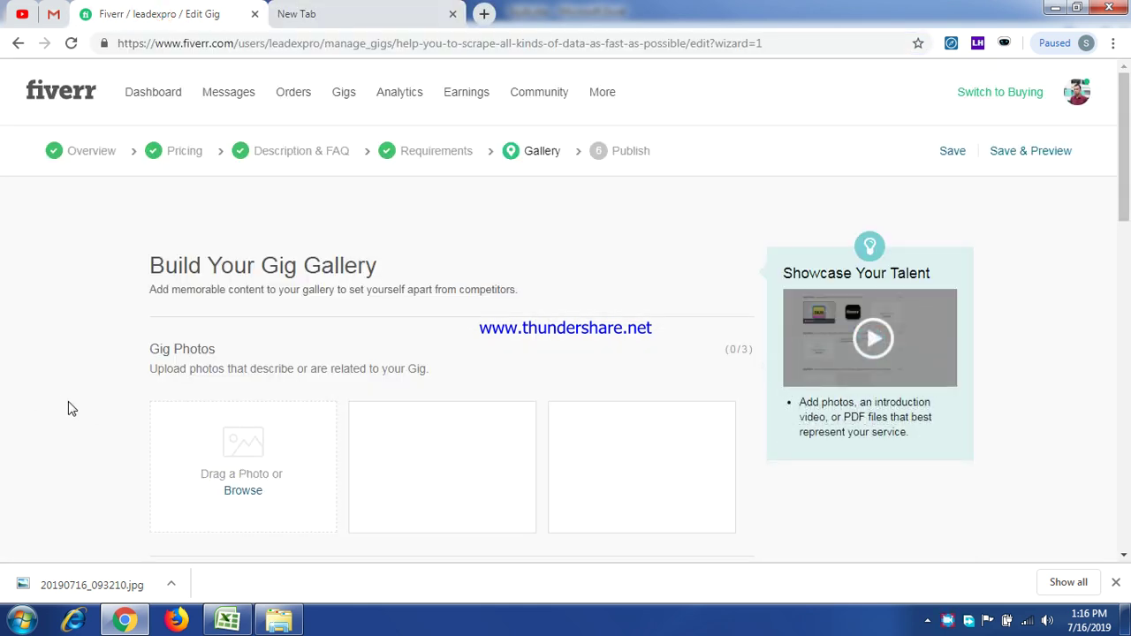
# Examine the guidelines for gig photos and the gig video in the gallery
pyautogui.scroll(-3, 68, 405)
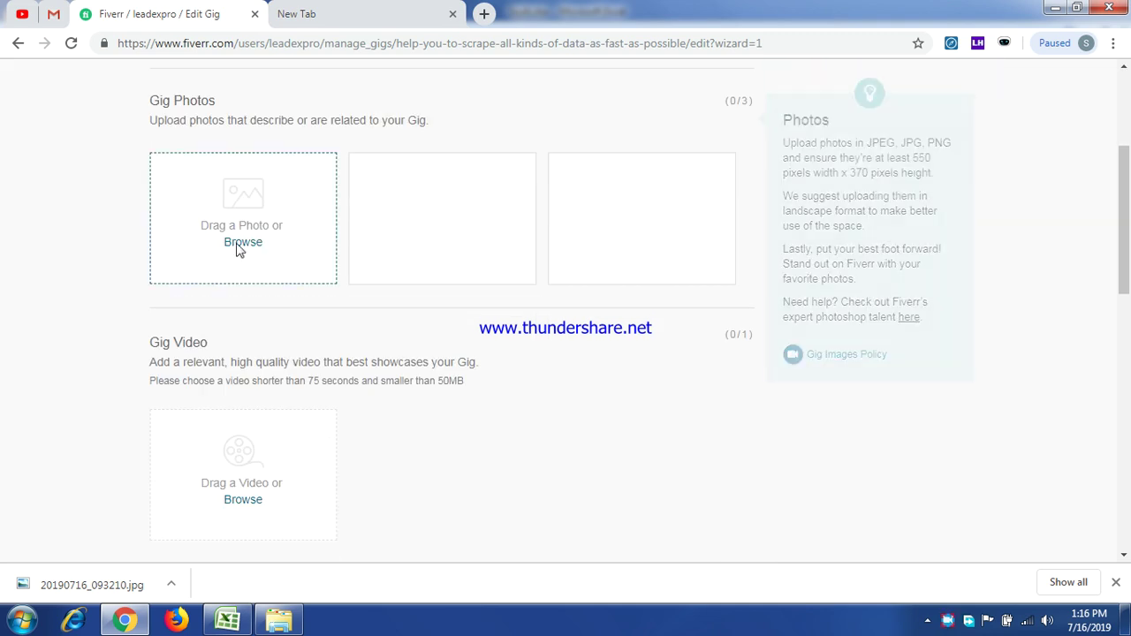
pyautogui.scroll(-1, 351, 503)
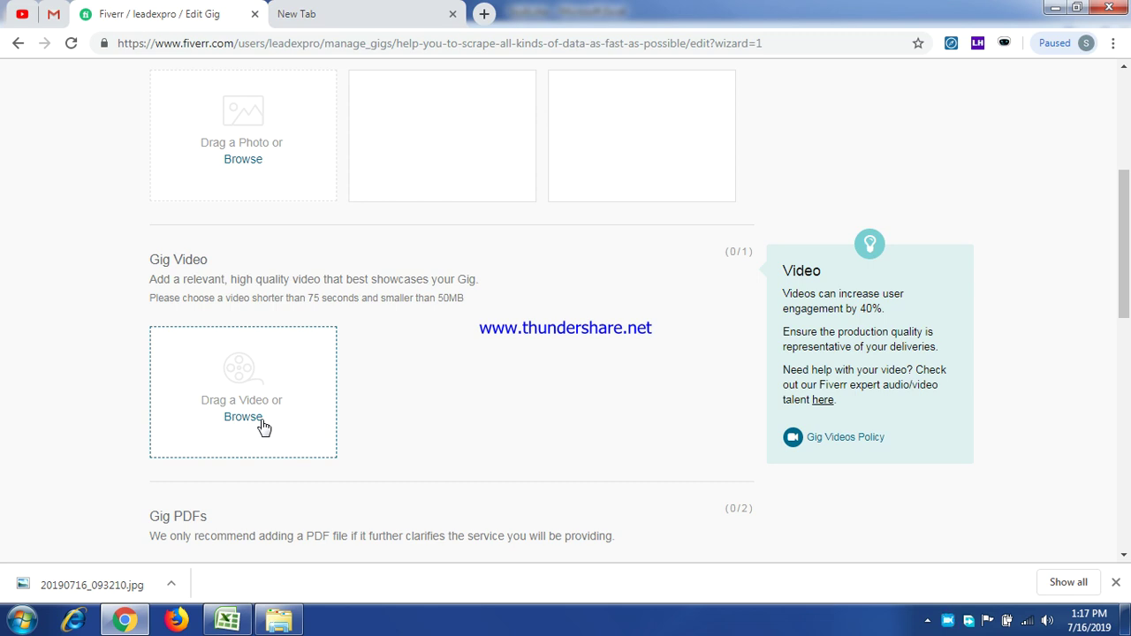
pyautogui.scroll(1, 272, 433)
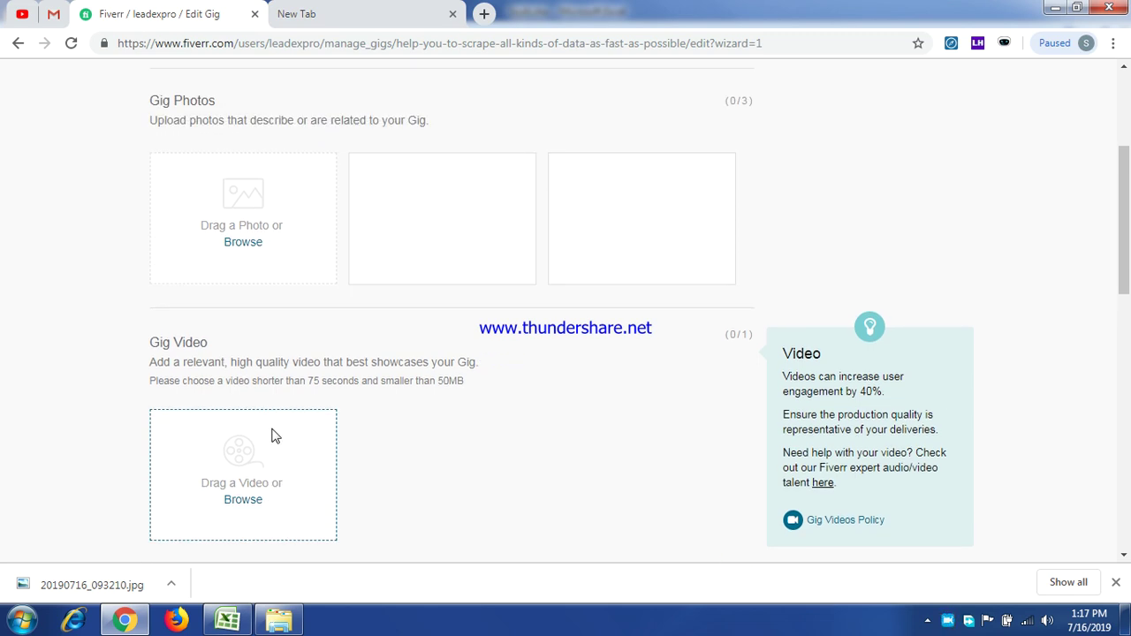
pyautogui.scroll(-1, 265, 424)
pyautogui.scroll(2, 248, 389)
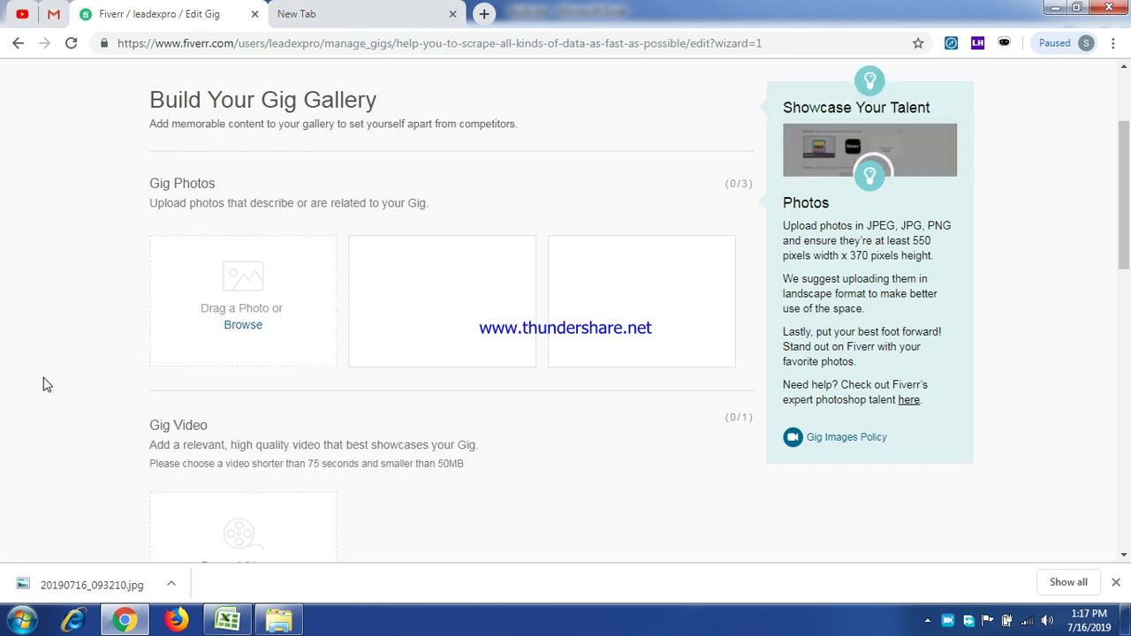
pyautogui.scroll(-2, 47, 384)
pyautogui.scroll(-2, 47, 385)
pyautogui.scroll(4, 47, 384)
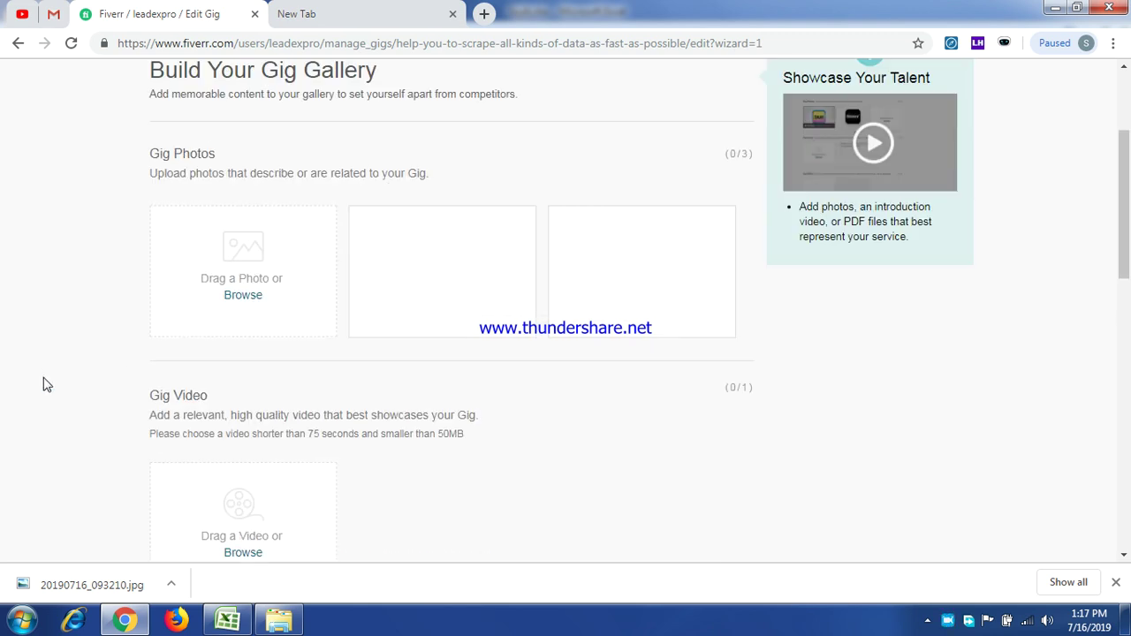
pyautogui.scroll(2, 47, 384)
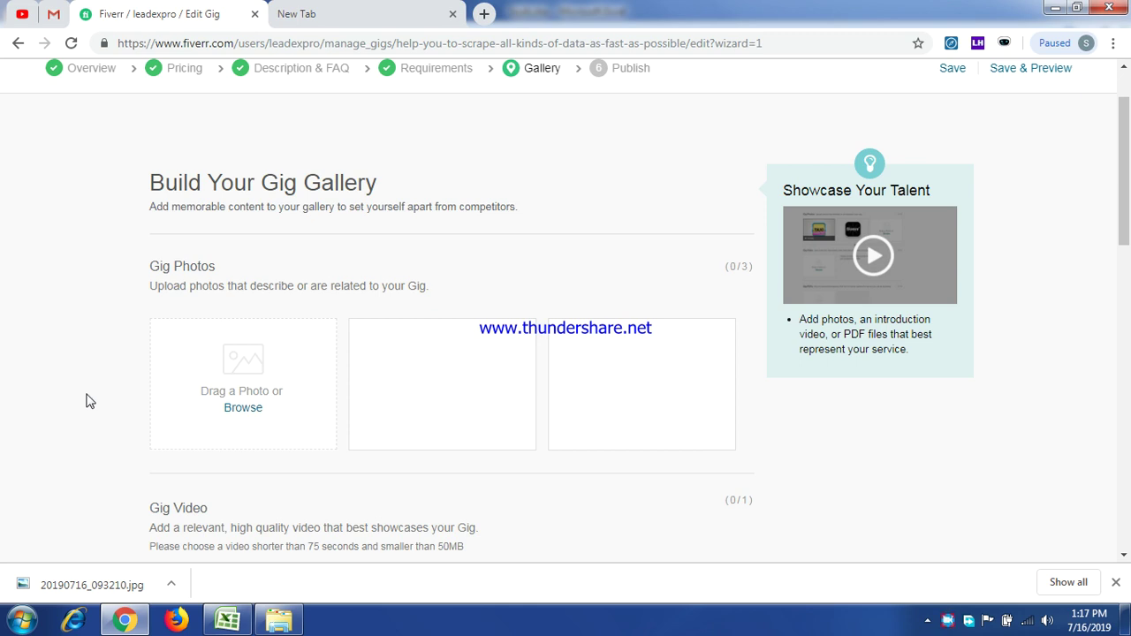
pyautogui.scroll(1, 89, 404)
# Open the pixabay.com website in the blank browser tab
pyautogui.click(341, 12)
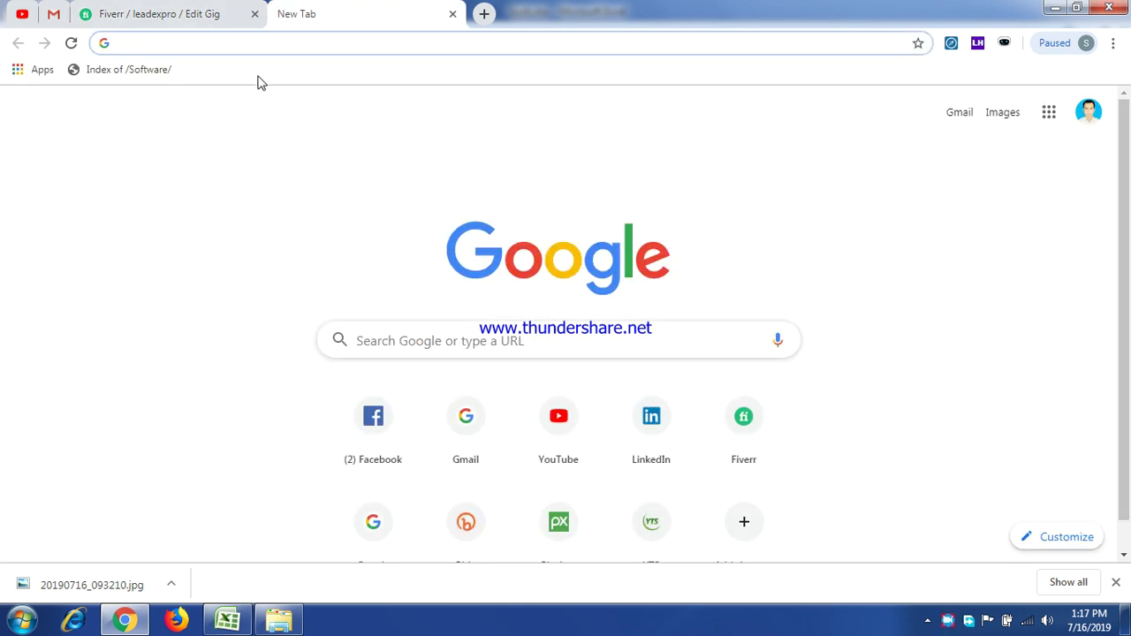
pyautogui.write('pixa')
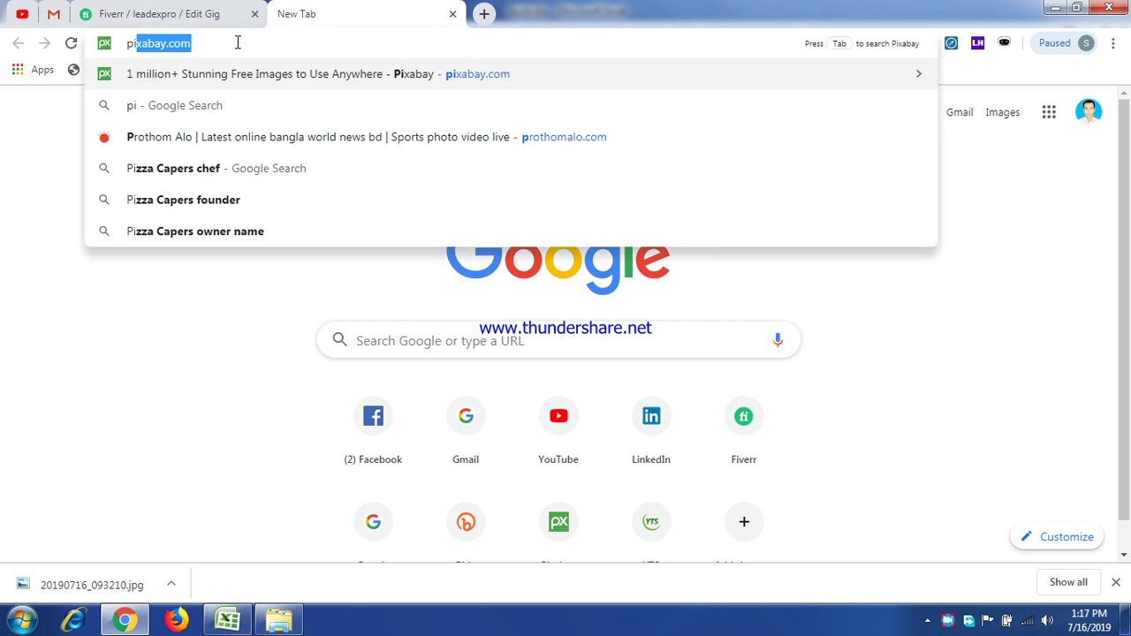
pyautogui.write('bay')
pyautogui.press('Return')
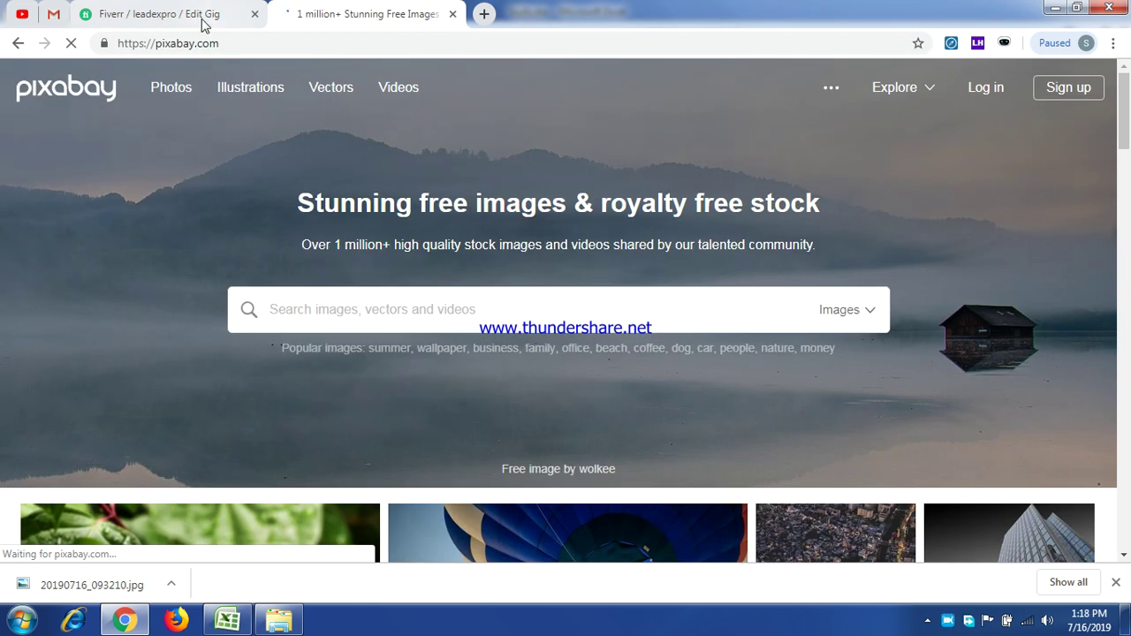
# Return to the gig gallery and examine the Gig PDFs section and the photo upload guidelines
pyautogui.click(201, 19)
pyautogui.scroll(-4, 132, 318)
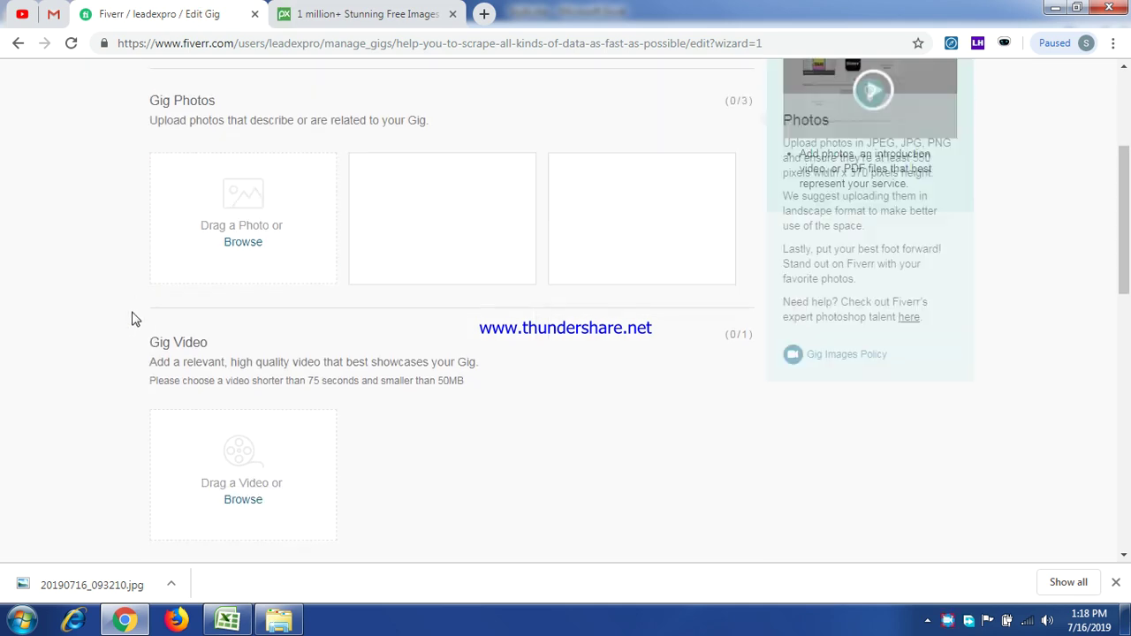
pyautogui.scroll(-3, 131, 318)
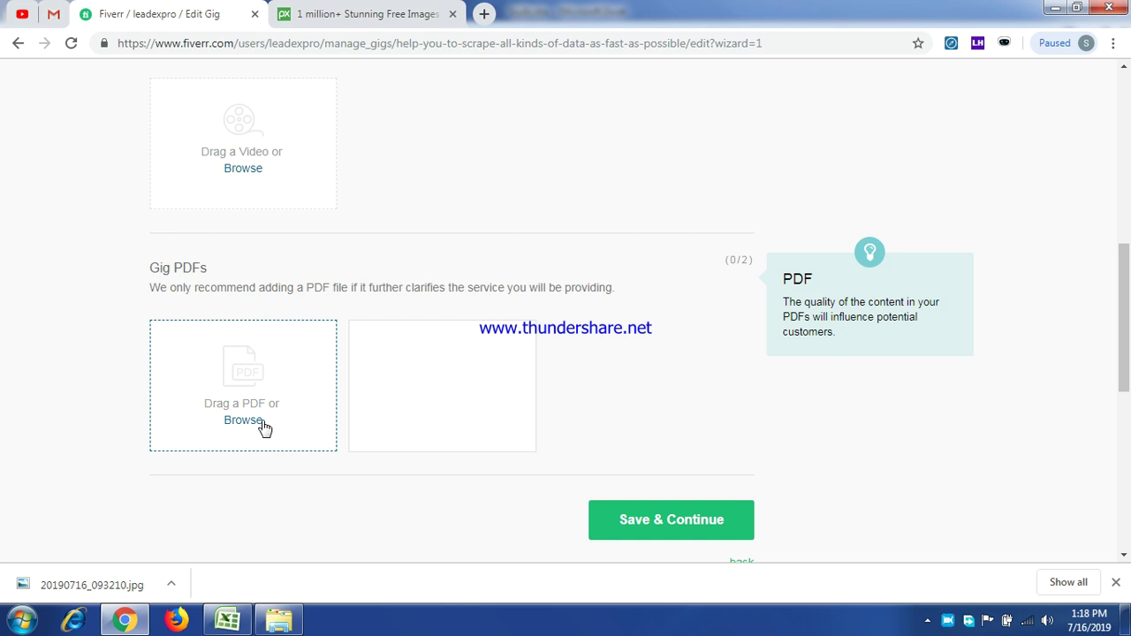
pyautogui.scroll(6, 256, 400)
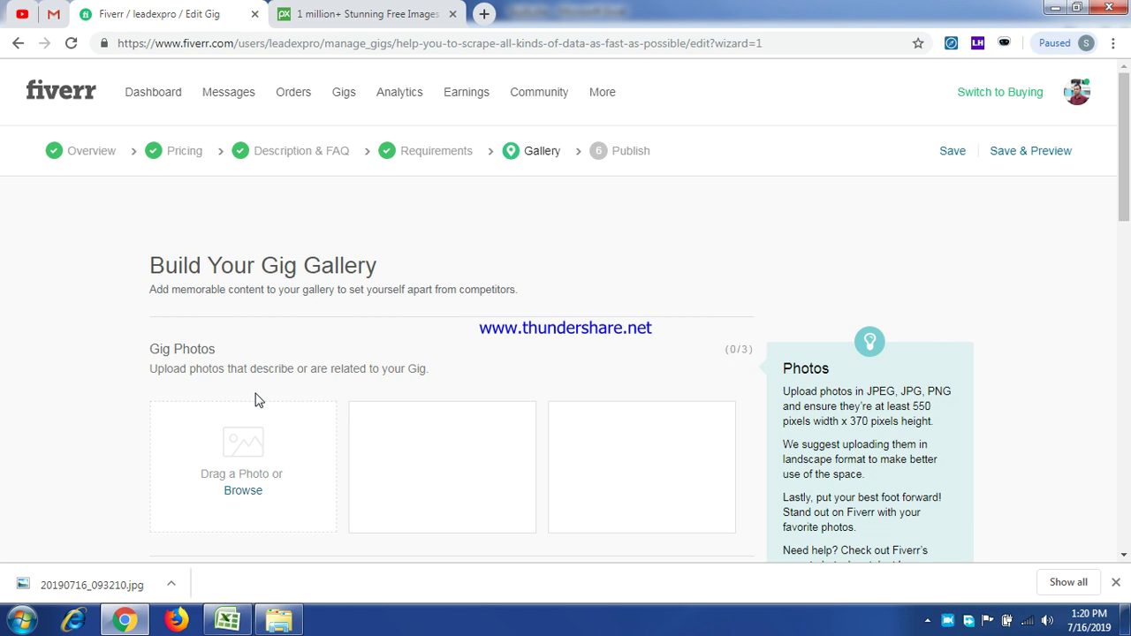
pyautogui.scroll(-2, 283, 392)
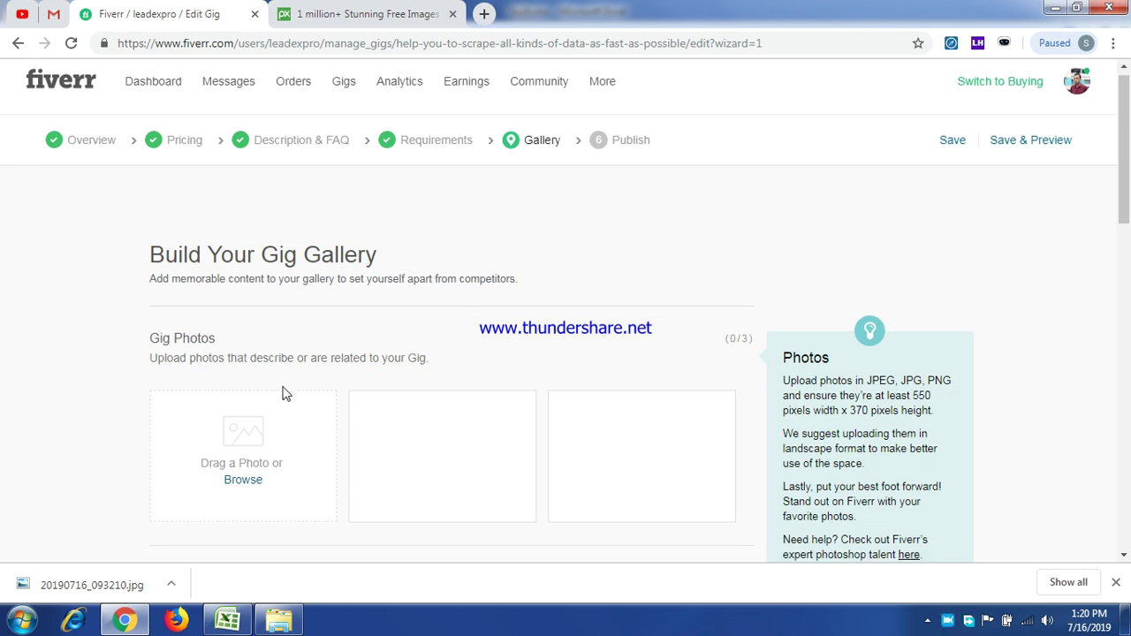
pyautogui.scroll(2, 283, 393)
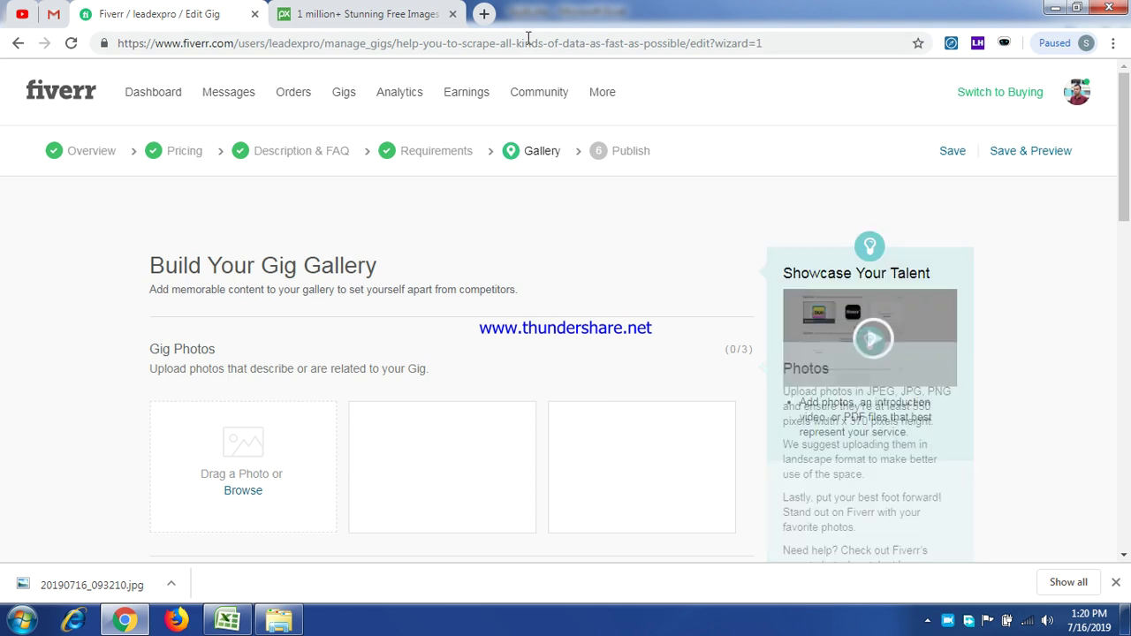
# Switch to the Pixabay page, search the site for "Lead Generation" images and look over the results
pyautogui.click(362, 10)
pyautogui.scroll(-2, 565, 293)
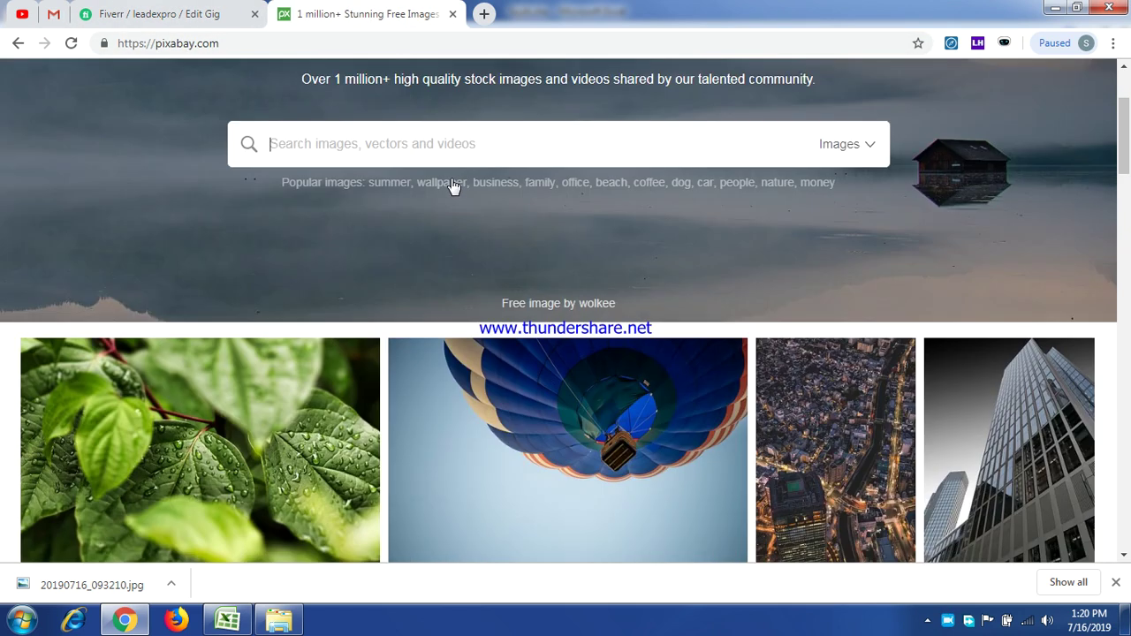
pyautogui.click(416, 137)
pyautogui.write('L')
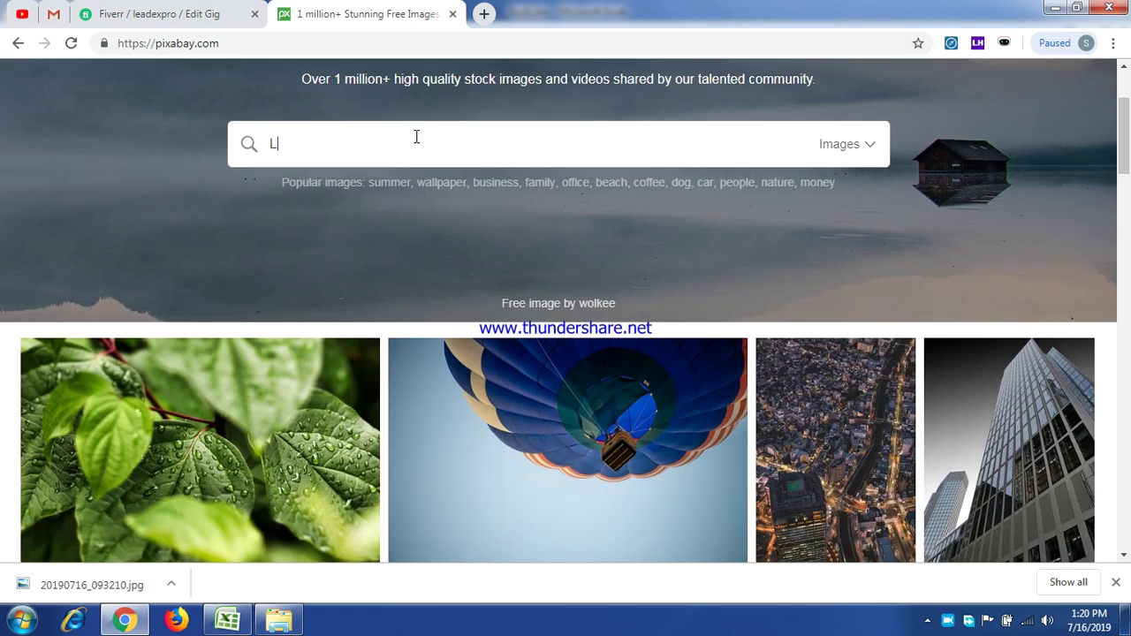
pyautogui.write('ead Ge')
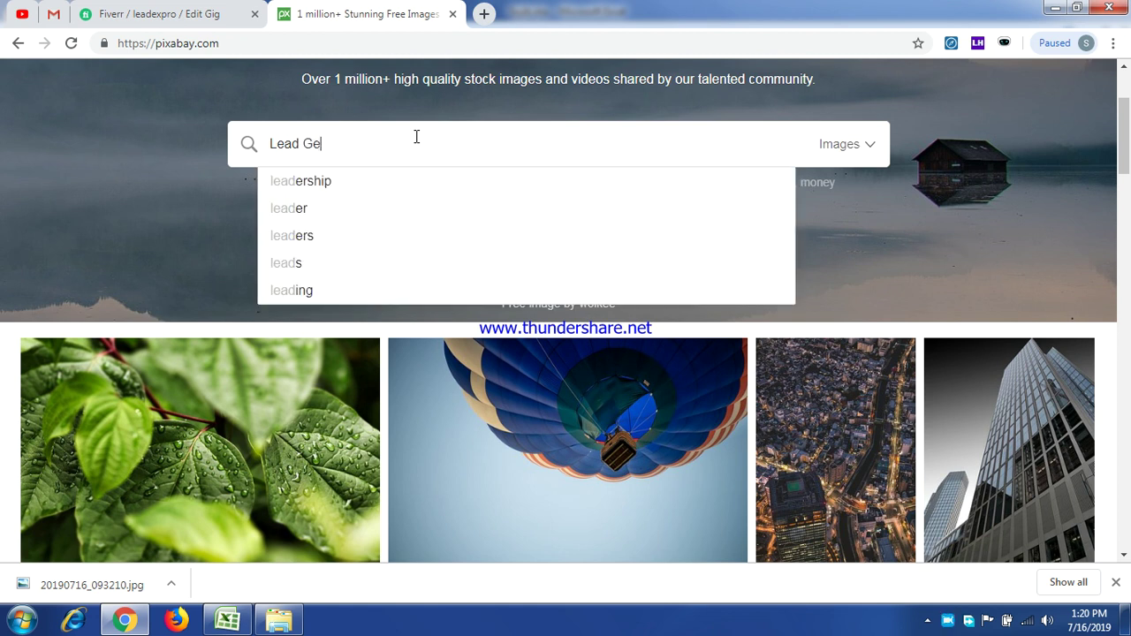
pyautogui.write('neration')
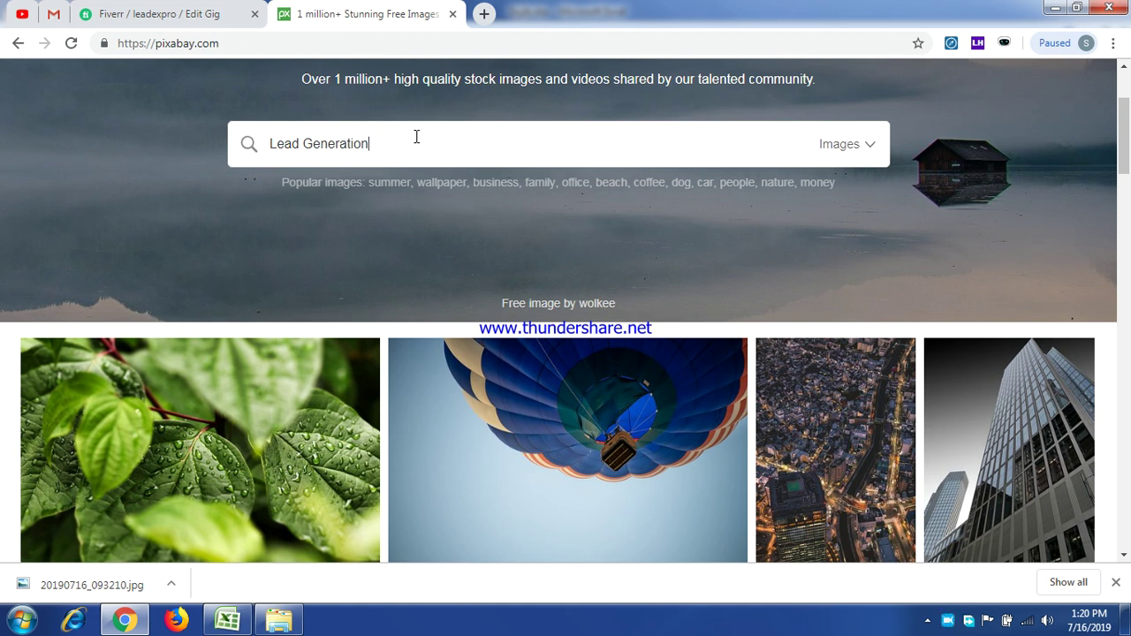
pyautogui.press('Return')
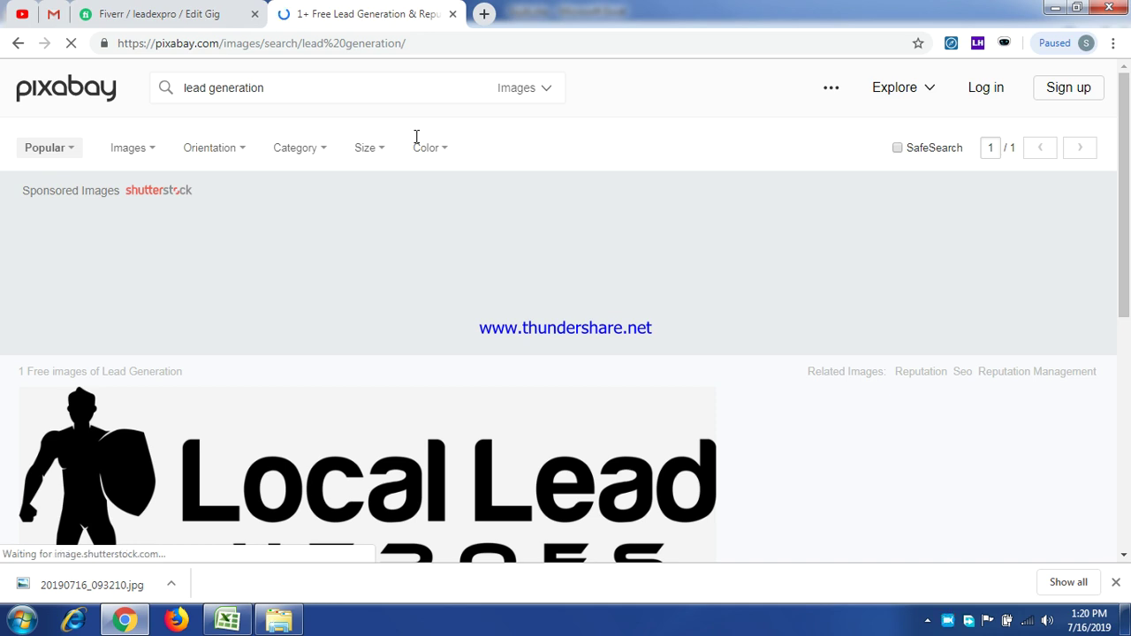
pyautogui.scroll(-3, 407, 168)
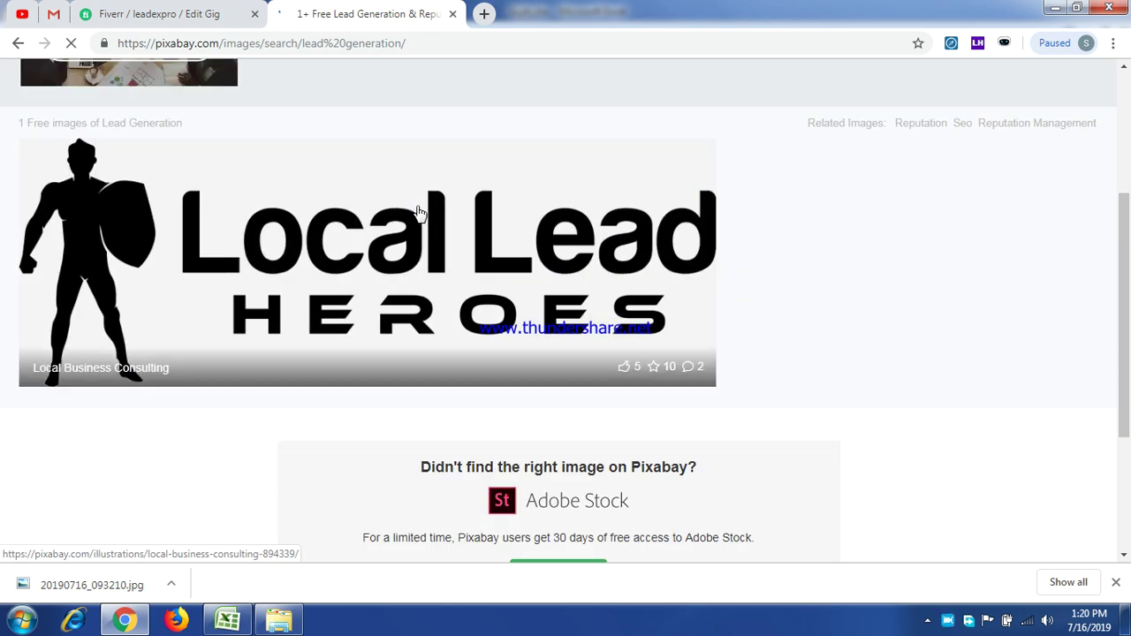
pyautogui.scroll(-2, 938, 334)
pyautogui.scroll(5, 938, 334)
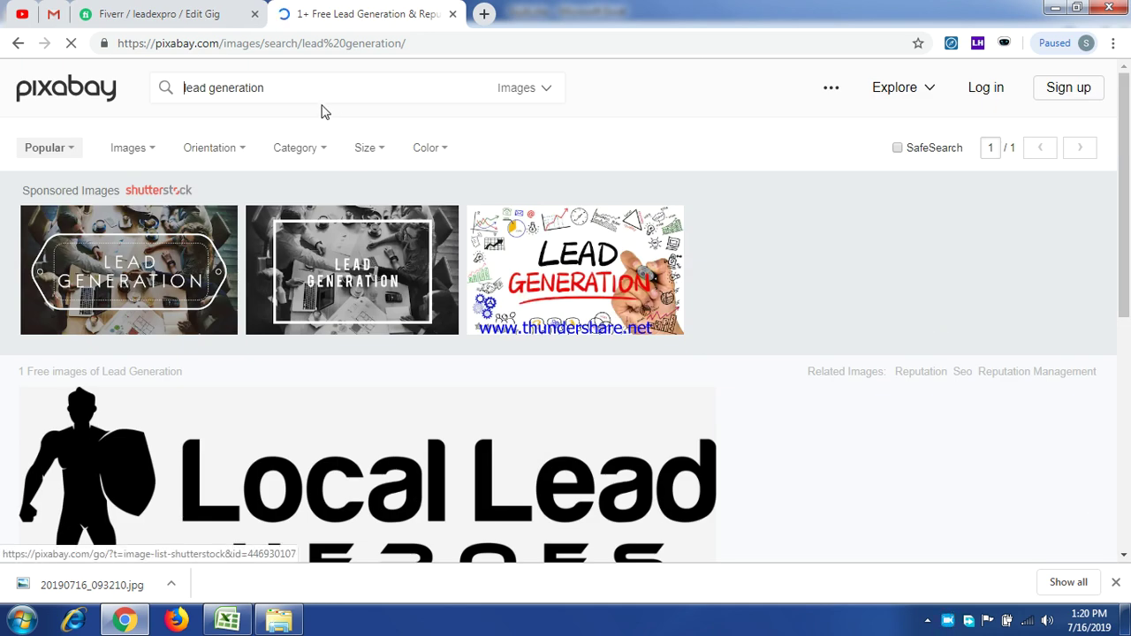
# Replace the Pixabay search term with the suggested term "leads" and view the matching images
pyautogui.click(298, 90)
pyautogui.press('BackSpace')
pyautogui.press('BackSpace')
pyautogui.press('BackSpace')
pyautogui.press('BackSpace')
pyautogui.press('BackSpace')
pyautogui.press('BackSpace')
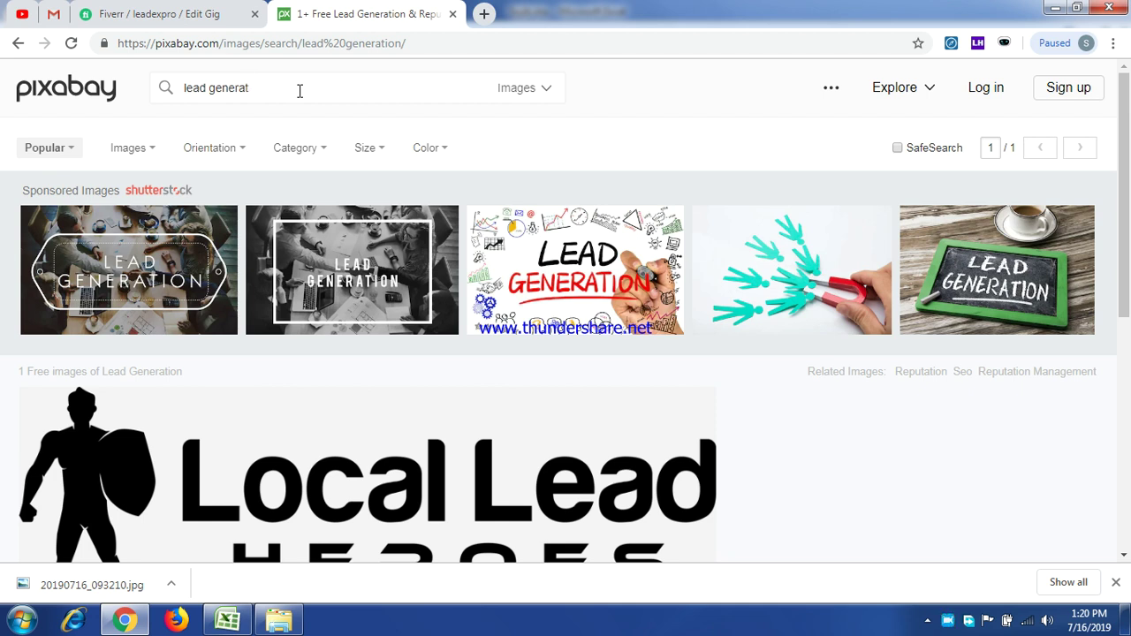
pyautogui.press('BackSpace')
pyautogui.press('BackSpace')
pyautogui.press('BackSpace')
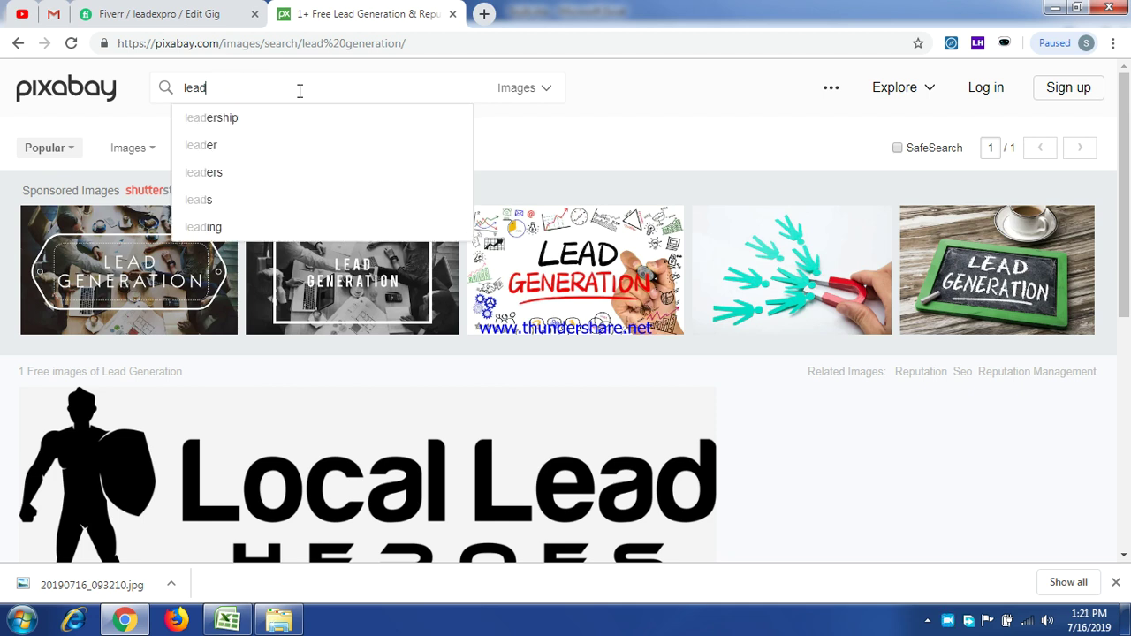
pyautogui.click(209, 202)
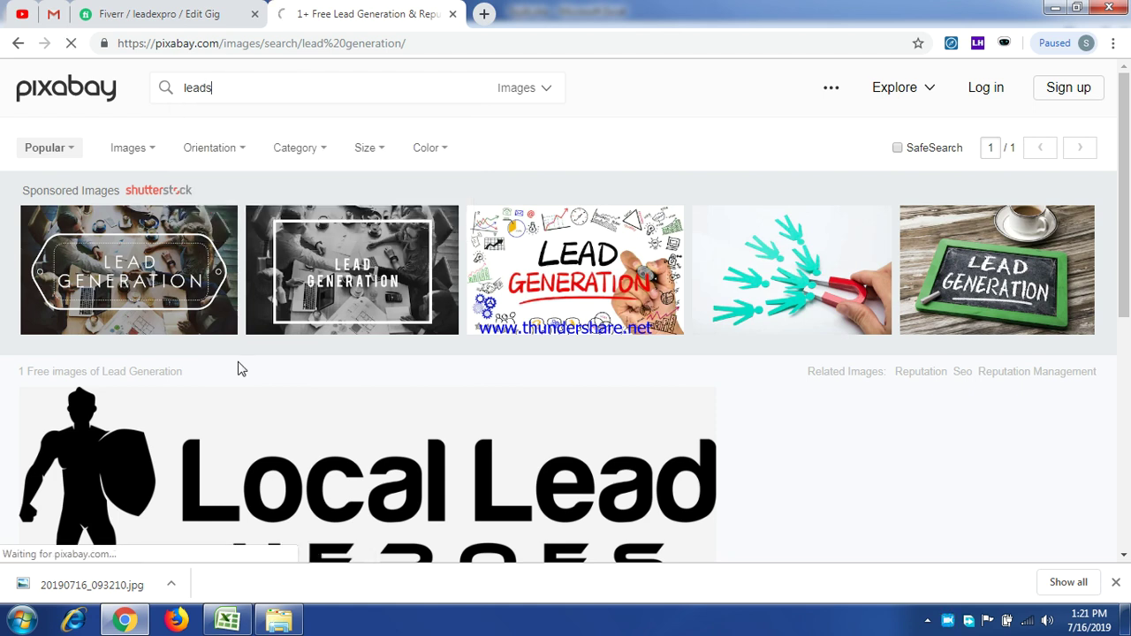
pyautogui.scroll(-4, 601, 235)
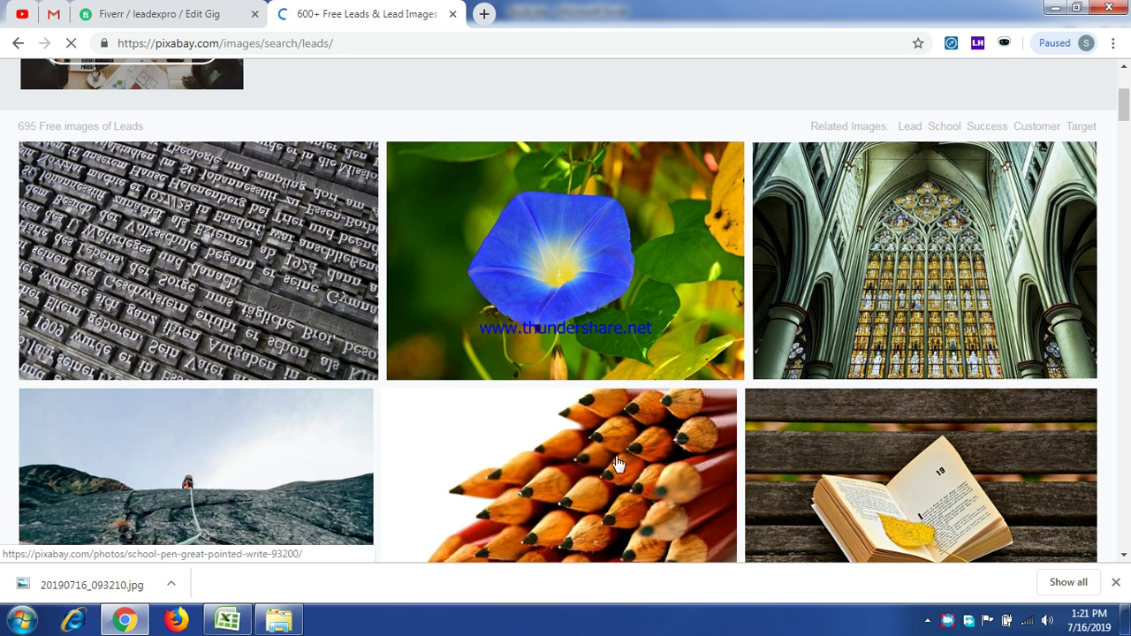
# Open the blue morning glory flower image in a new browser tab and examine its page
pyautogui.rightClick(549, 237)
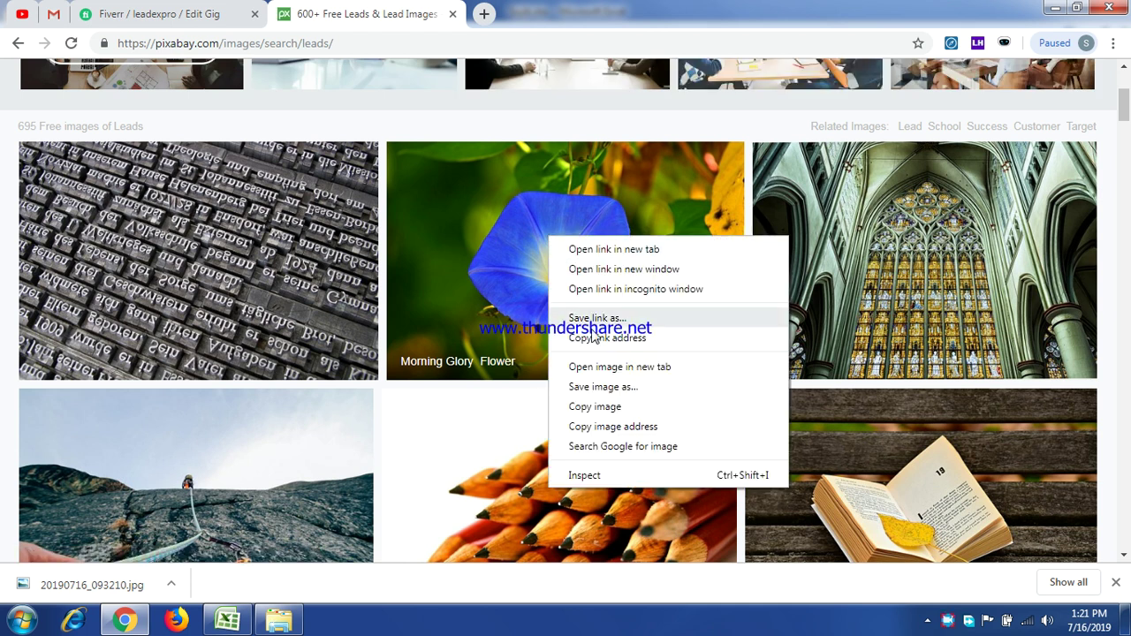
pyautogui.click(579, 250)
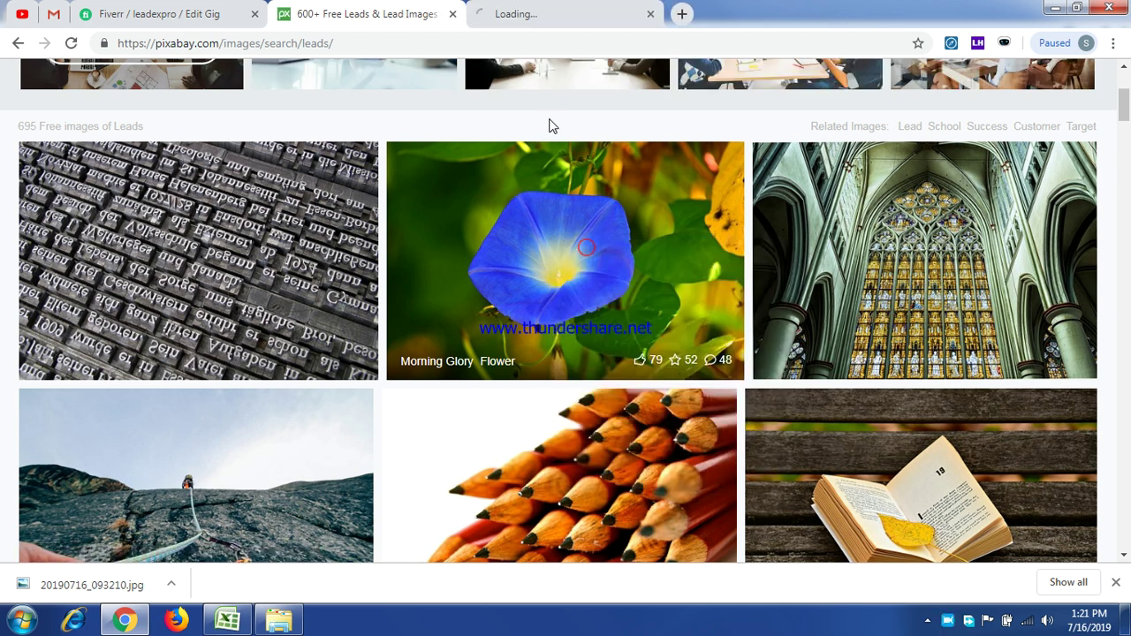
pyautogui.click(527, 15)
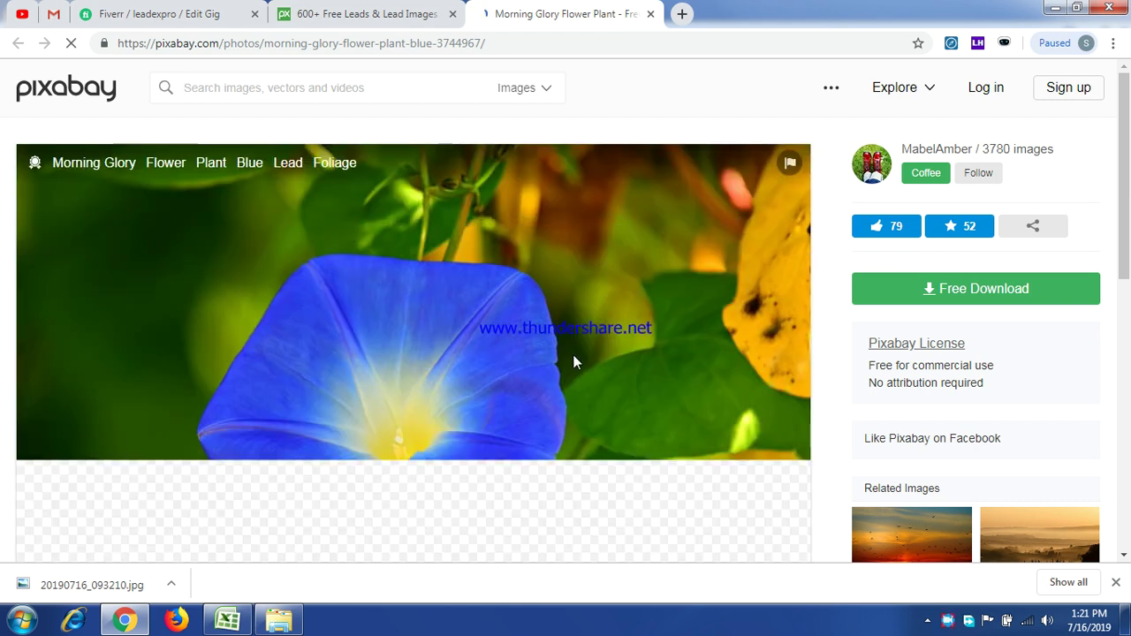
pyautogui.scroll(-2, 440, 325)
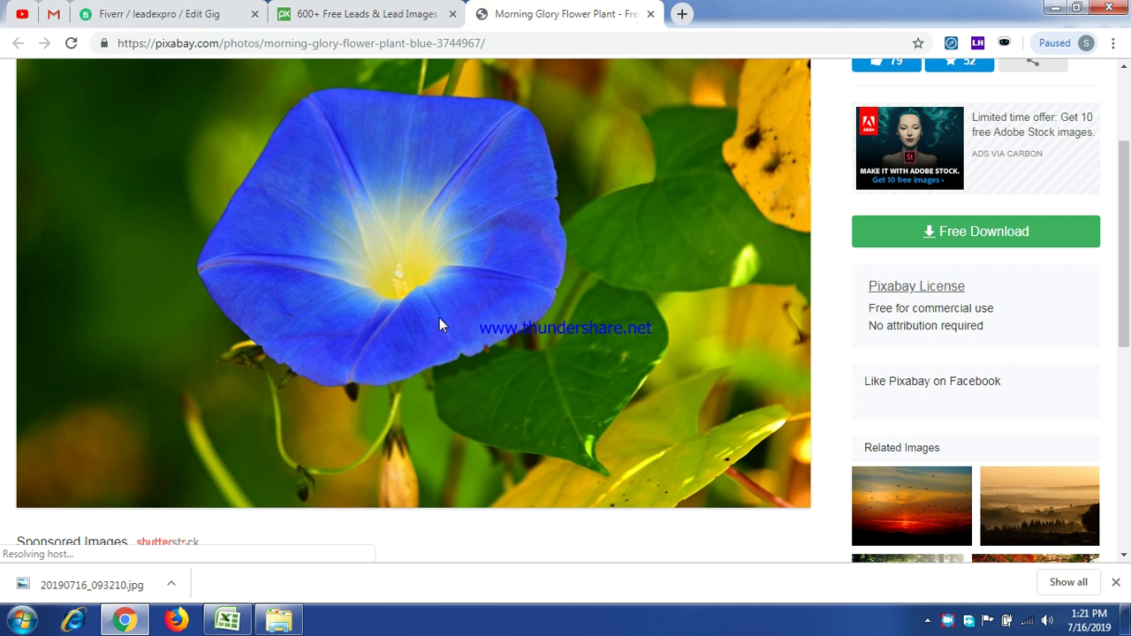
pyautogui.scroll(2, 439, 326)
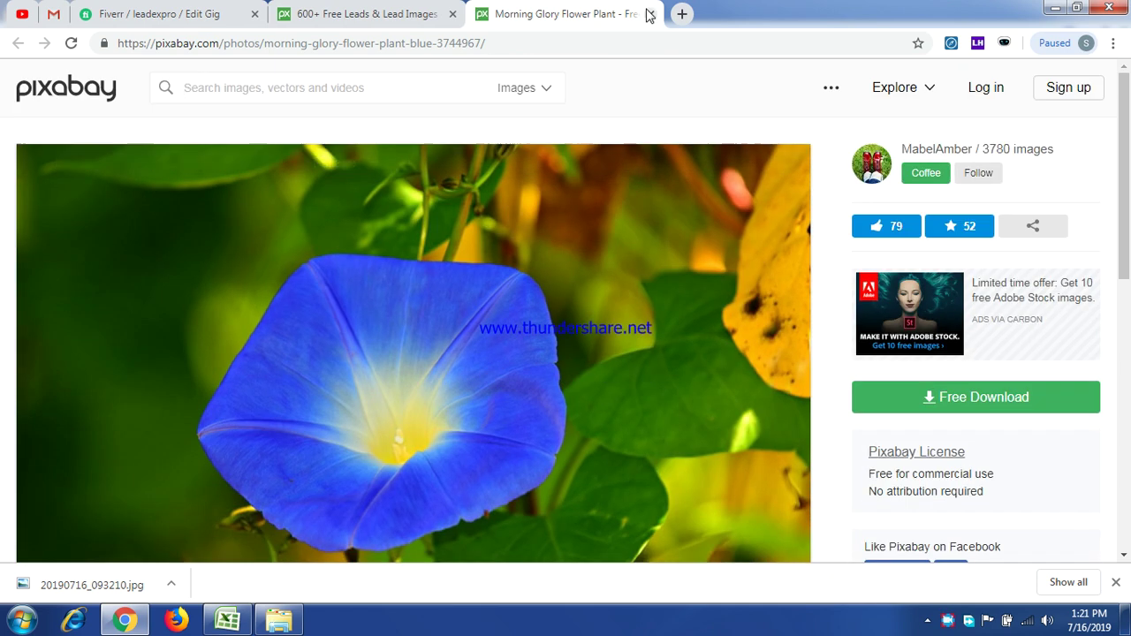
# Return to the leads results and open the Sales Funnel Marketing illustration in a new browser tab
pyautogui.click(380, 18)
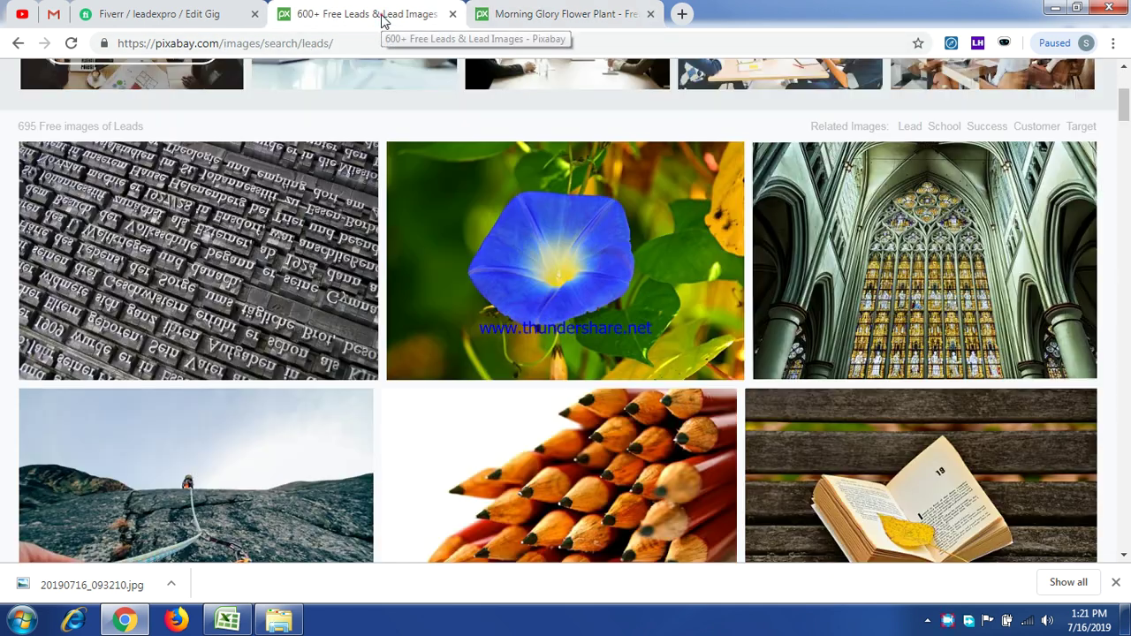
pyautogui.scroll(-3, 221, 334)
pyautogui.scroll(-3, 0, 330)
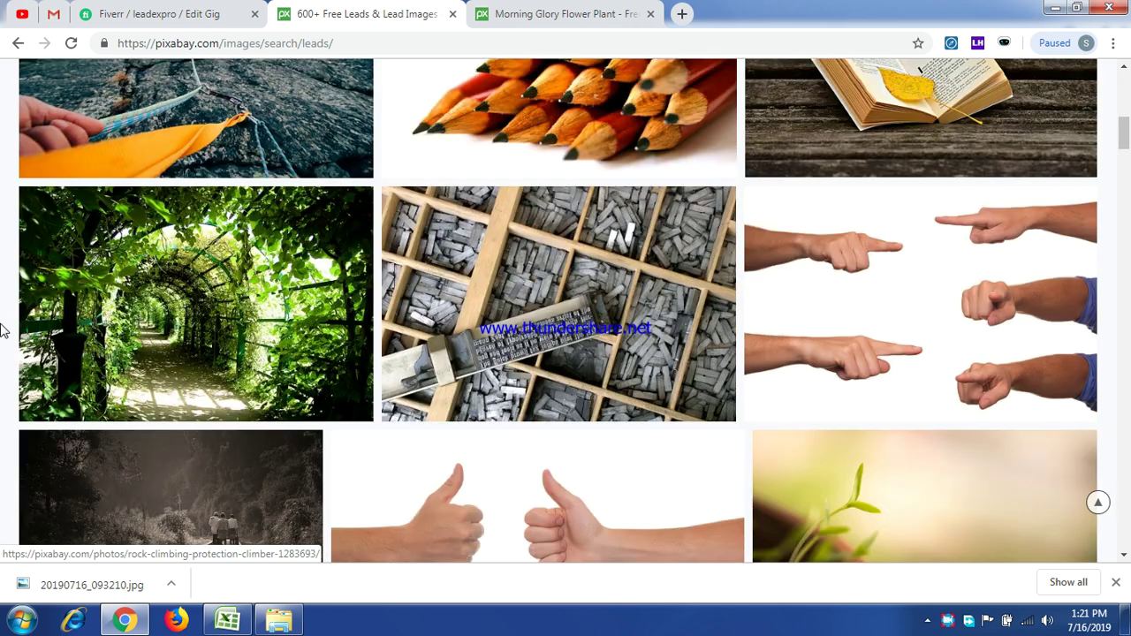
pyautogui.scroll(-3, 0, 329)
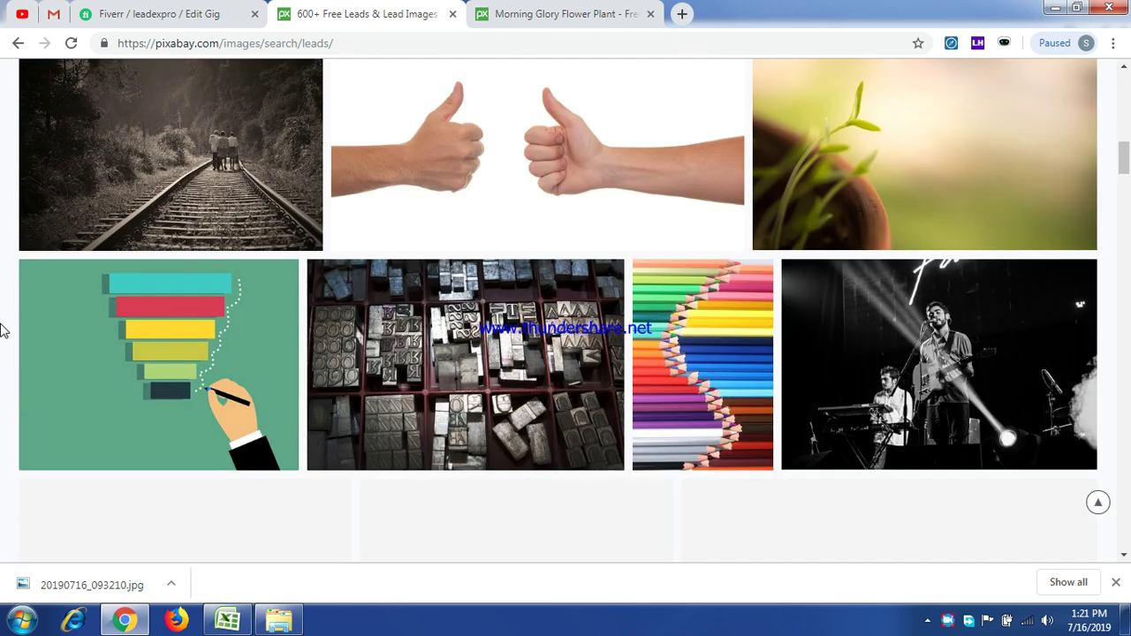
pyautogui.scroll(-3, 0, 330)
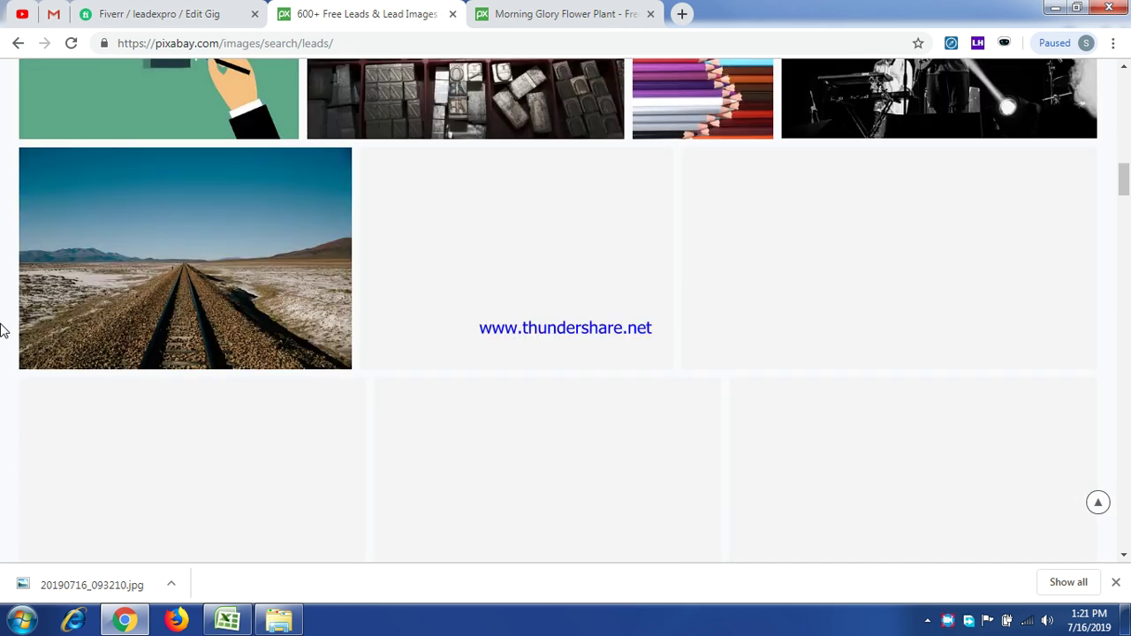
pyautogui.scroll(2, 0, 330)
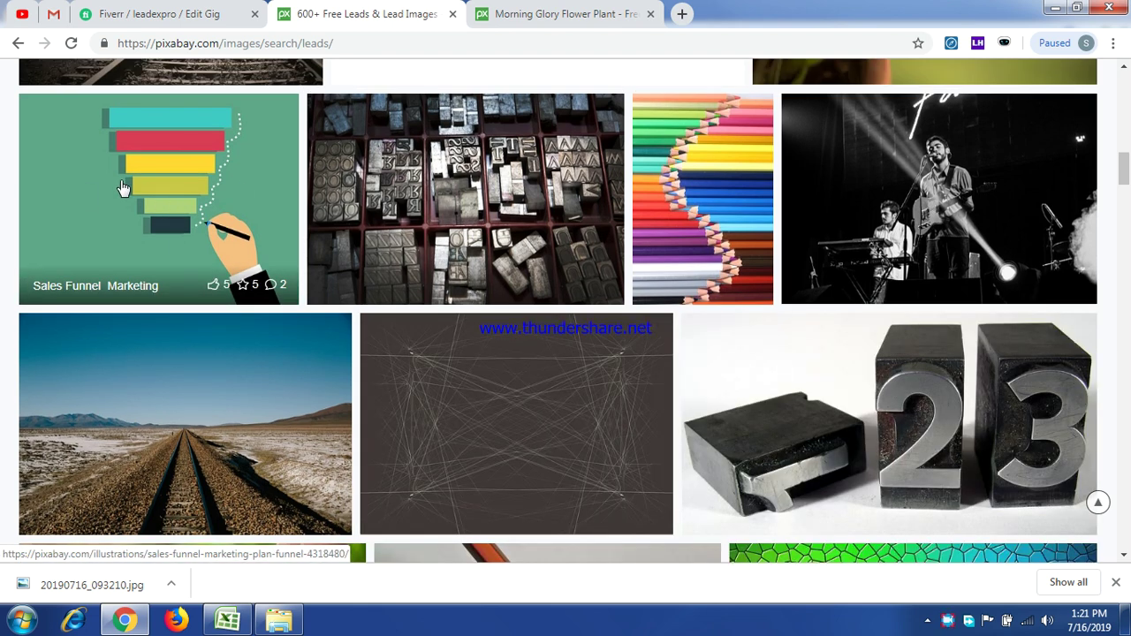
pyautogui.scroll(1, 124, 188)
pyautogui.rightClick(129, 247)
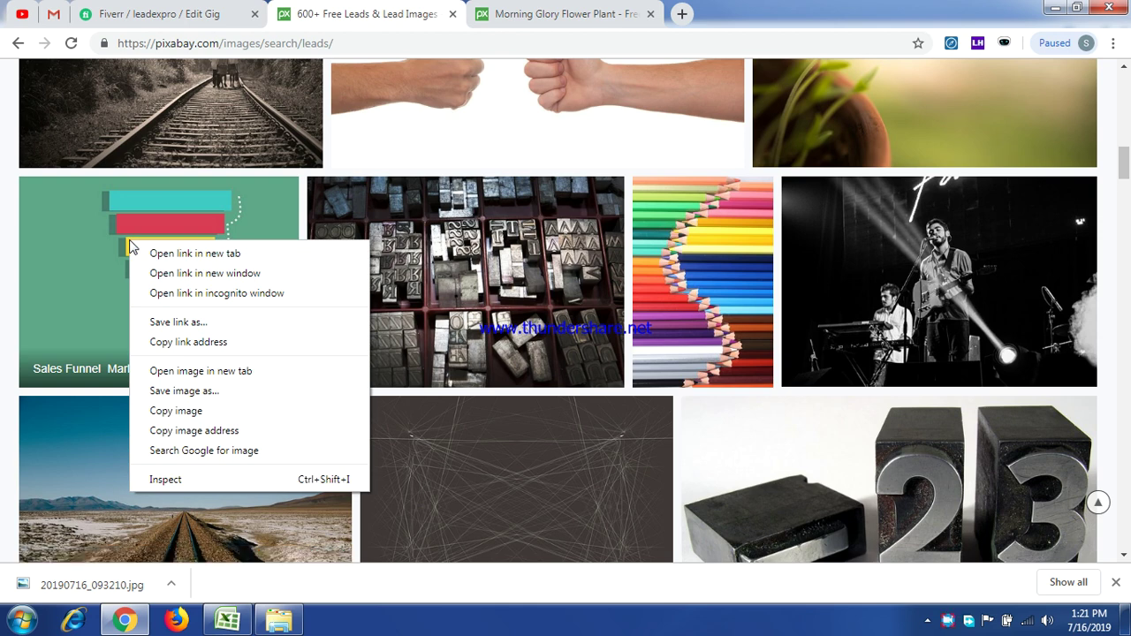
pyautogui.click(159, 253)
# Examine further images in the leads results for ones suitable for the gig gallery
pyautogui.scroll(-3, 658, 290)
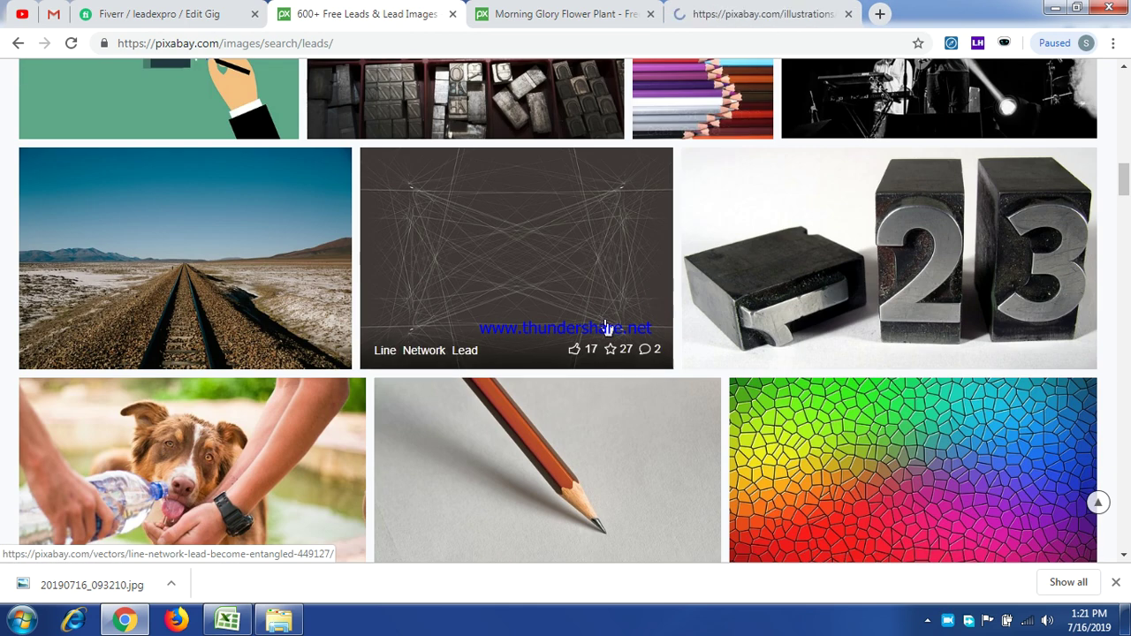
pyautogui.scroll(-6, 607, 328)
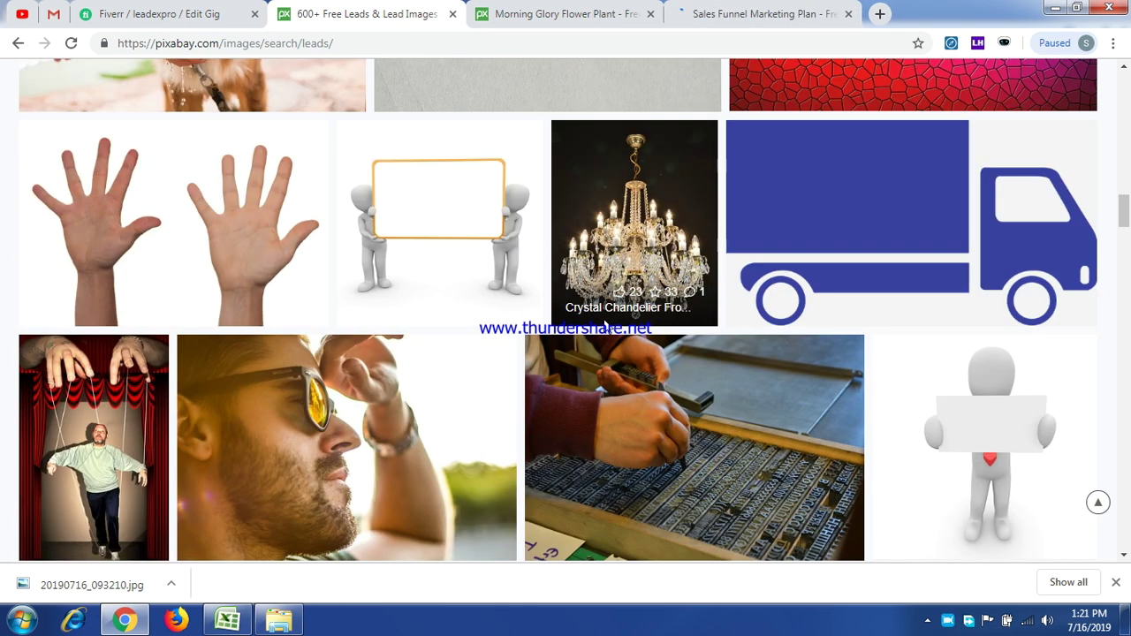
pyautogui.scroll(-3, 606, 328)
pyautogui.scroll(4, 1070, 314)
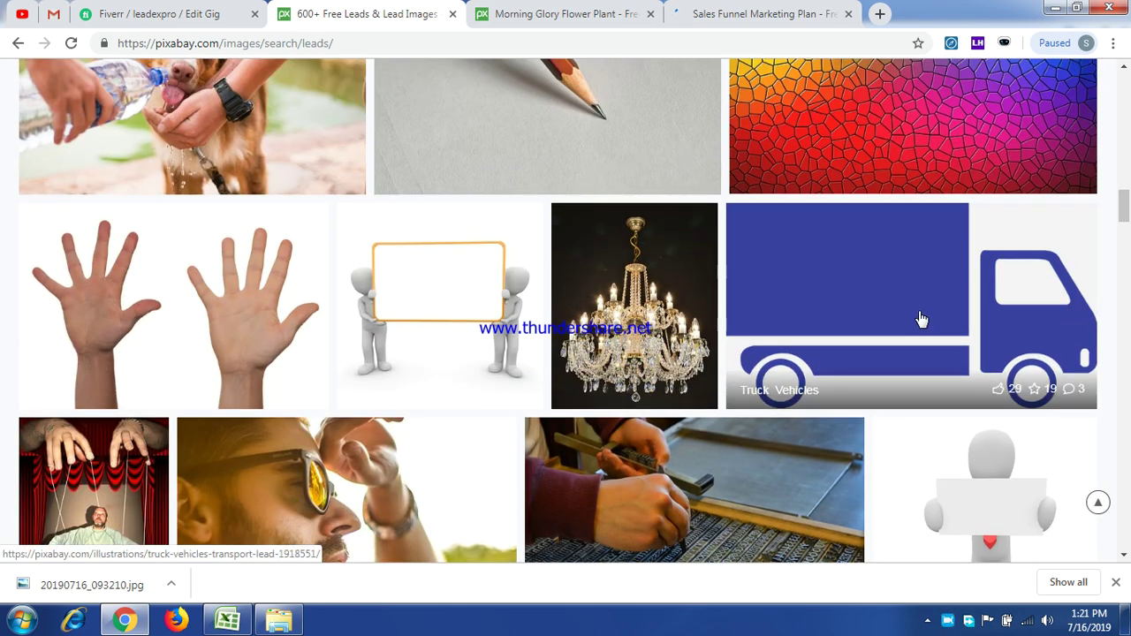
pyautogui.scroll(-9, 442, 303)
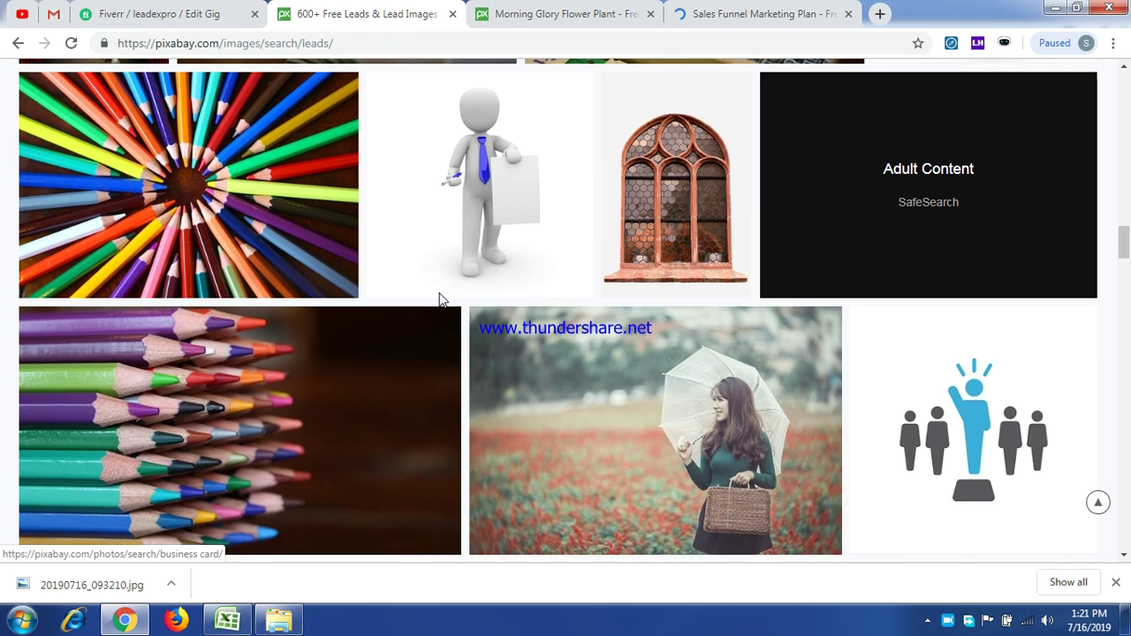
pyautogui.scroll(-1, 442, 302)
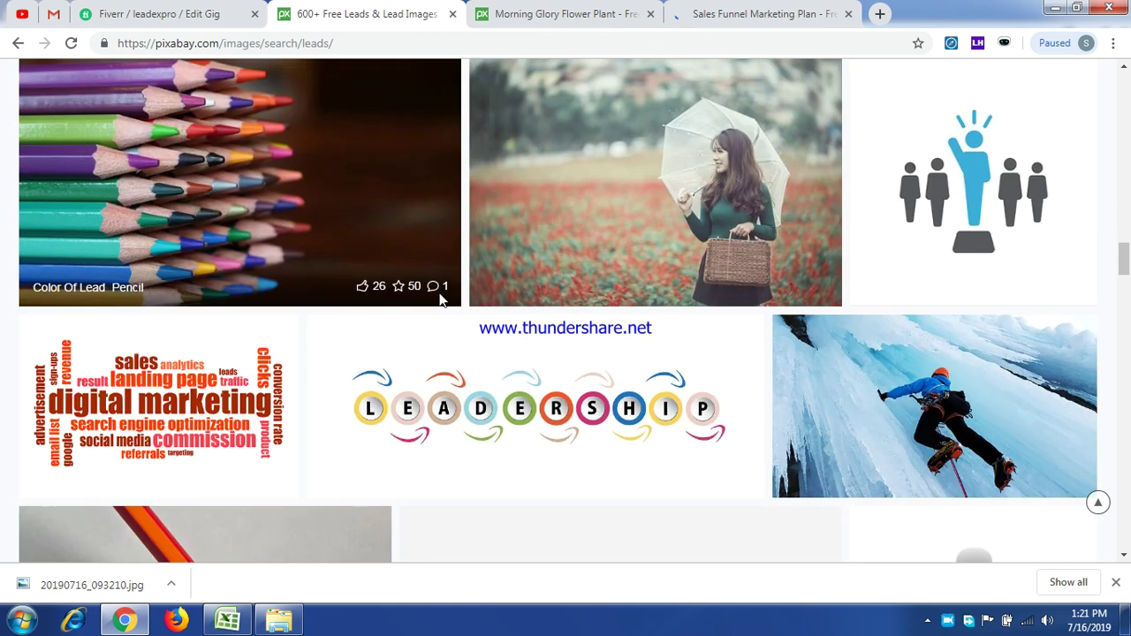
pyautogui.scroll(1, 442, 301)
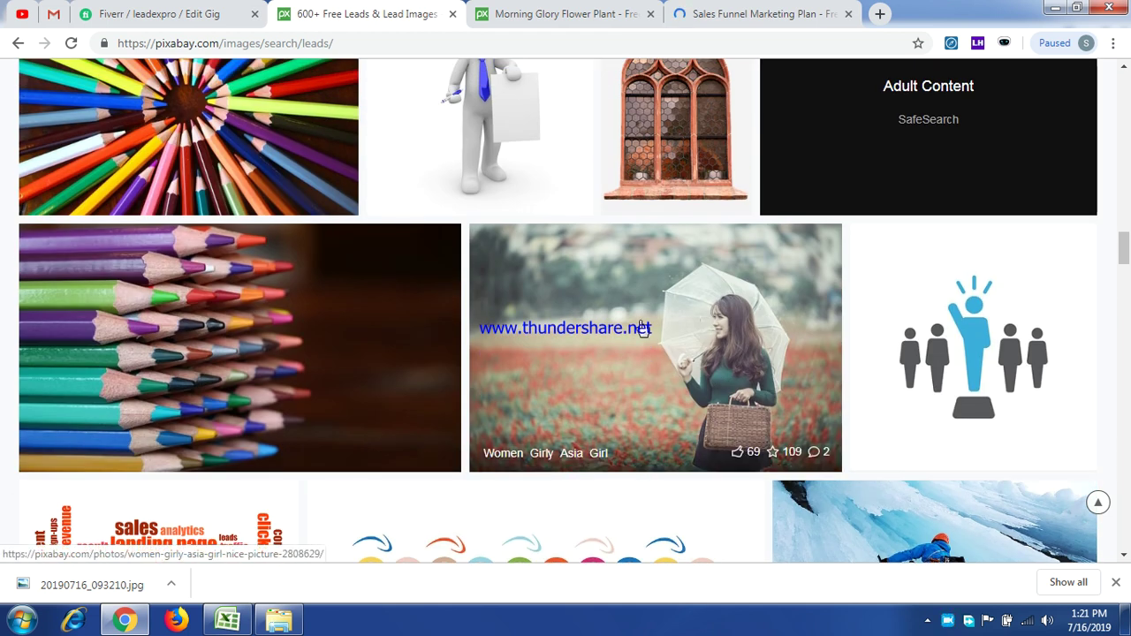
pyautogui.scroll(-1, 643, 329)
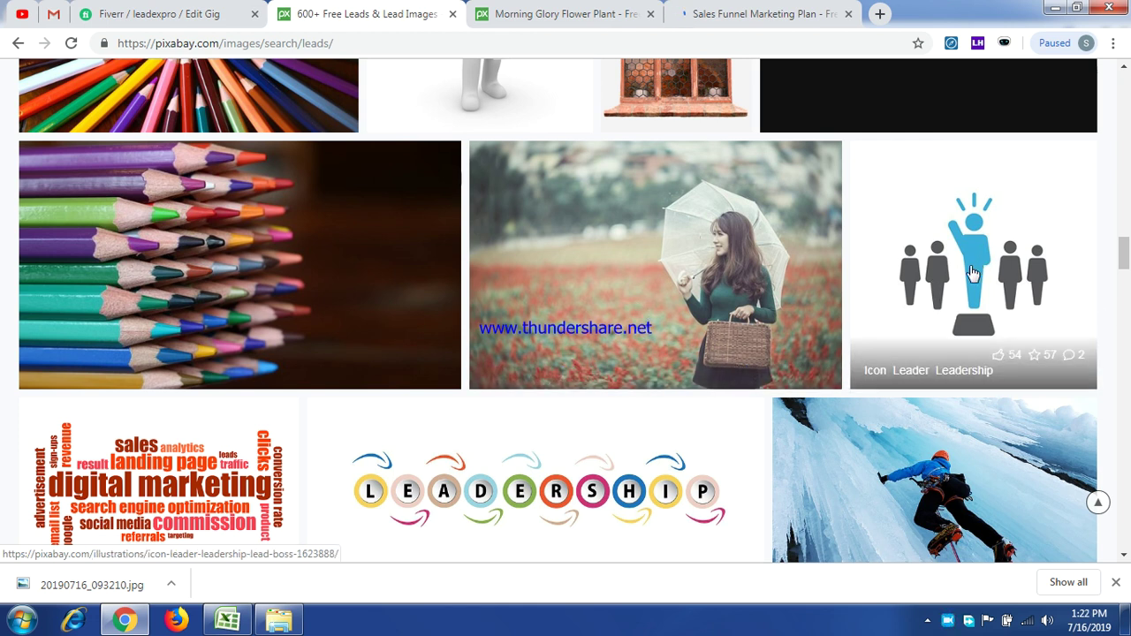
pyautogui.scroll(-3, 973, 274)
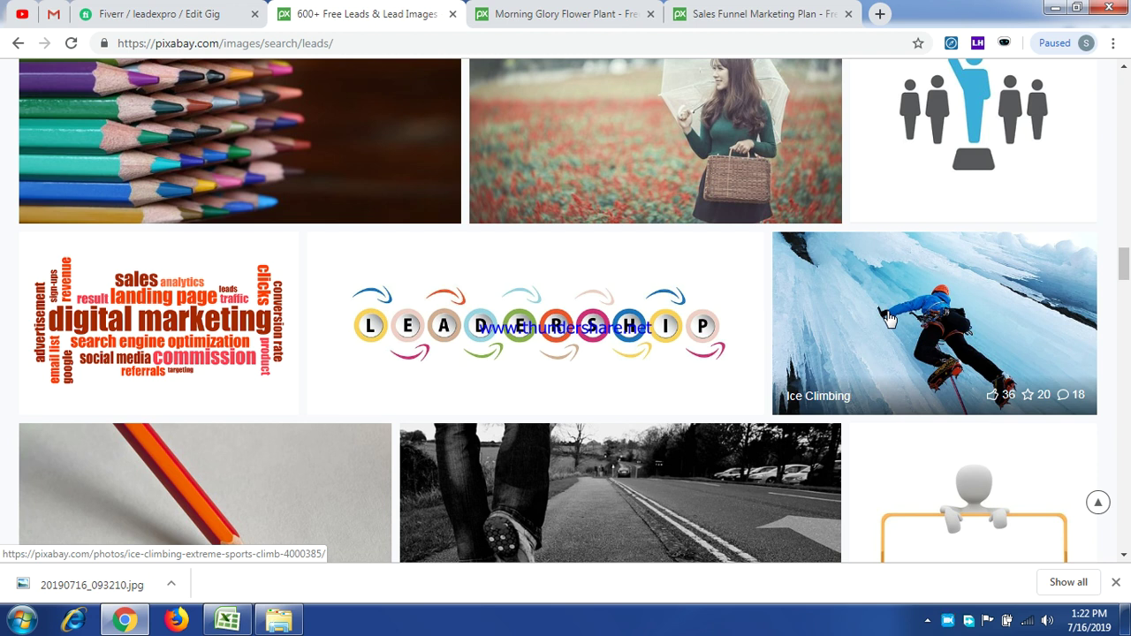
pyautogui.scroll(-2, 719, 328)
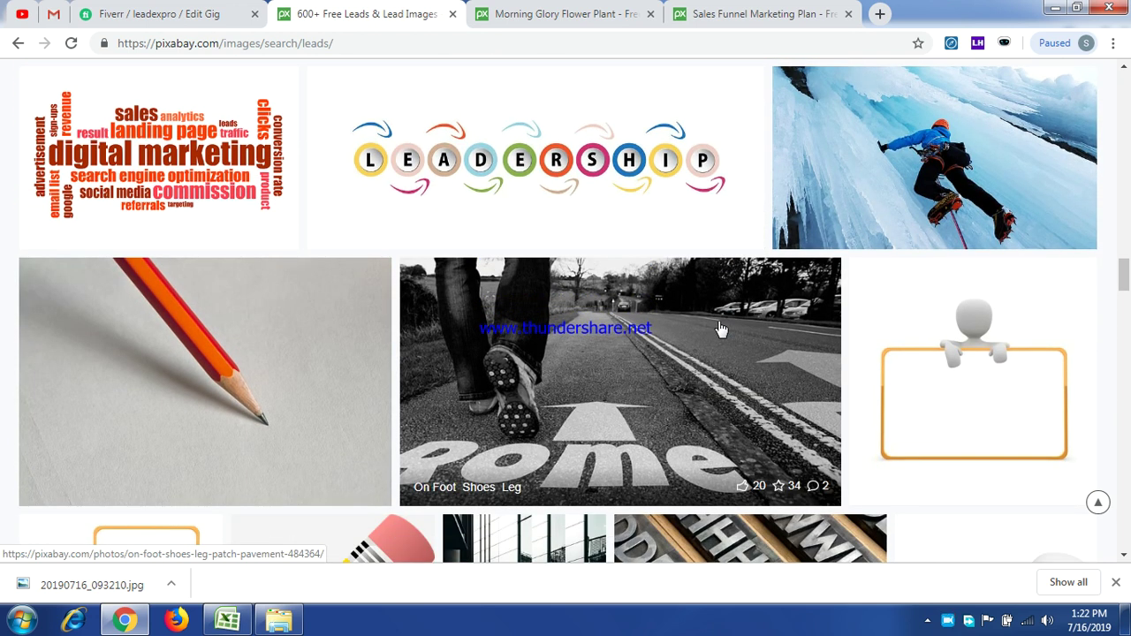
pyautogui.scroll(-2, 721, 329)
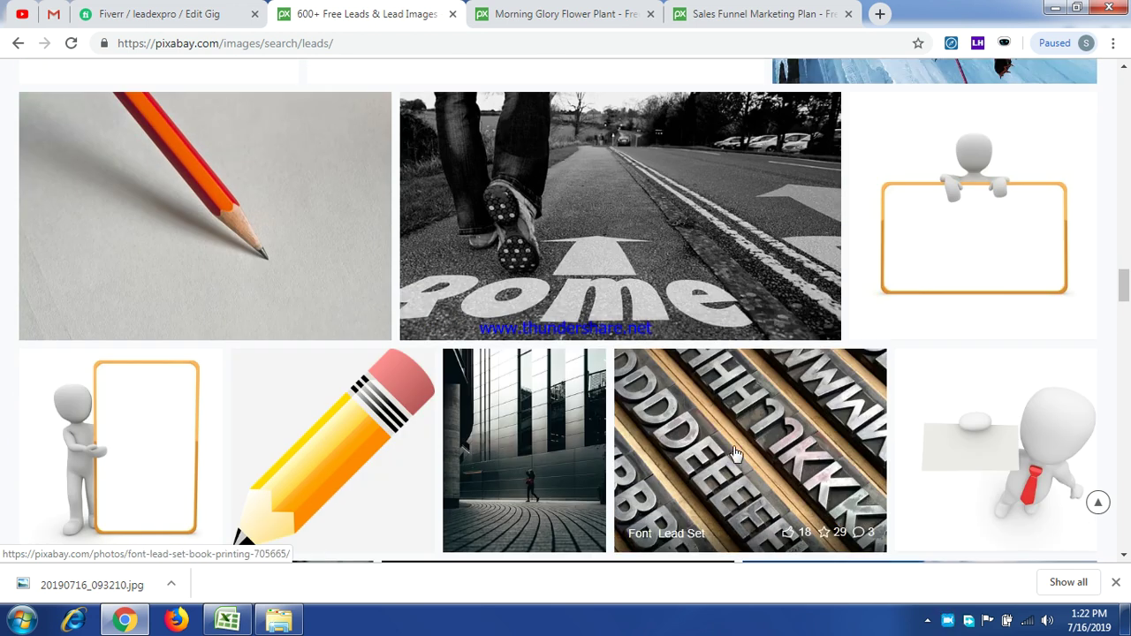
pyautogui.scroll(-2, 734, 453)
pyautogui.scroll(-3, 734, 452)
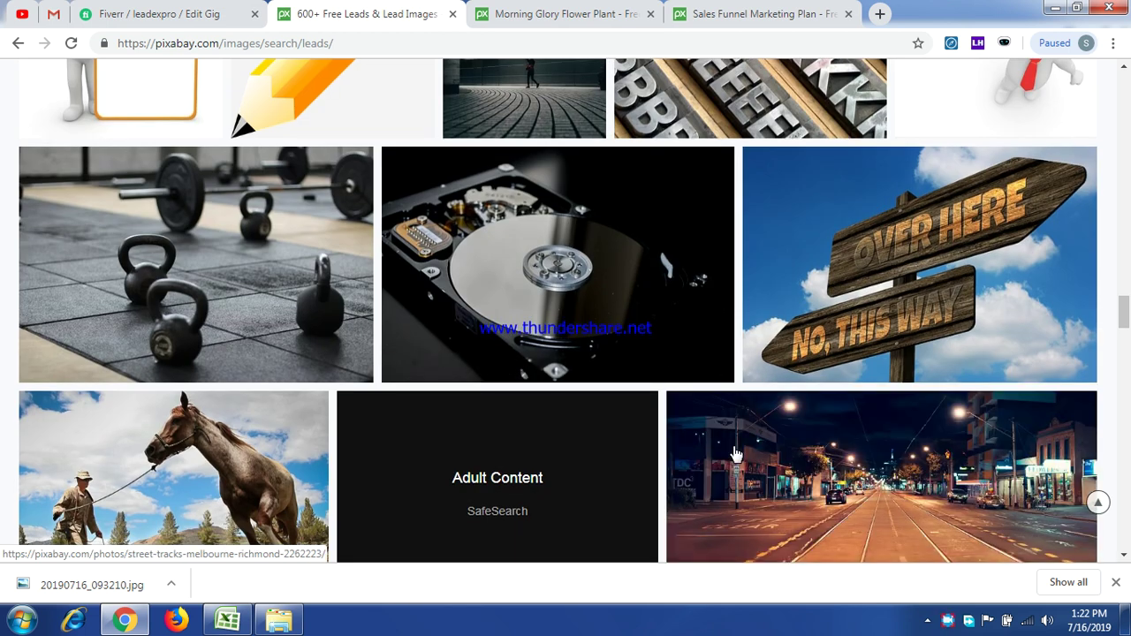
# Open the "Over Here / No, This Way" direction sign image in a new browser tab
pyautogui.rightClick(831, 219)
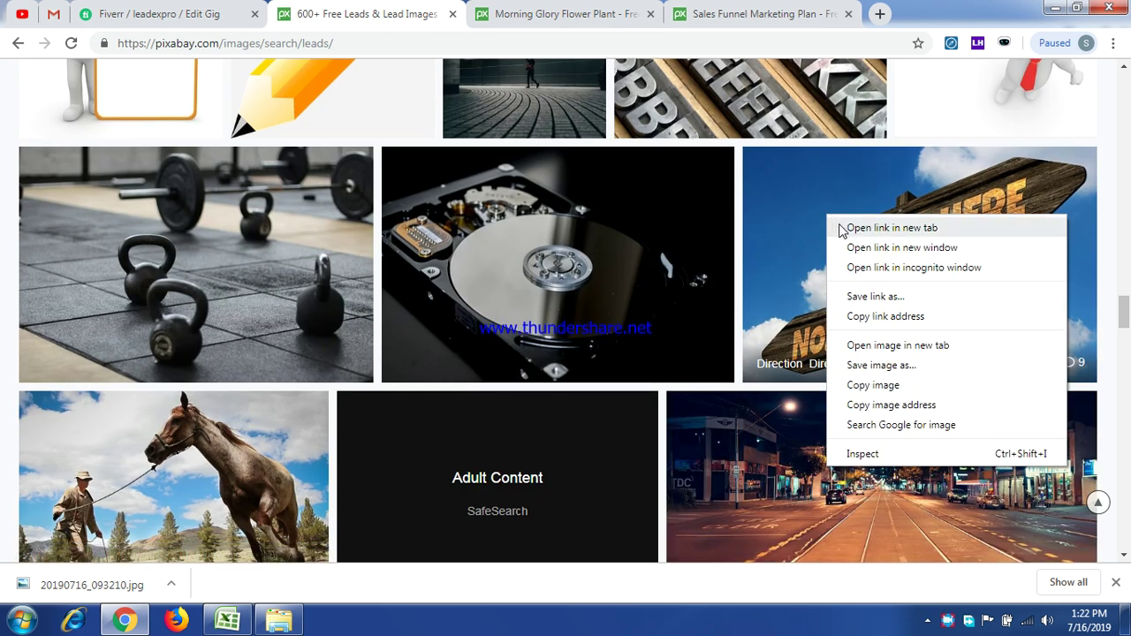
pyautogui.click(844, 229)
pyautogui.scroll(-3, 875, 281)
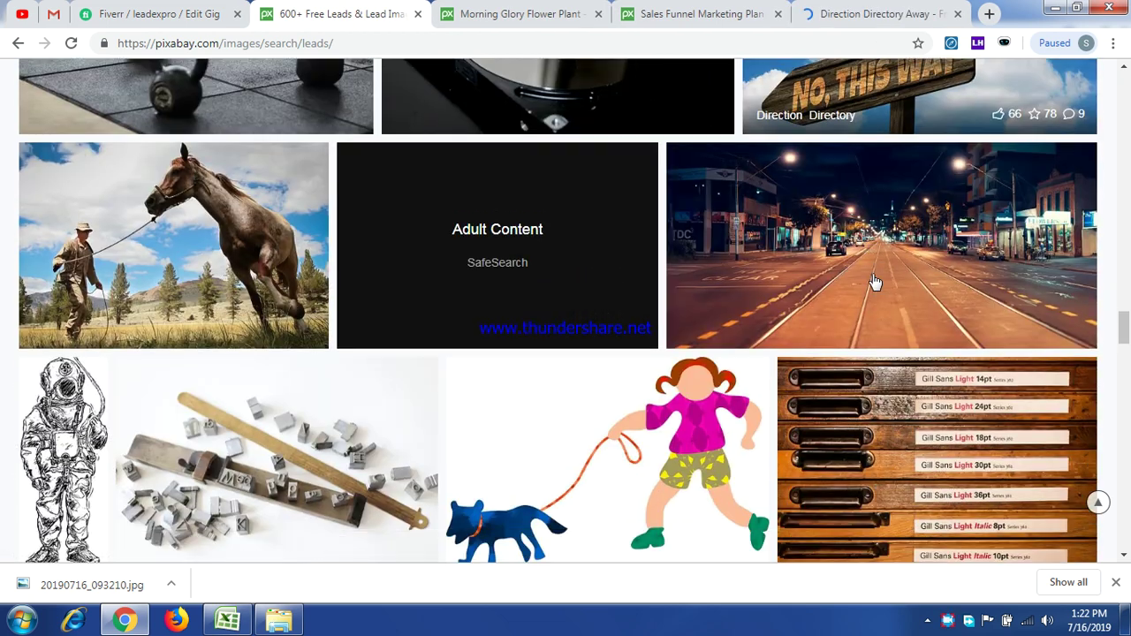
pyautogui.scroll(-2, 487, 356)
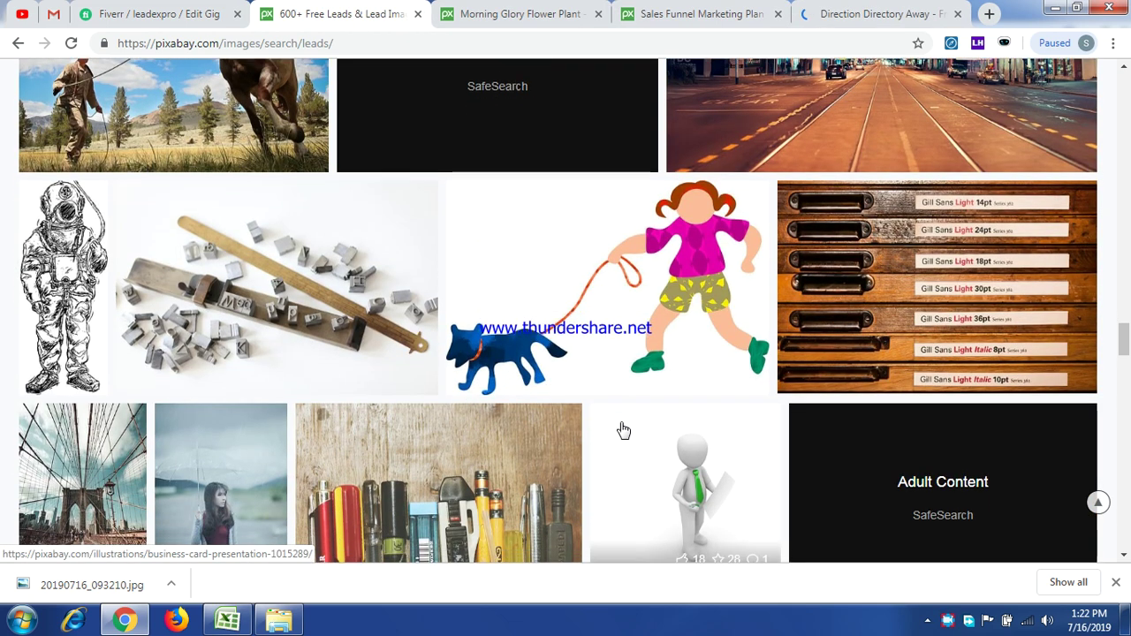
pyautogui.scroll(-3, 623, 431)
pyautogui.scroll(-3, 623, 430)
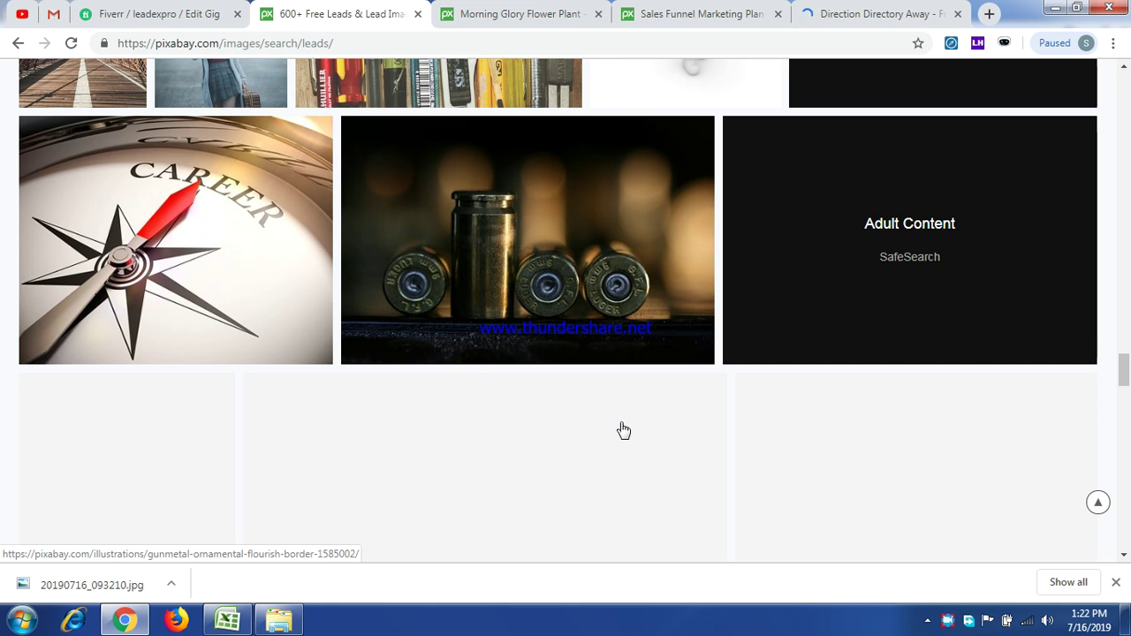
pyautogui.scroll(-3, 623, 430)
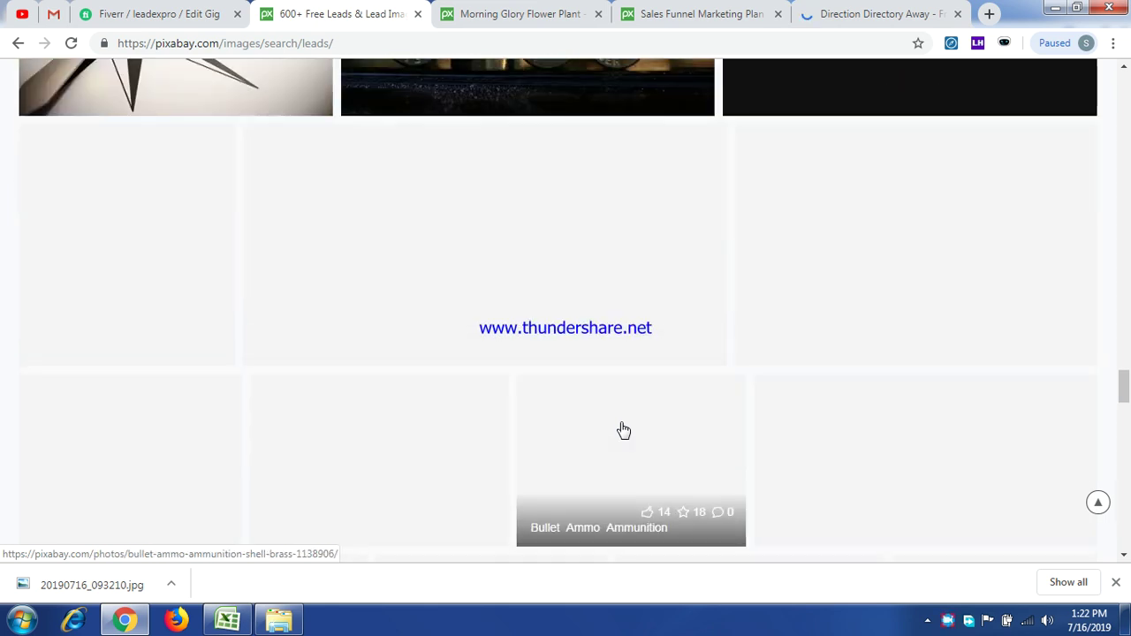
pyautogui.scroll(3, 623, 430)
# Save the Sales Funnel Marketing illustration to the Desktop as sales-funnel-4318480_960_720.jpg
pyautogui.click(679, 16)
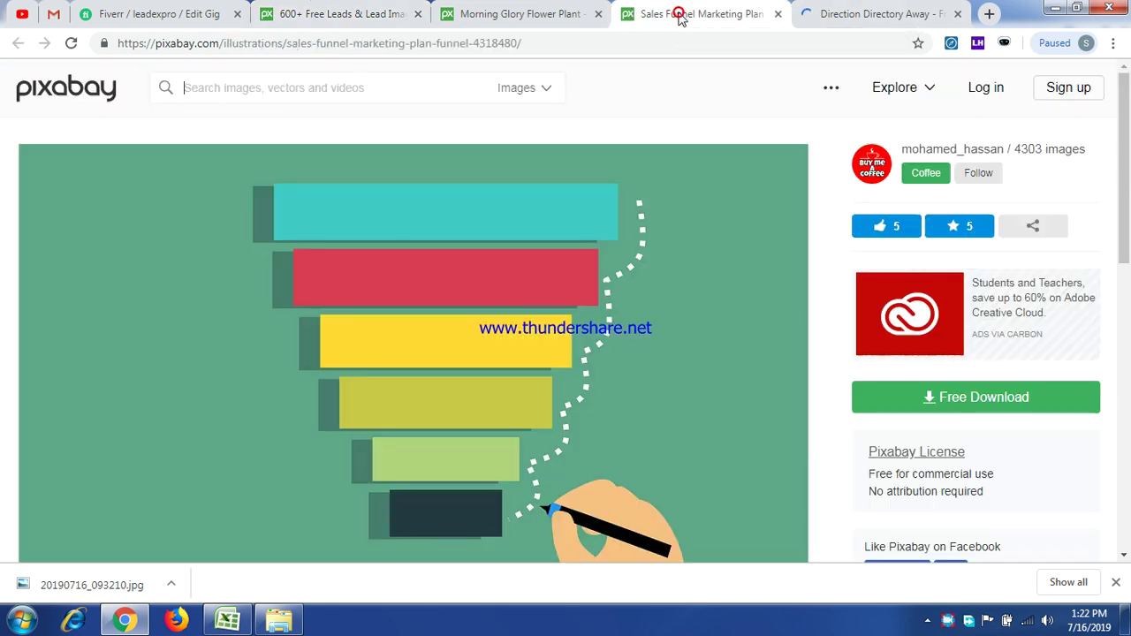
pyautogui.rightClick(406, 278)
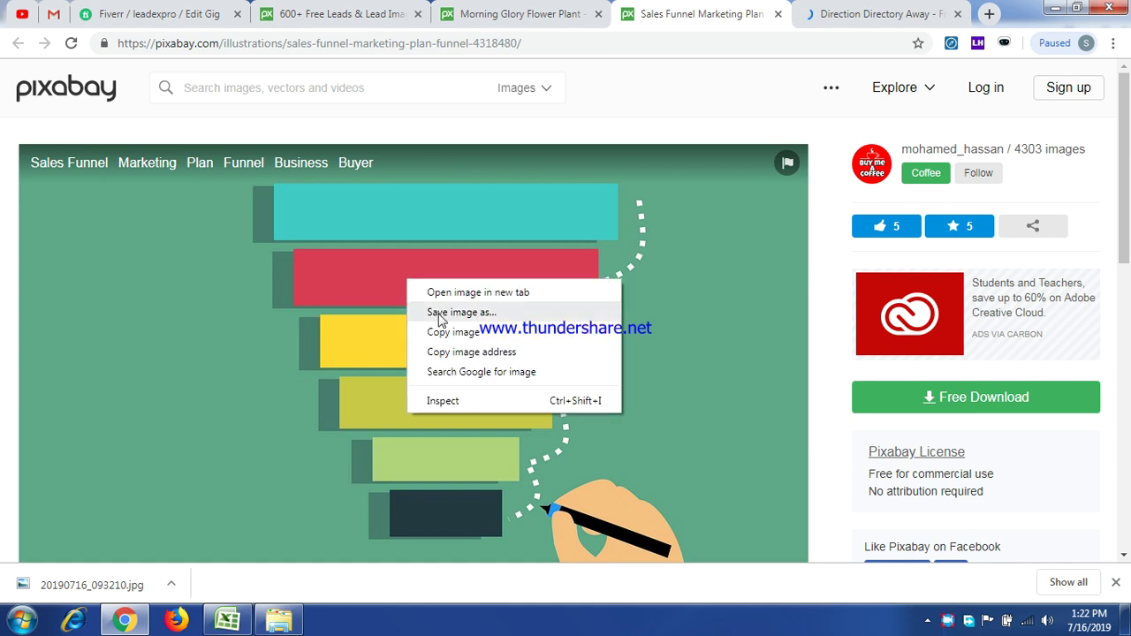
pyautogui.click(439, 316)
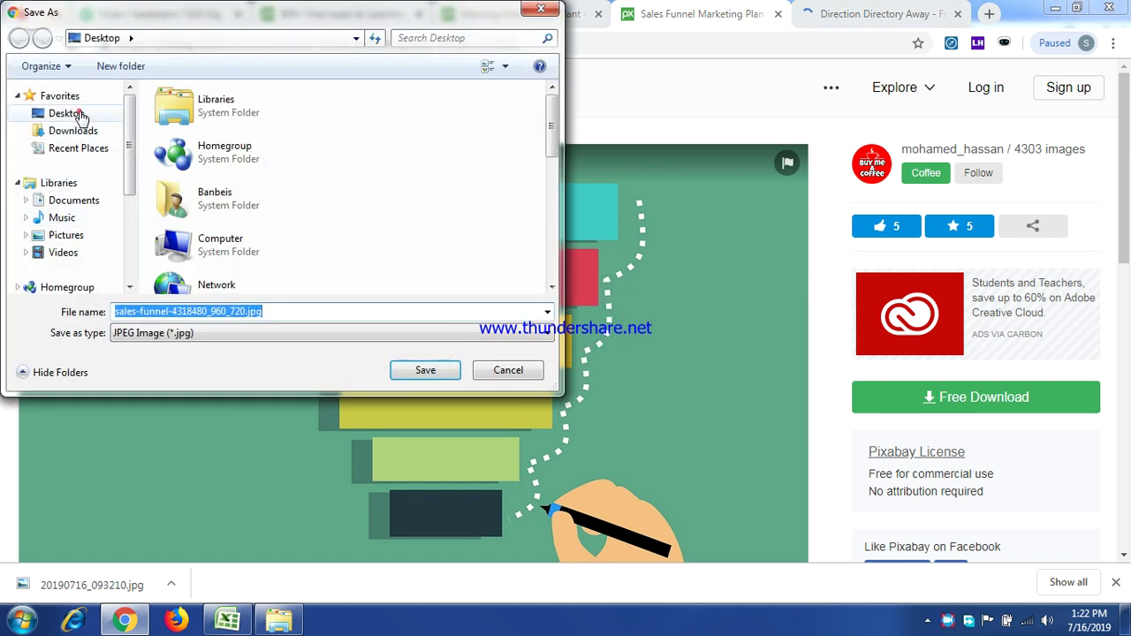
pyautogui.click(78, 114)
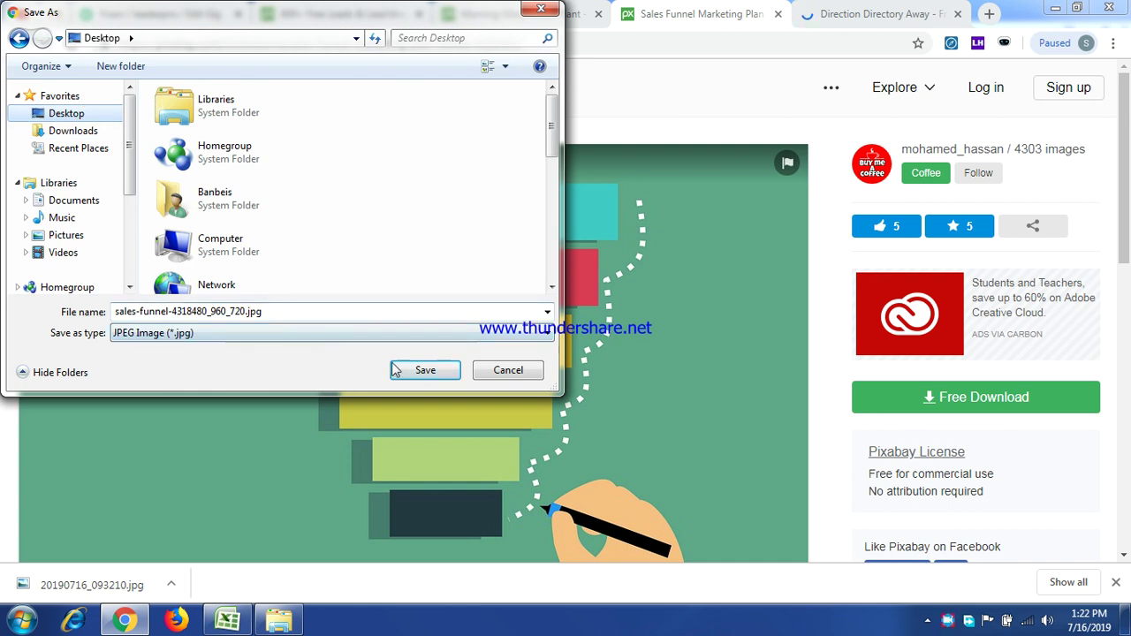
pyautogui.click(424, 371)
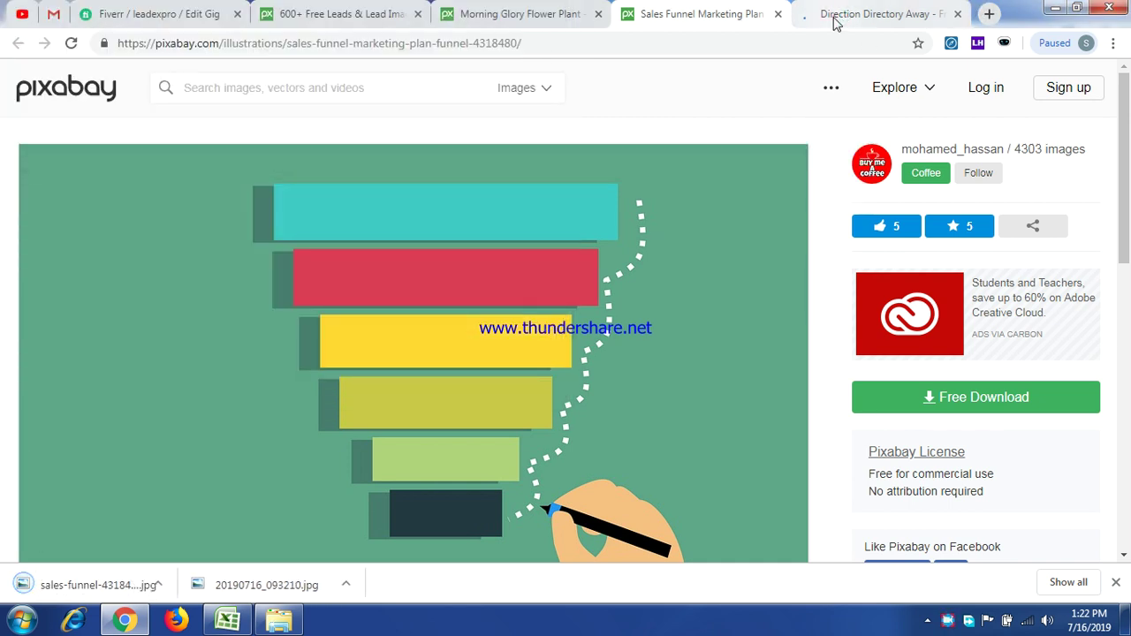
# Save the "Over Here / No, This Way" direction sign image to the Desktop as direction-1033278_960_720.jpg
pyautogui.click(833, 16)
pyautogui.scroll(-2, 572, 245)
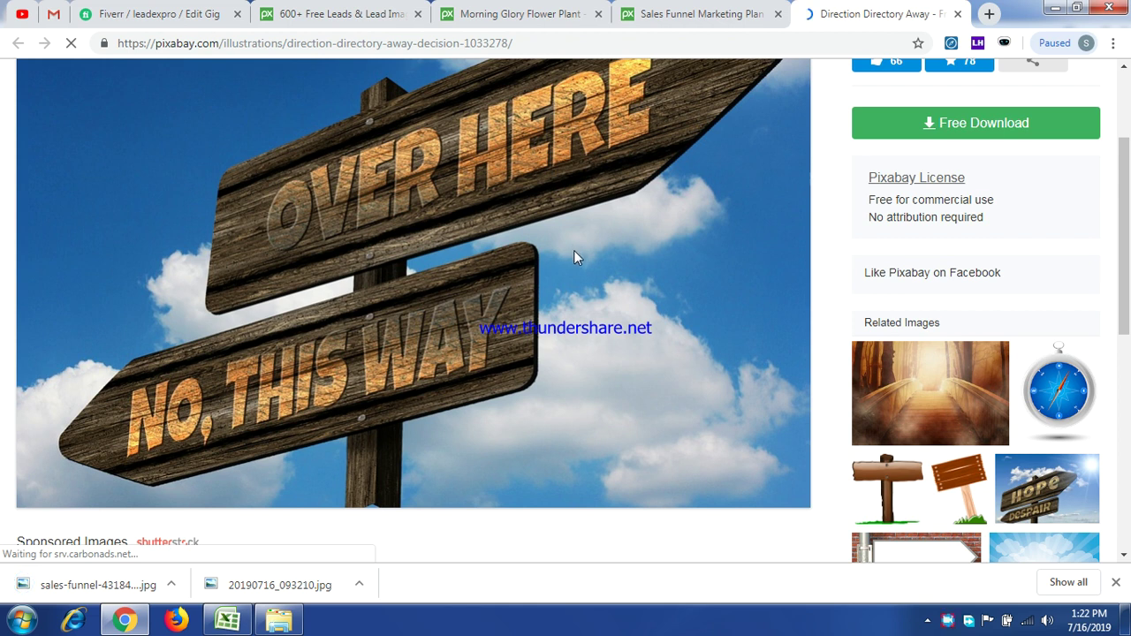
pyautogui.scroll(1, 574, 251)
pyautogui.rightClick(369, 245)
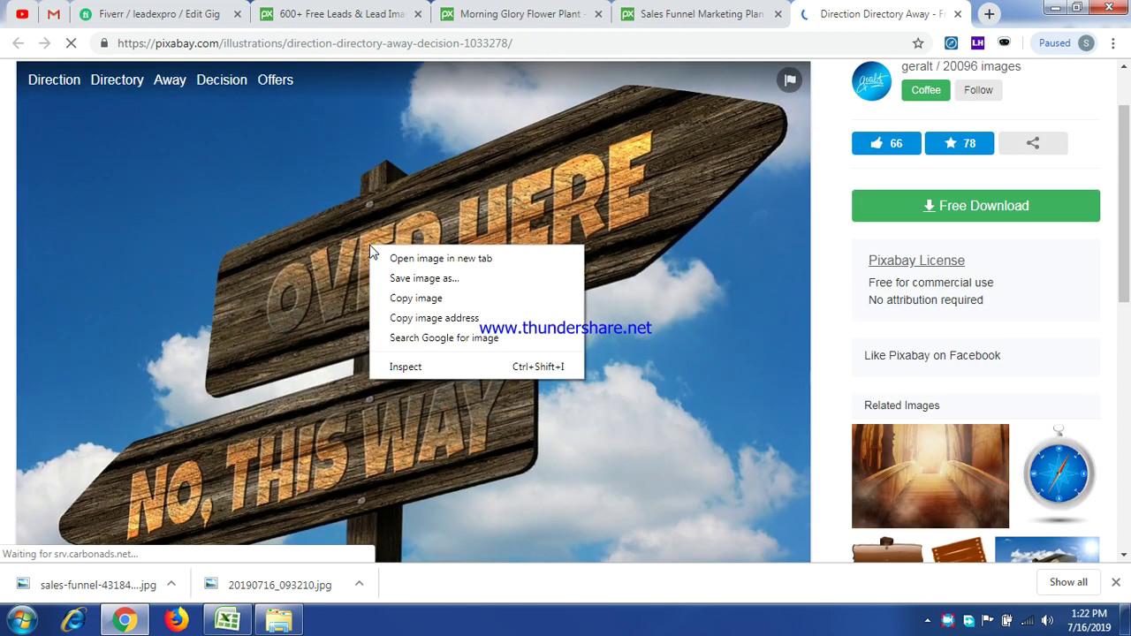
pyautogui.click(399, 280)
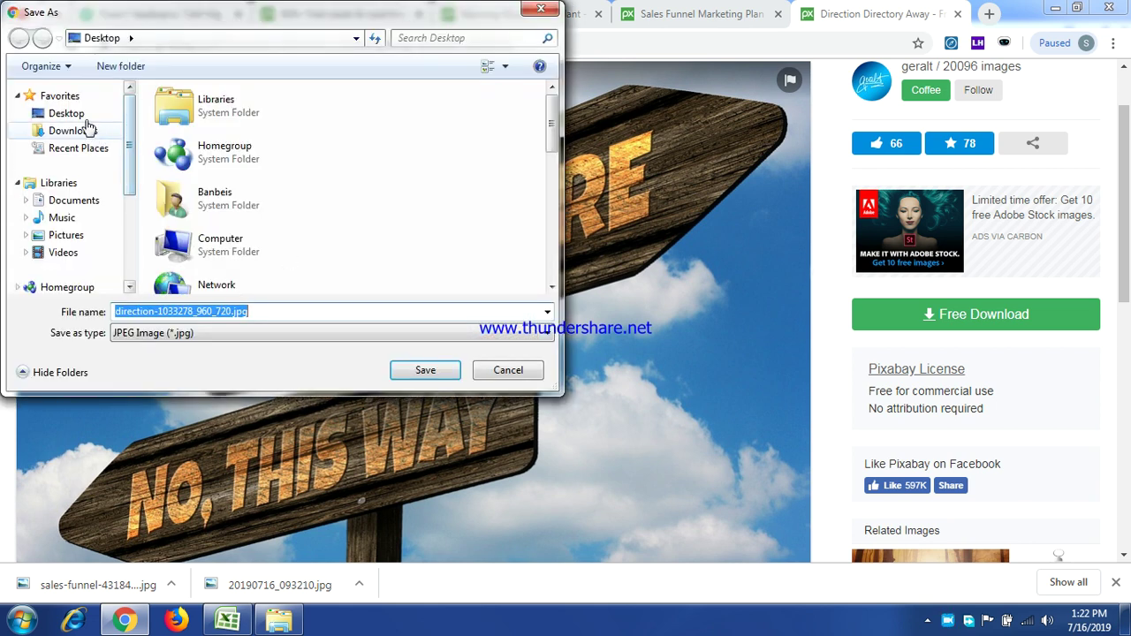
pyautogui.click(82, 115)
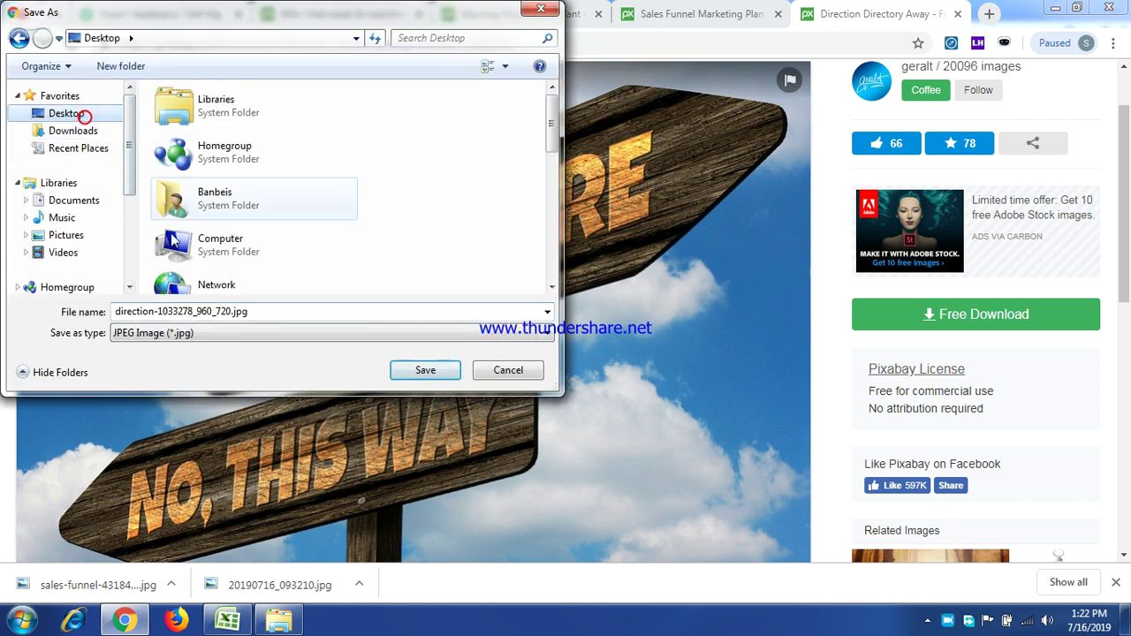
pyautogui.click(413, 372)
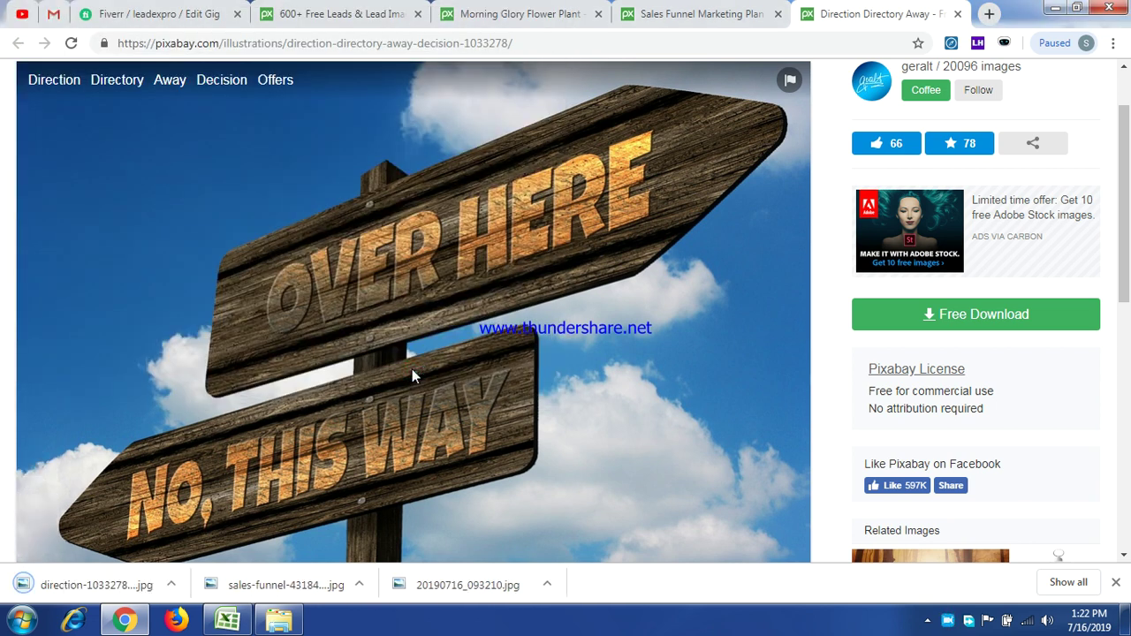
# Close the browser tabs of the Sales Funnel illustration and the direction sign image
pyautogui.scroll(2, 630, 338)
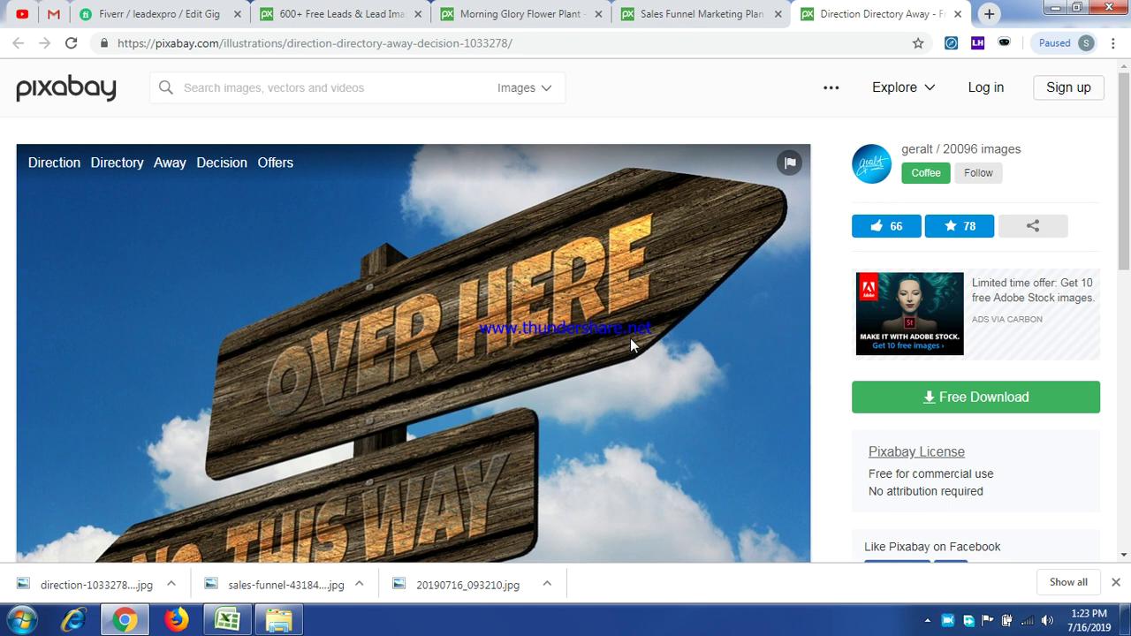
pyautogui.scroll(-4, 624, 391)
pyautogui.scroll(4, 624, 391)
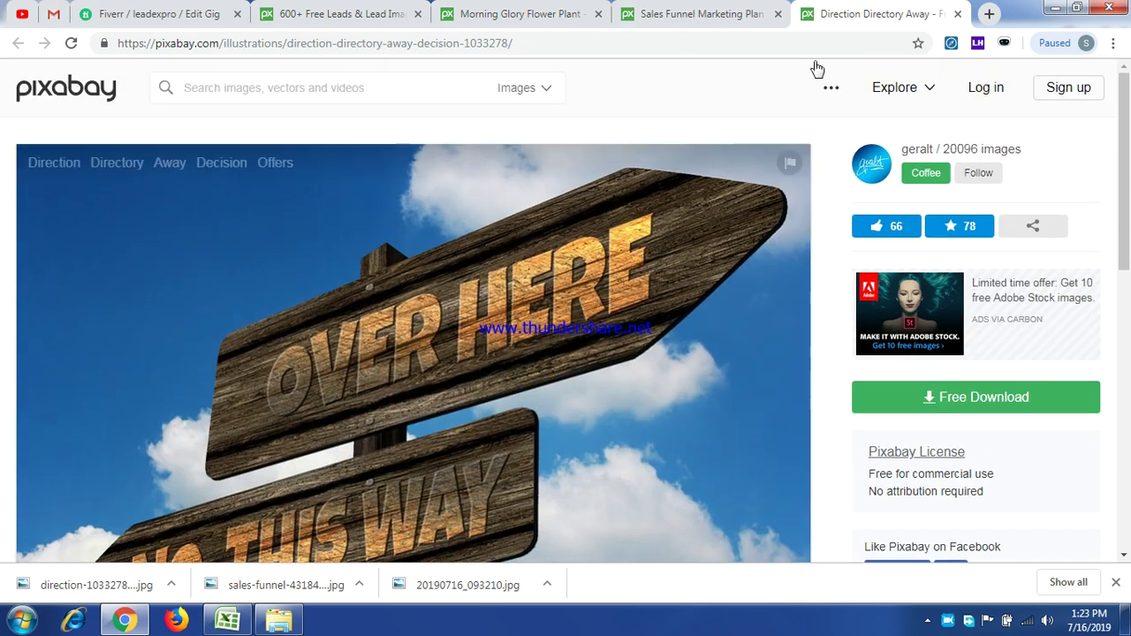
pyautogui.click(732, 16)
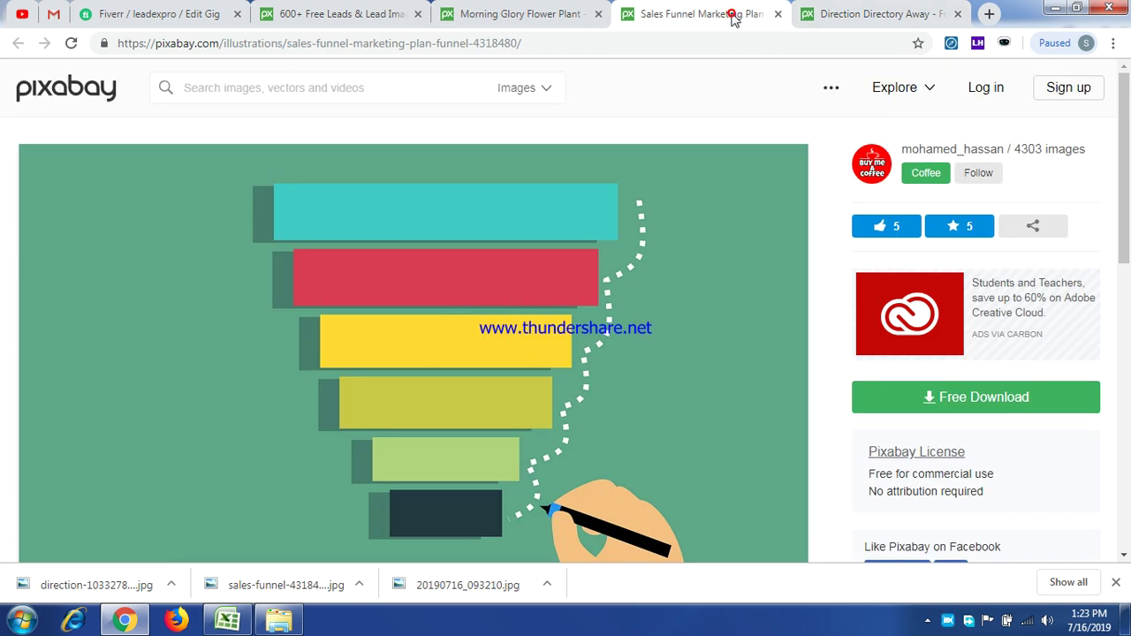
pyautogui.click(778, 14)
pyautogui.click(777, 14)
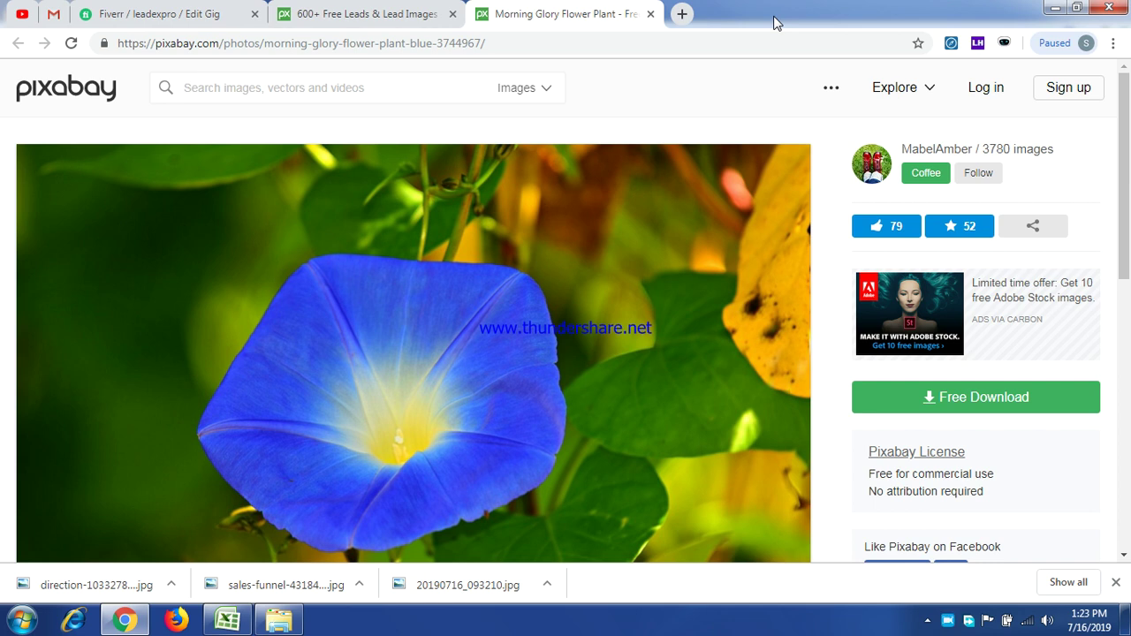
# Return to the Fiverr gig gallery and upload sales-funnel-4318480_960_720.jpg from the Desktop as the first gig photo
pyautogui.click(189, 20)
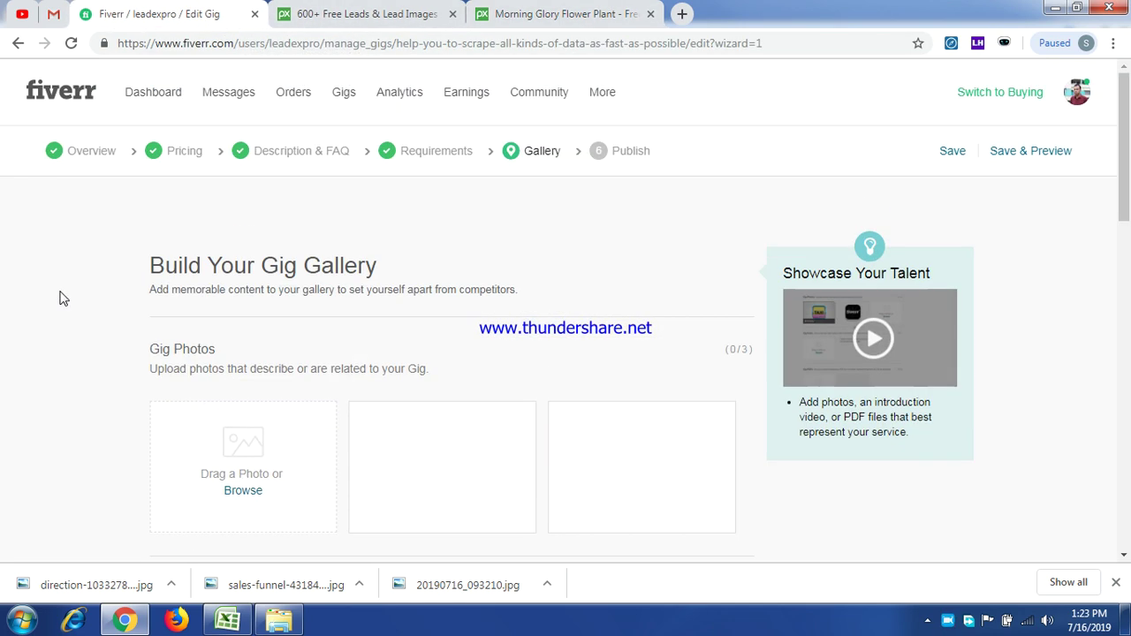
pyautogui.scroll(-4, 59, 298)
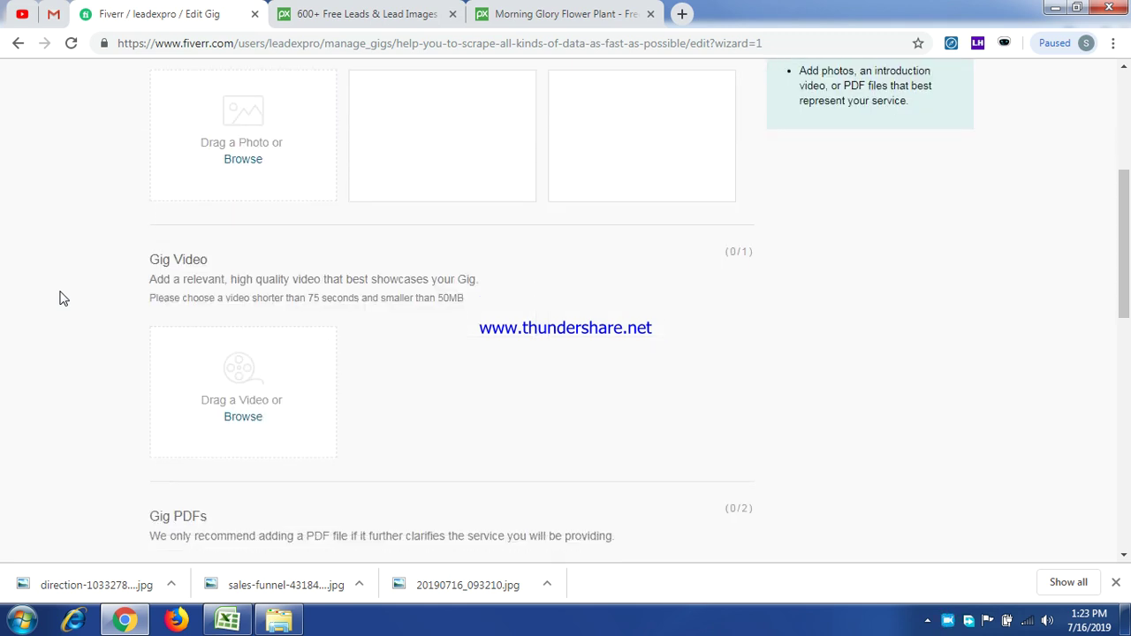
pyautogui.scroll(2, 59, 299)
pyautogui.moveTo(239, 321)
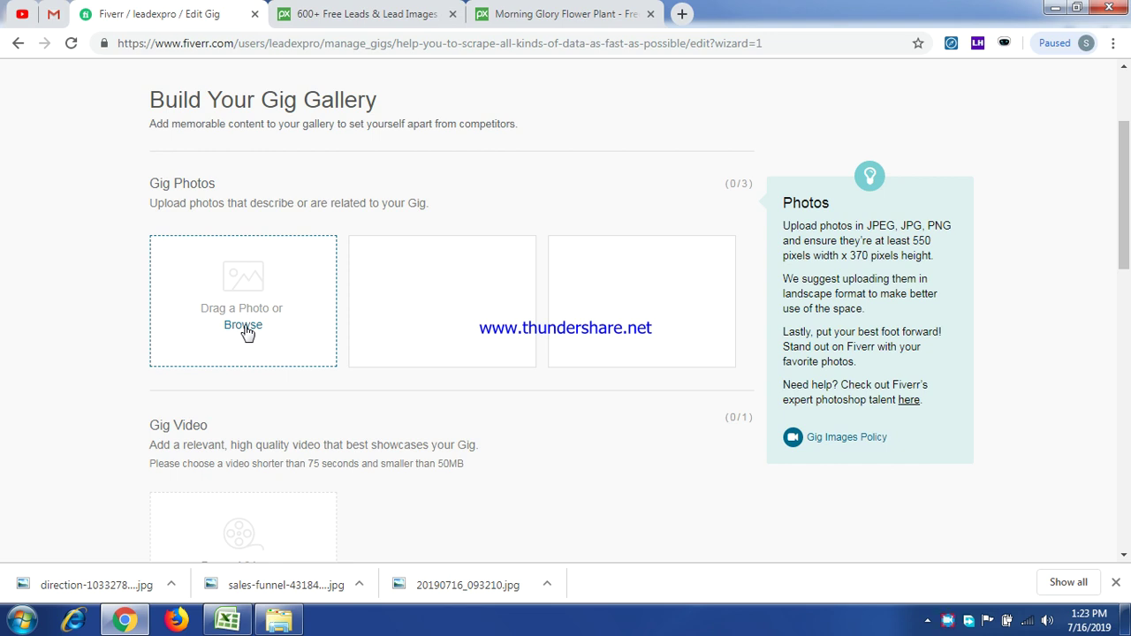
pyautogui.click(244, 326)
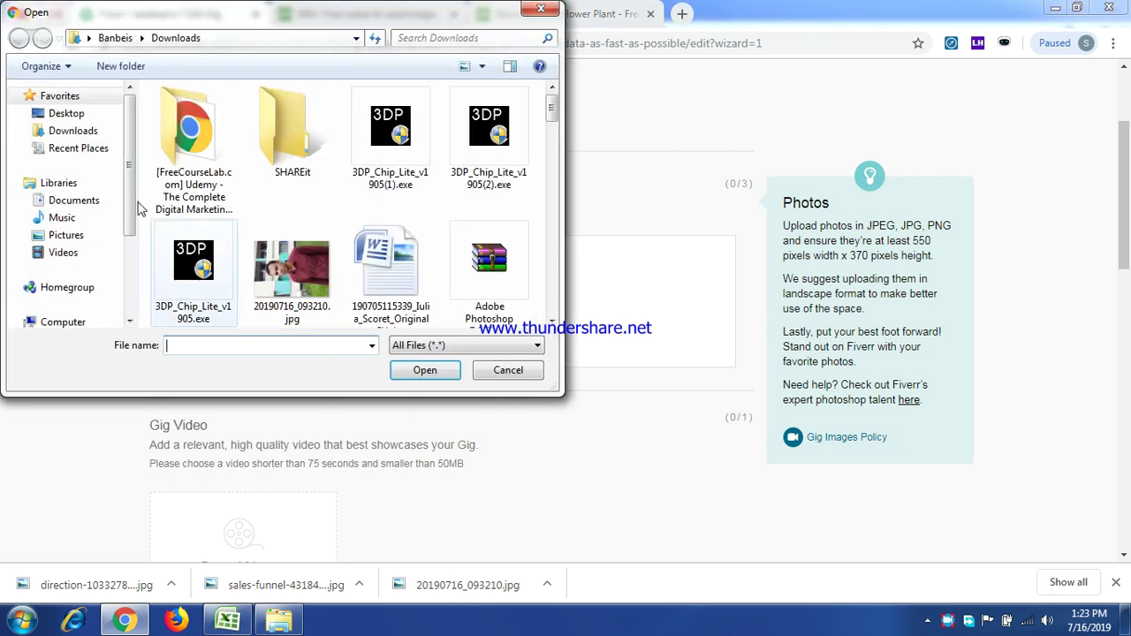
pyautogui.click(81, 119)
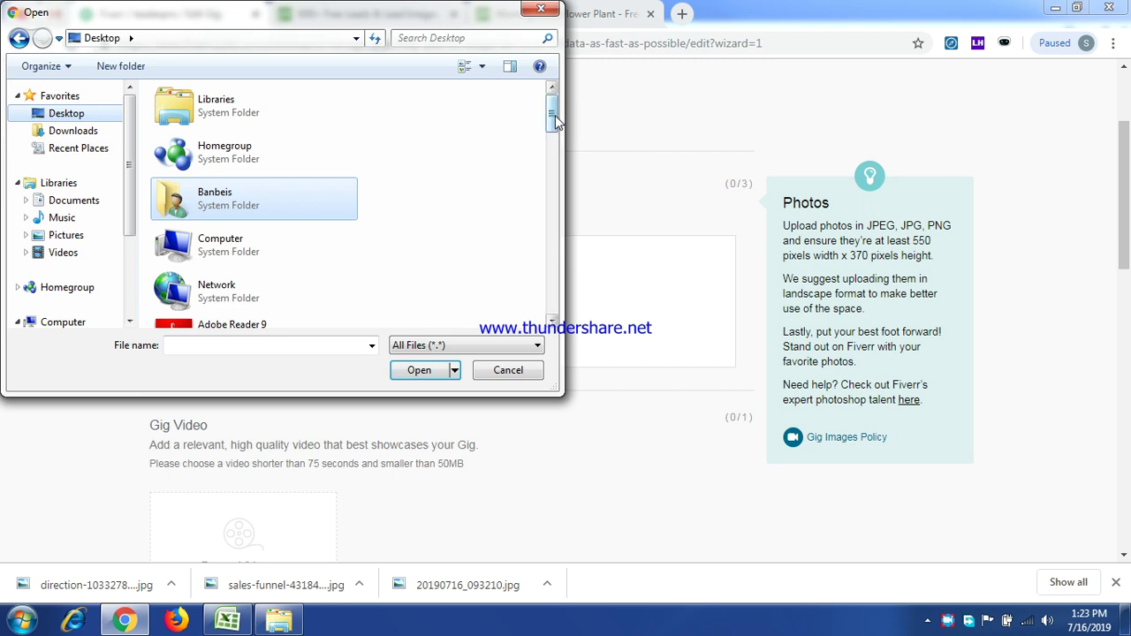
pyautogui.moveTo(553, 116); pyautogui.dragTo(553, 215)
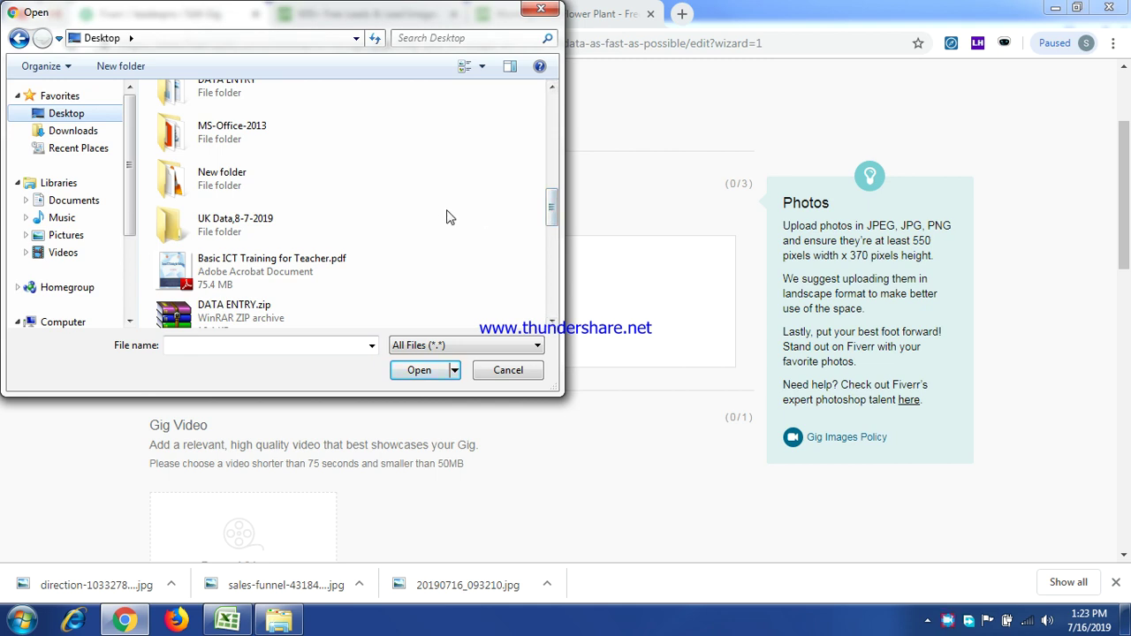
pyautogui.scroll(-2, 454, 217)
pyautogui.moveTo(551, 206); pyautogui.dragTo(557, 304)
pyautogui.click(265, 265)
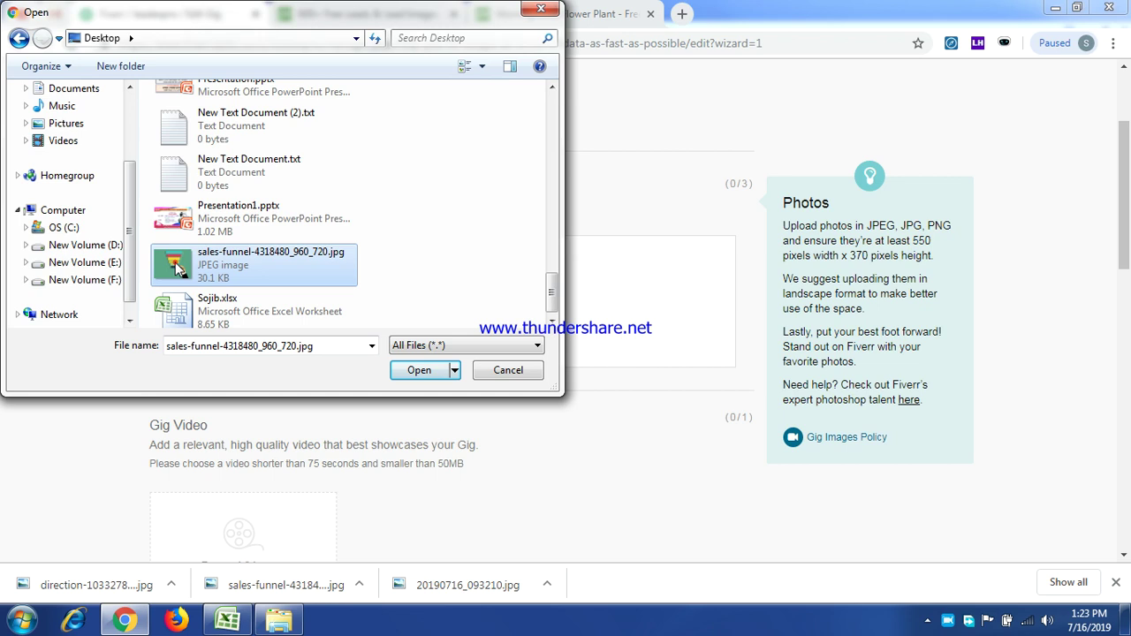
pyautogui.click(400, 374)
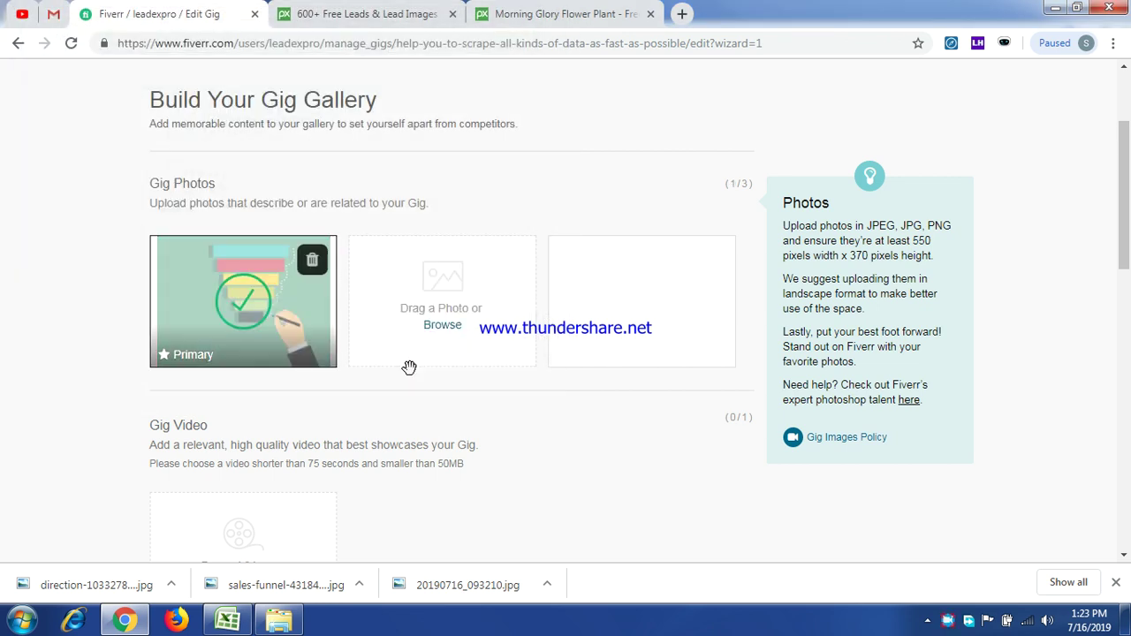
# Upload direction-1033278_960_720.jpg from the Desktop as the second gig photo
pyautogui.click(440, 327)
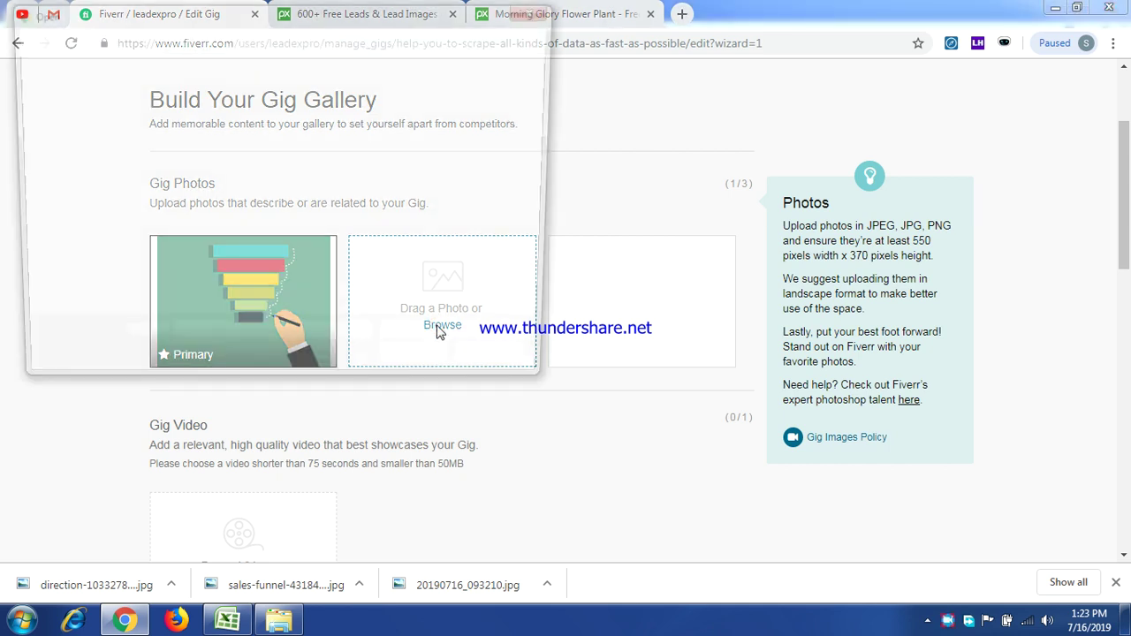
pyautogui.moveTo(550, 115); pyautogui.dragTo(555, 305)
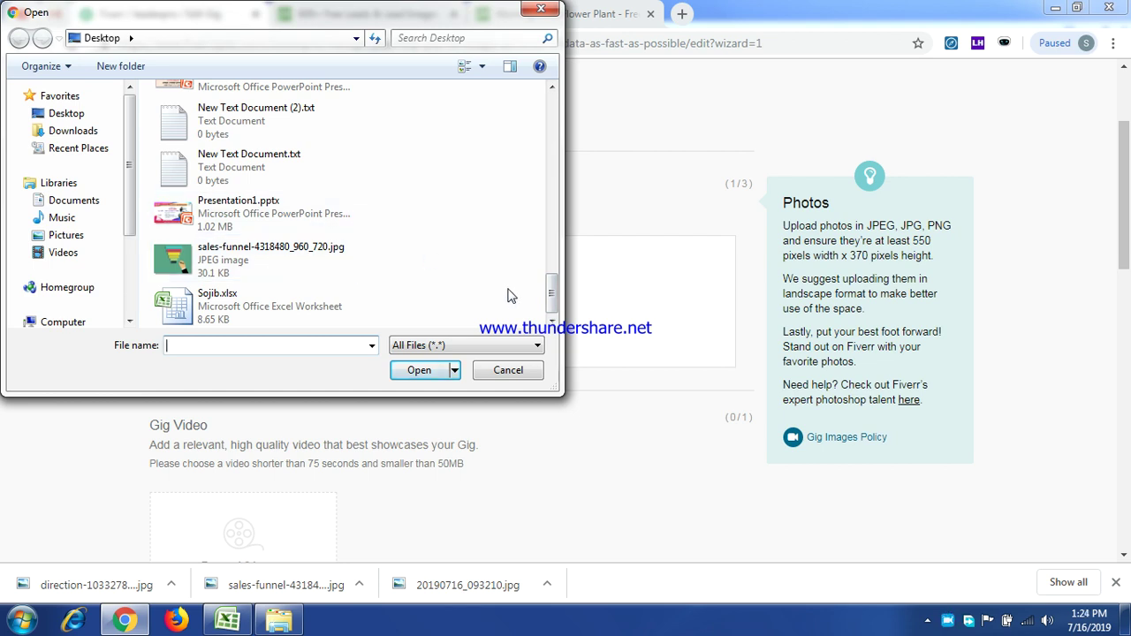
pyautogui.moveTo(552, 293); pyautogui.dragTo(549, 240)
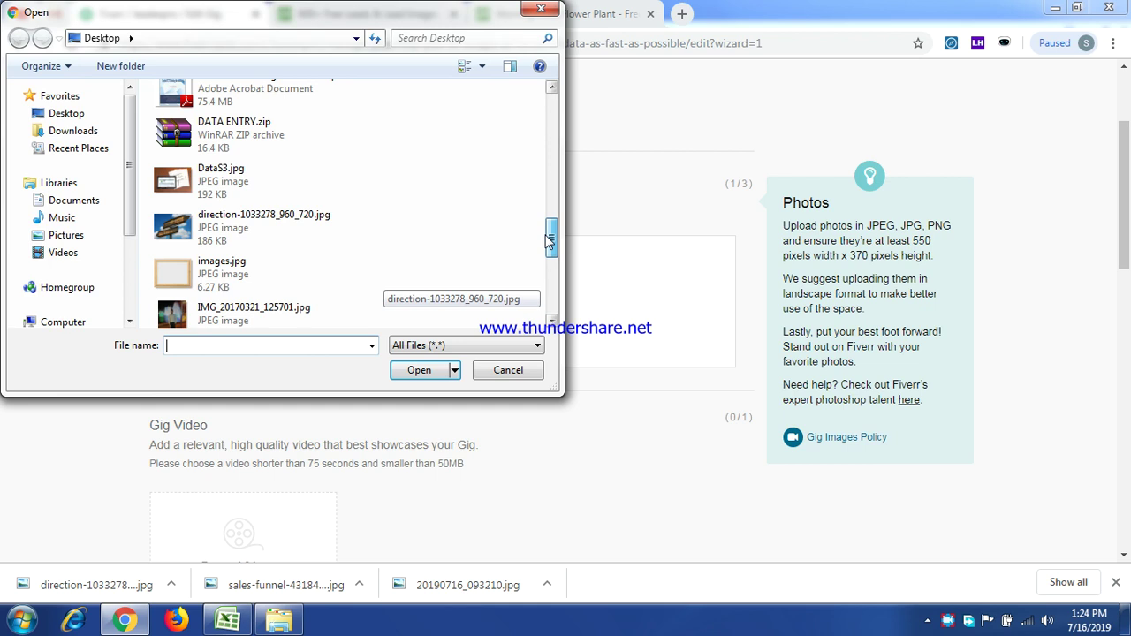
pyautogui.click(177, 228)
pyautogui.click(419, 370)
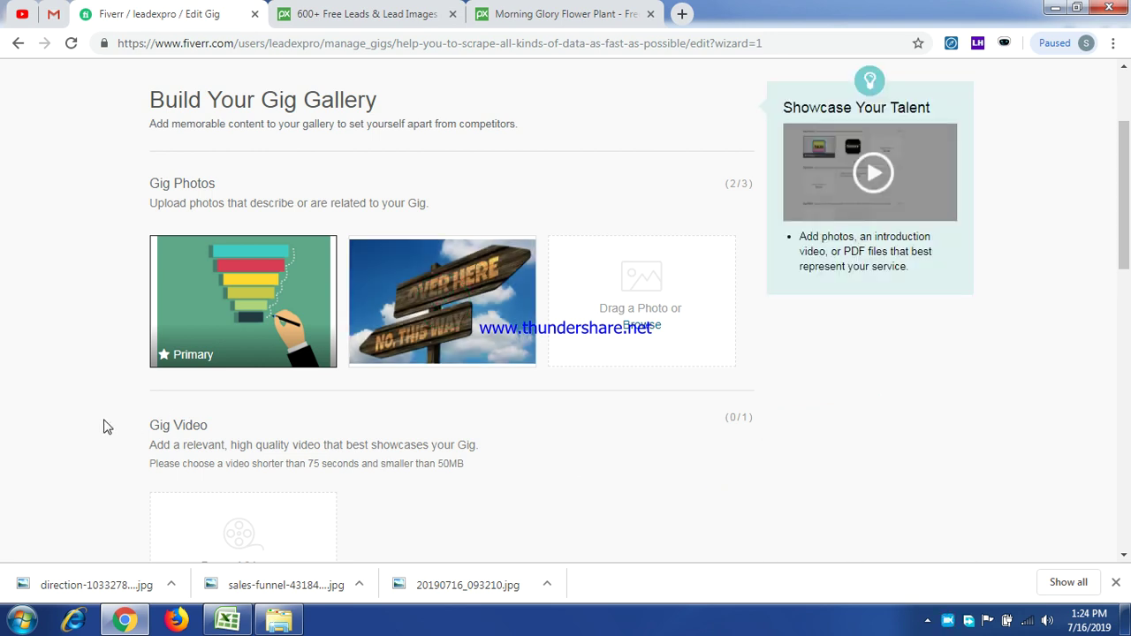
# Review the photo, video and PDF sections of the gallery, then save it and continue to the publish stage
pyautogui.scroll(-3, 104, 427)
pyautogui.scroll(5, 104, 427)
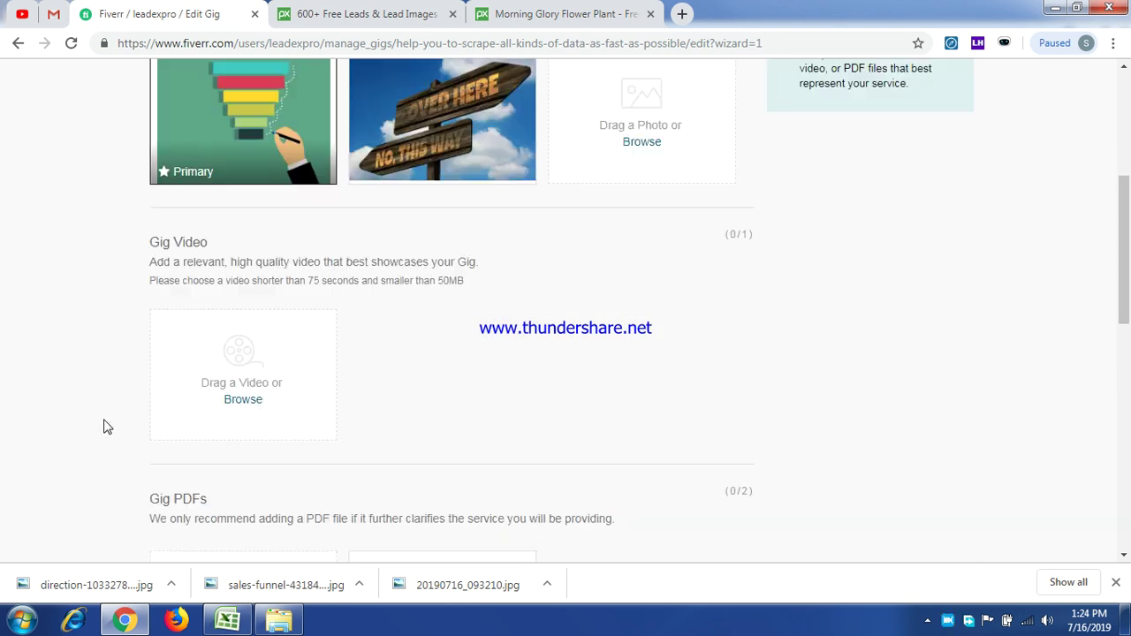
pyautogui.scroll(-5, 103, 427)
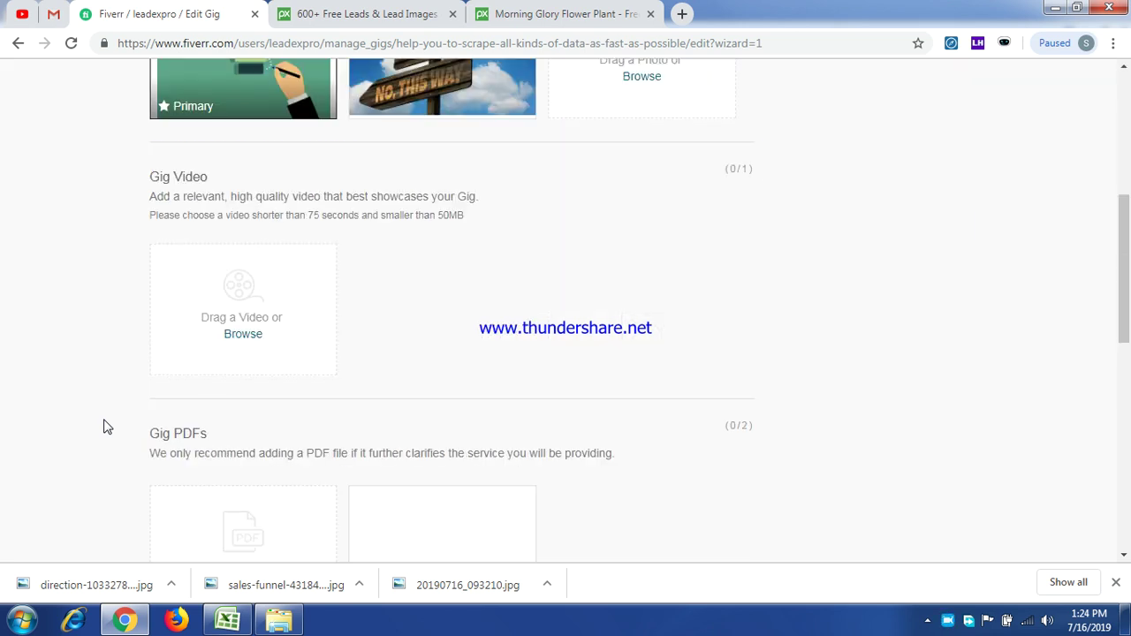
pyautogui.scroll(-3, 104, 427)
pyautogui.scroll(8, 146, 417)
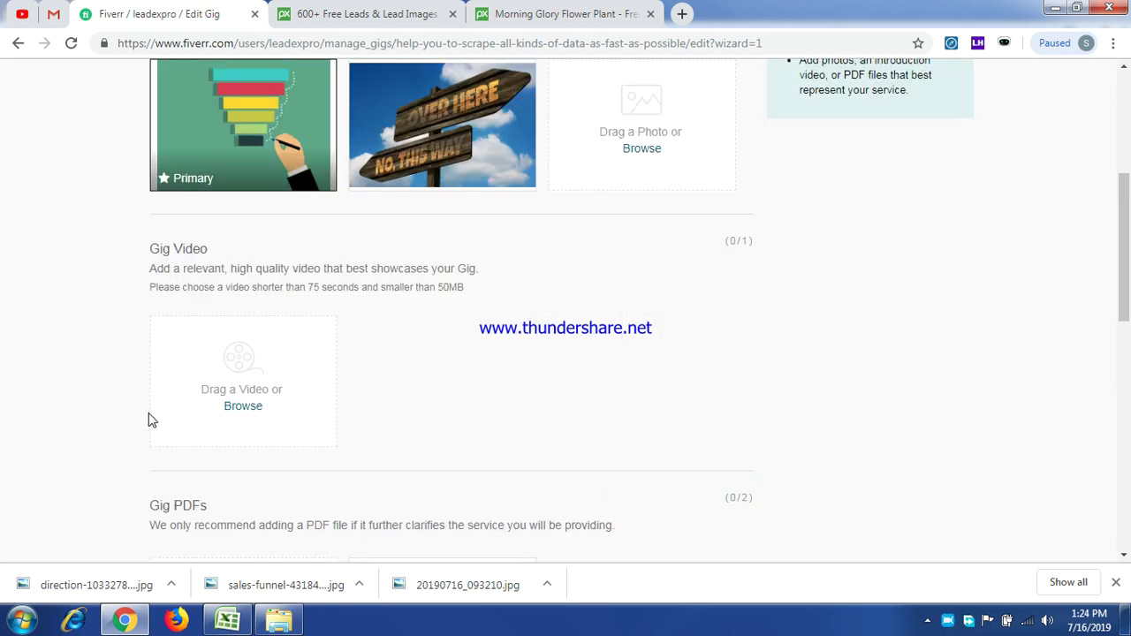
pyautogui.scroll(-6, 851, 446)
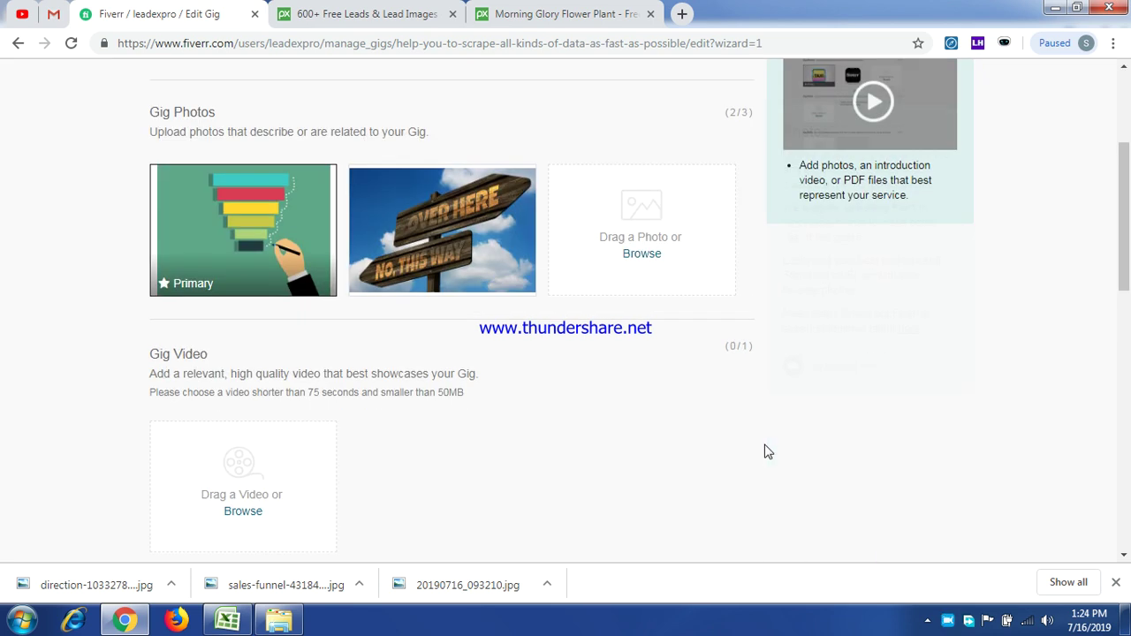
pyautogui.scroll(-2, 598, 503)
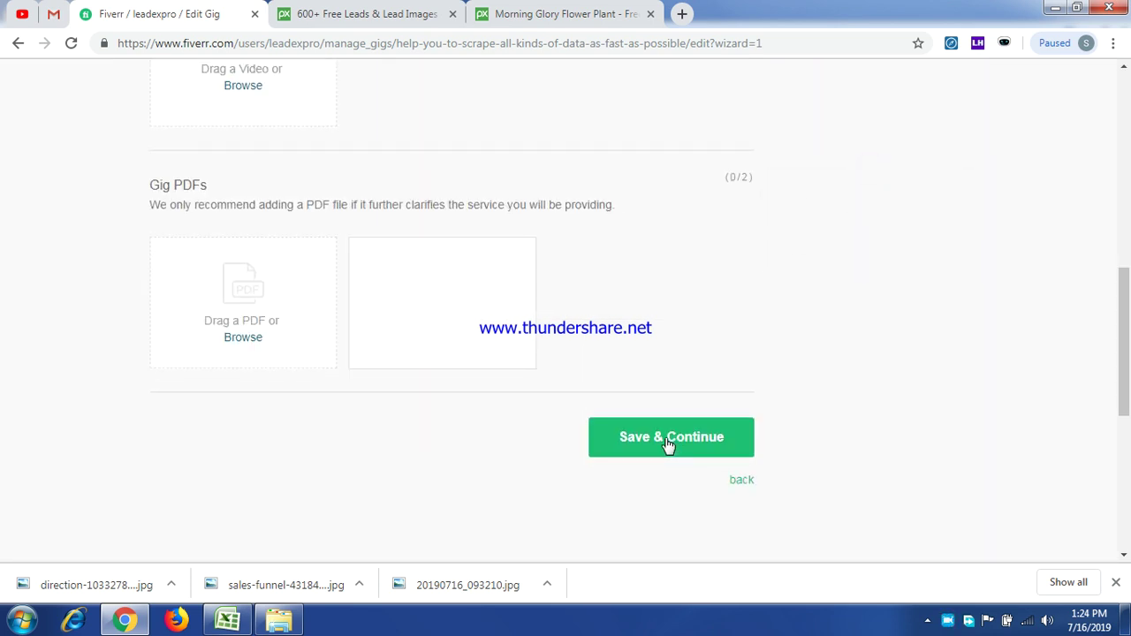
pyautogui.click(654, 441)
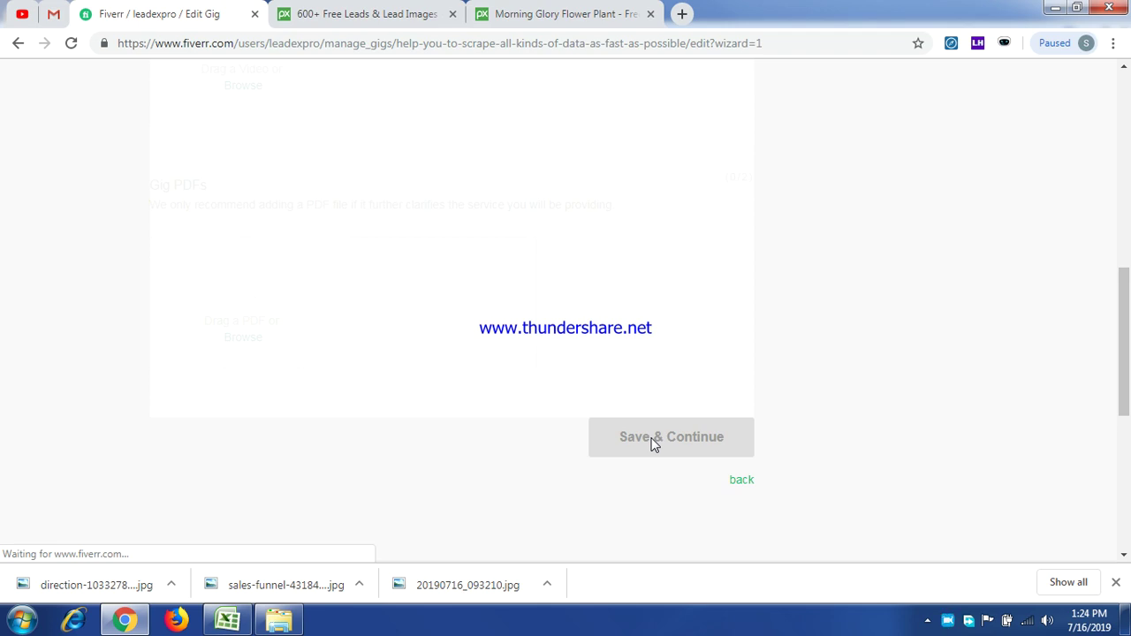
# Publish the data scraping gig and finish the gig wizard to reach the list of active gigs
pyautogui.click(1116, 586)
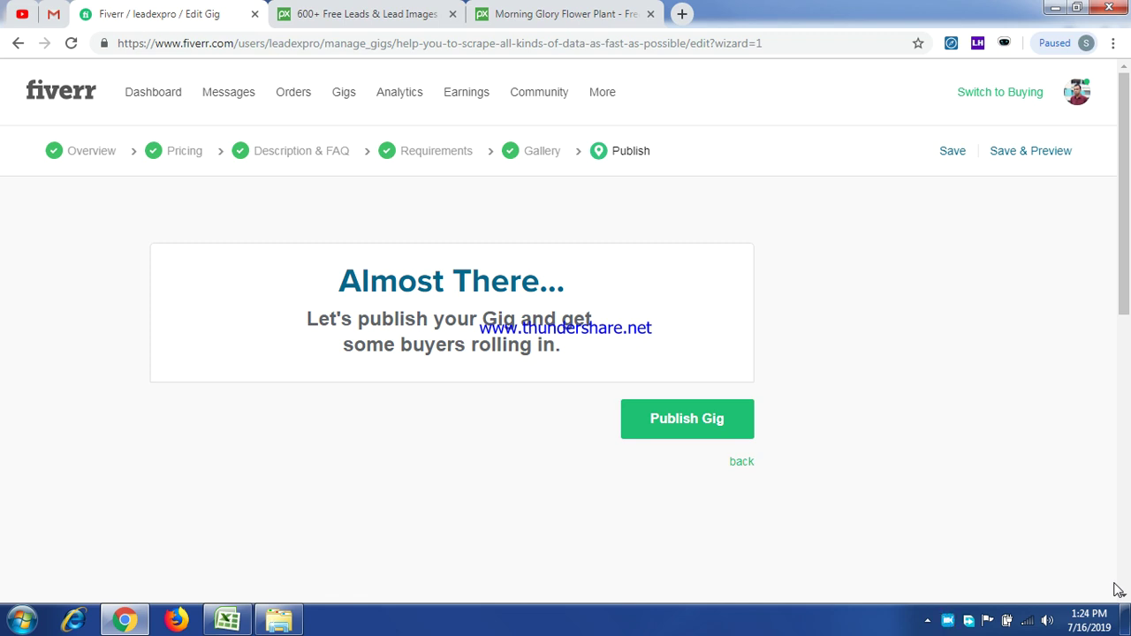
pyautogui.click(689, 427)
pyautogui.click(694, 421)
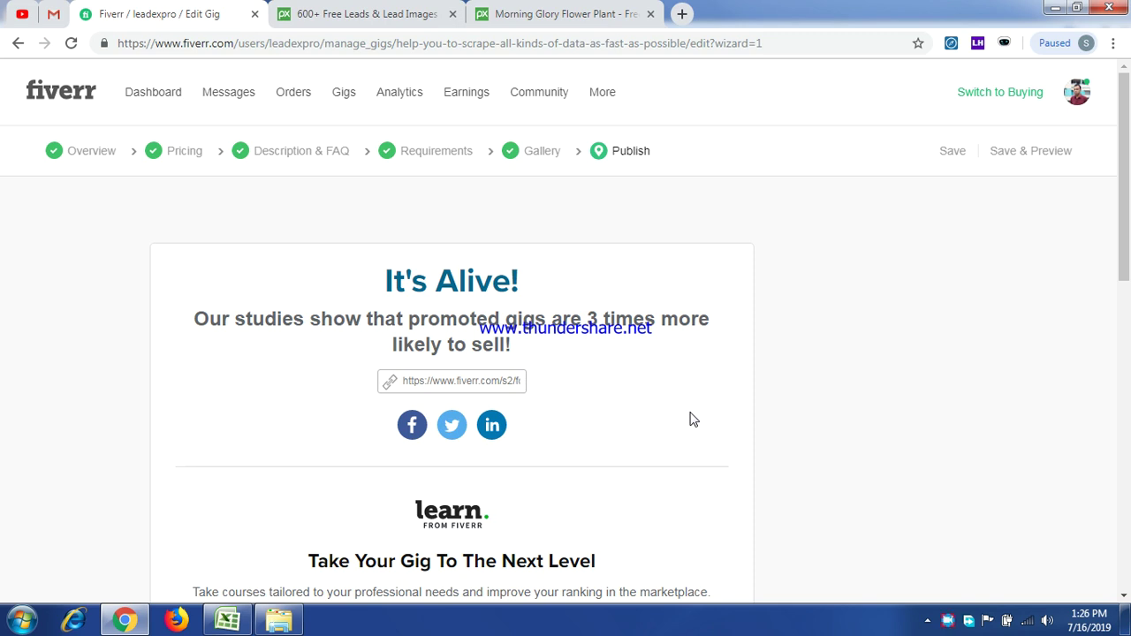
pyautogui.scroll(-4, 929, 493)
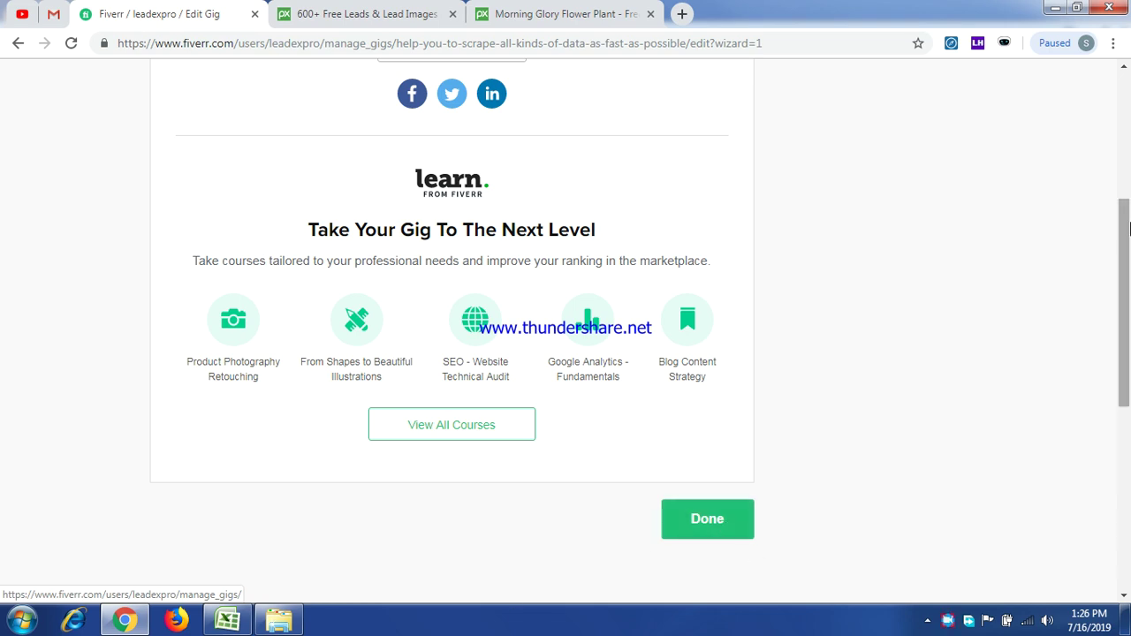
pyautogui.click(714, 522)
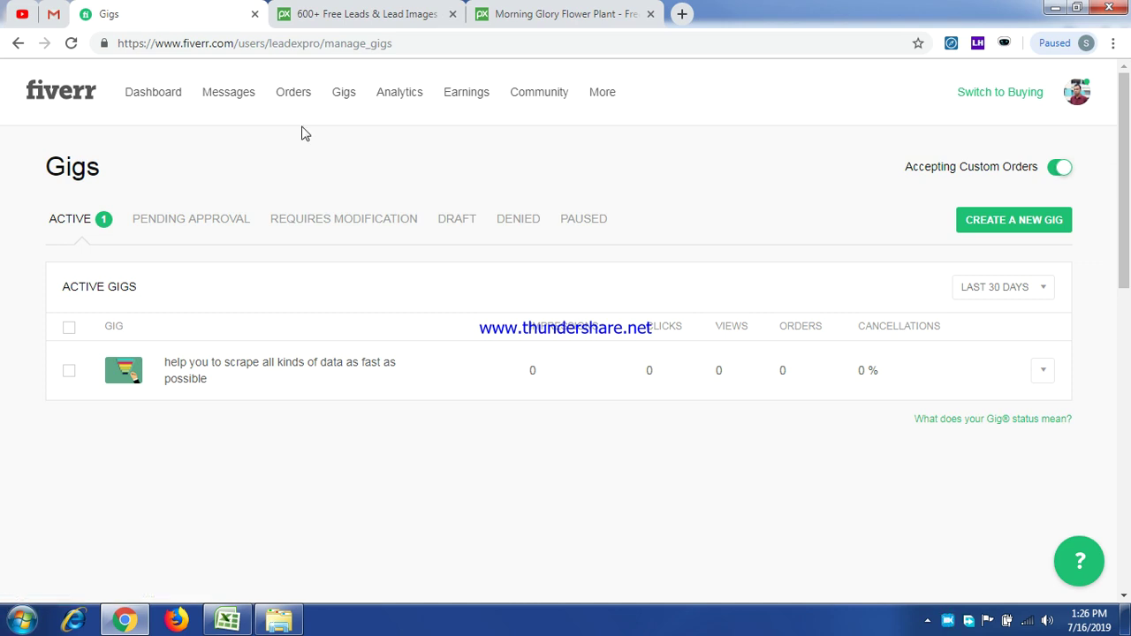
# Open the preview of the newly published scraping gig and show the second photo in its gallery
pyautogui.scroll(-1, 19, 438)
pyautogui.scroll(1, 19, 442)
pyautogui.click(1043, 375)
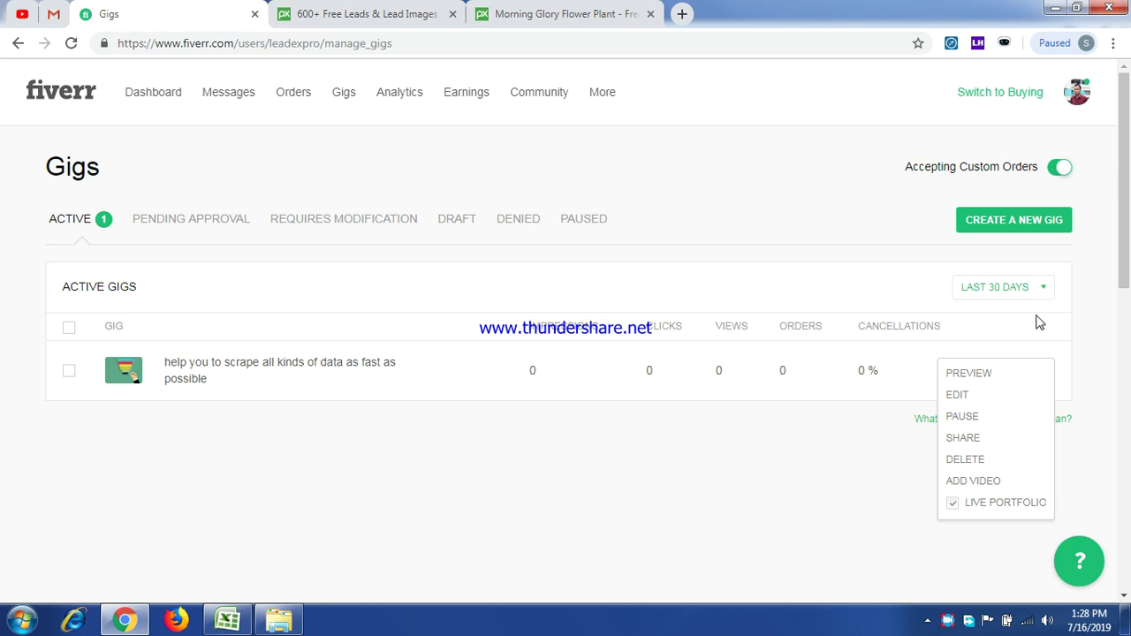
pyautogui.click(967, 375)
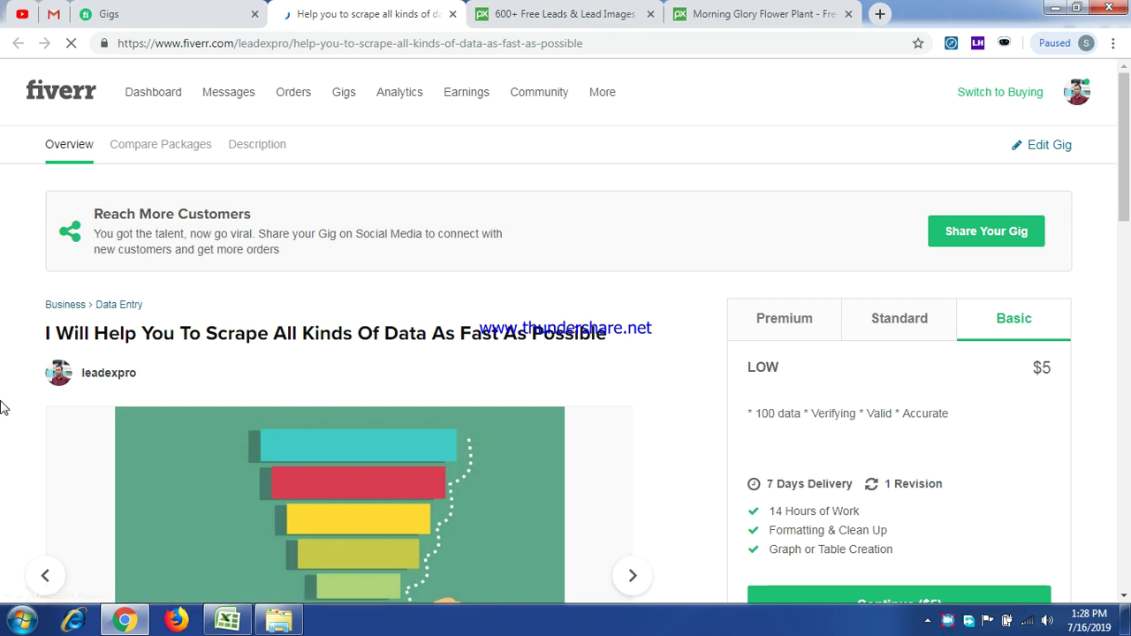
pyautogui.scroll(-3, 508, 186)
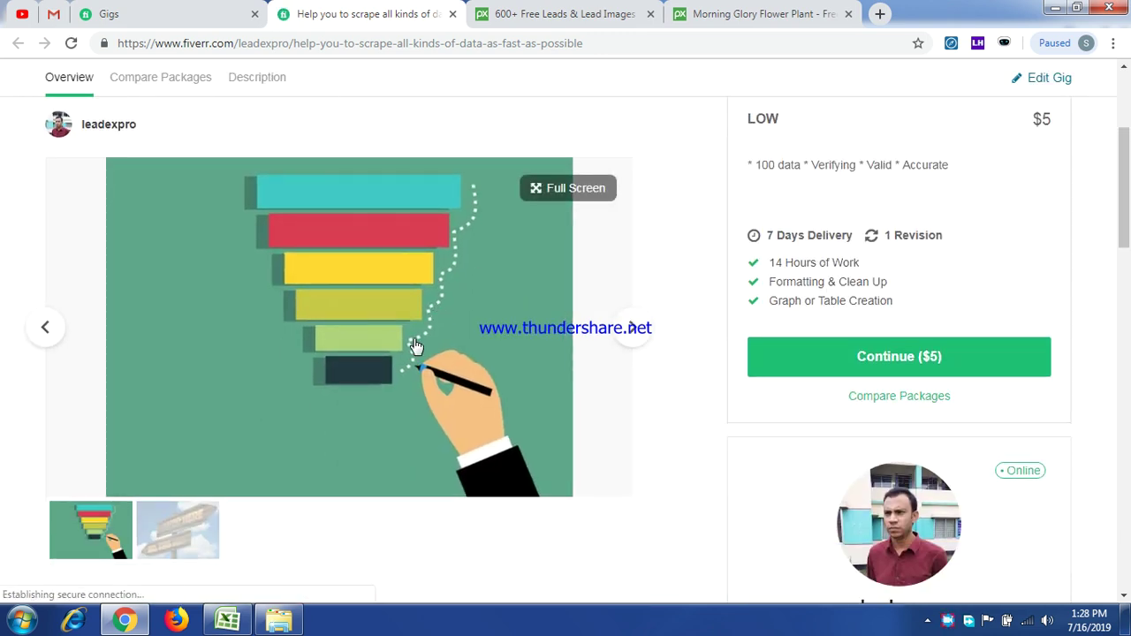
pyautogui.click(631, 328)
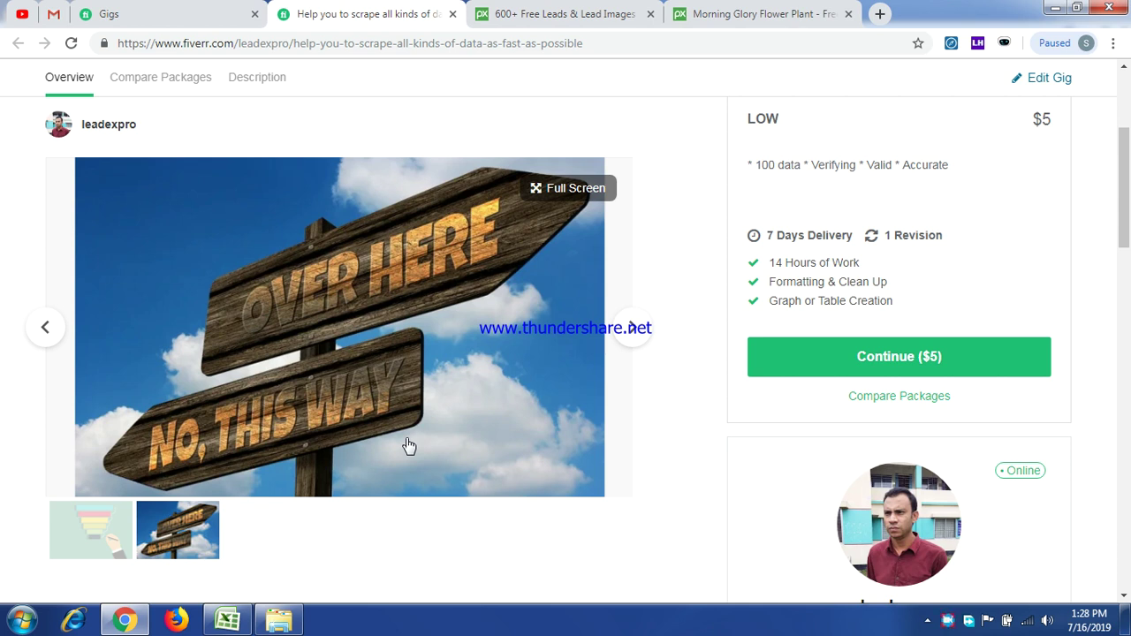
# Check the Standard, Premium and Basic package offers on the gig's preview page
pyautogui.scroll(5, 408, 447)
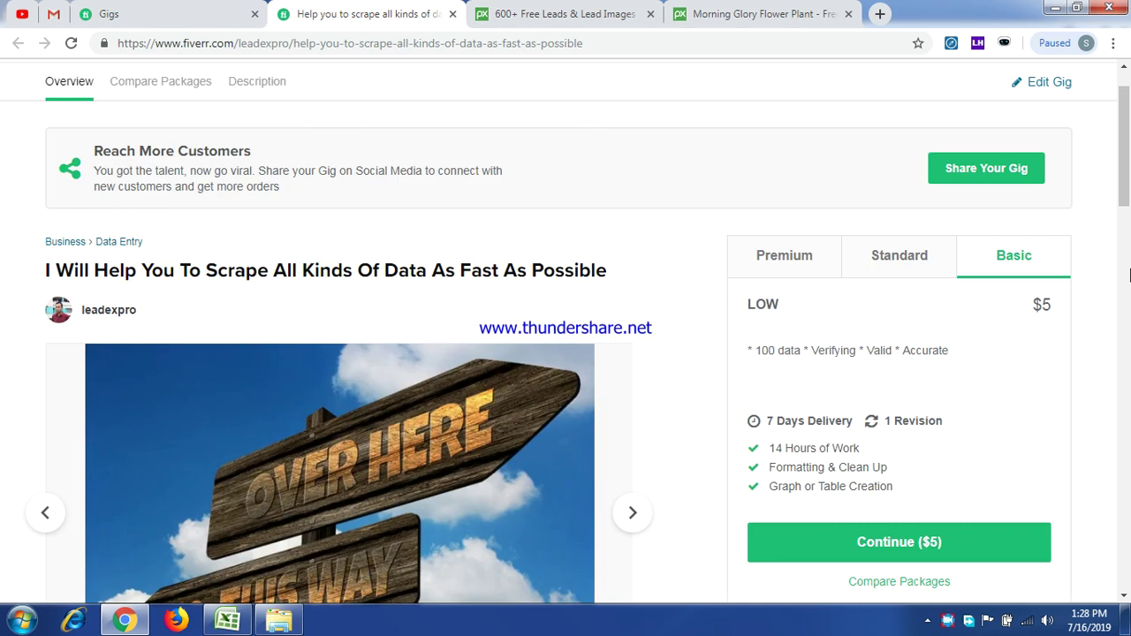
pyautogui.scroll(-1, 1129, 275)
pyautogui.scroll(1, 1129, 275)
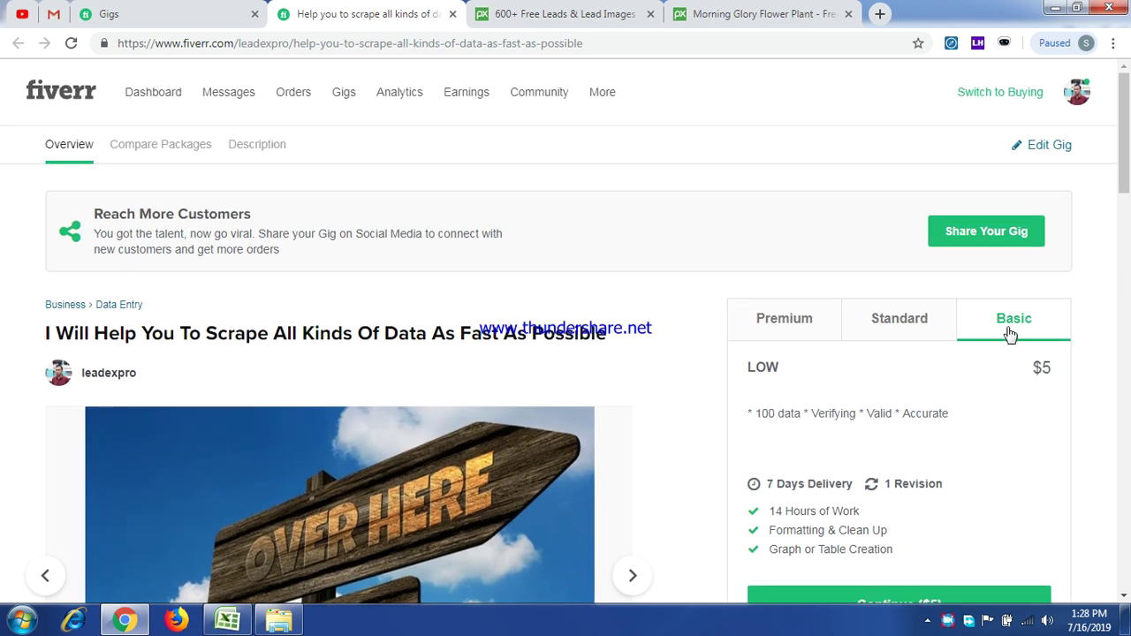
pyautogui.click(892, 327)
pyautogui.click(765, 333)
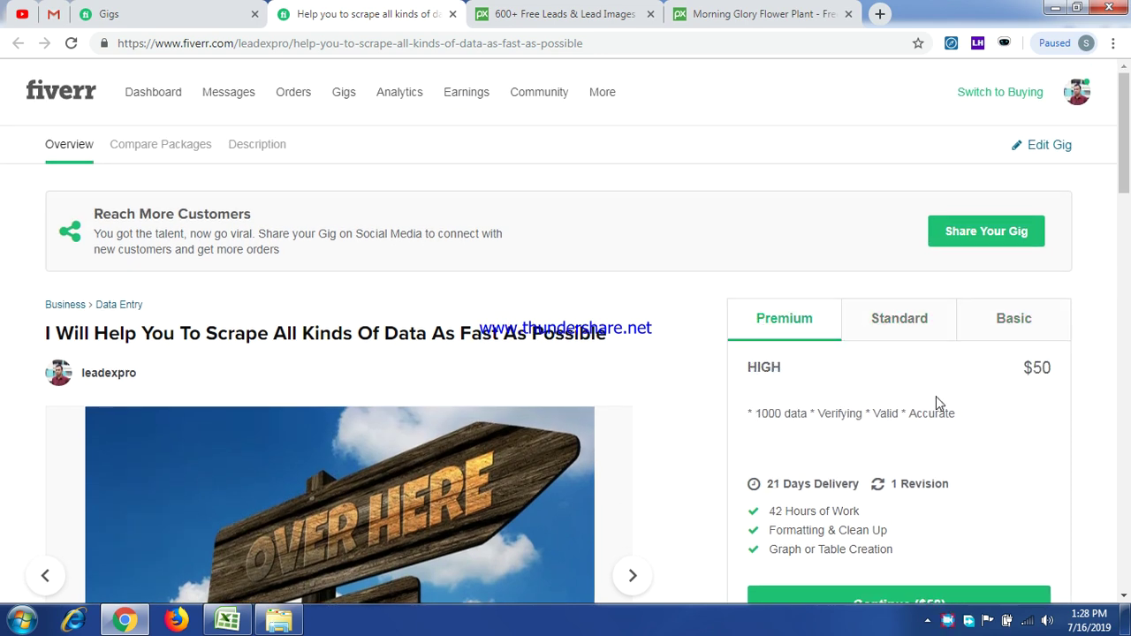
pyautogui.scroll(-2, 939, 403)
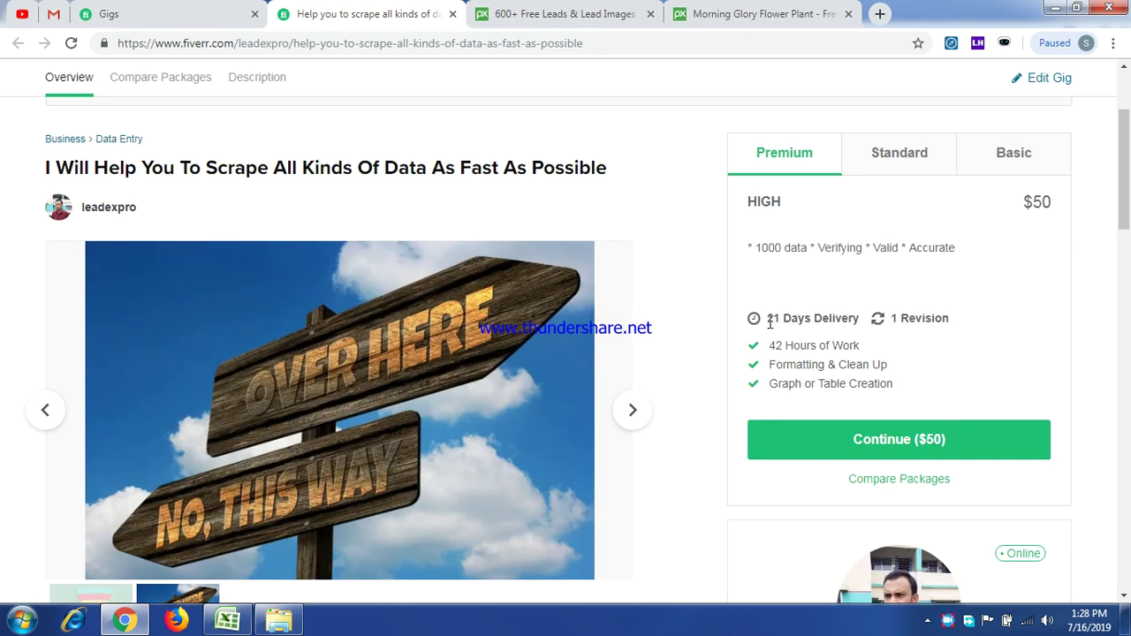
pyautogui.click(1009, 152)
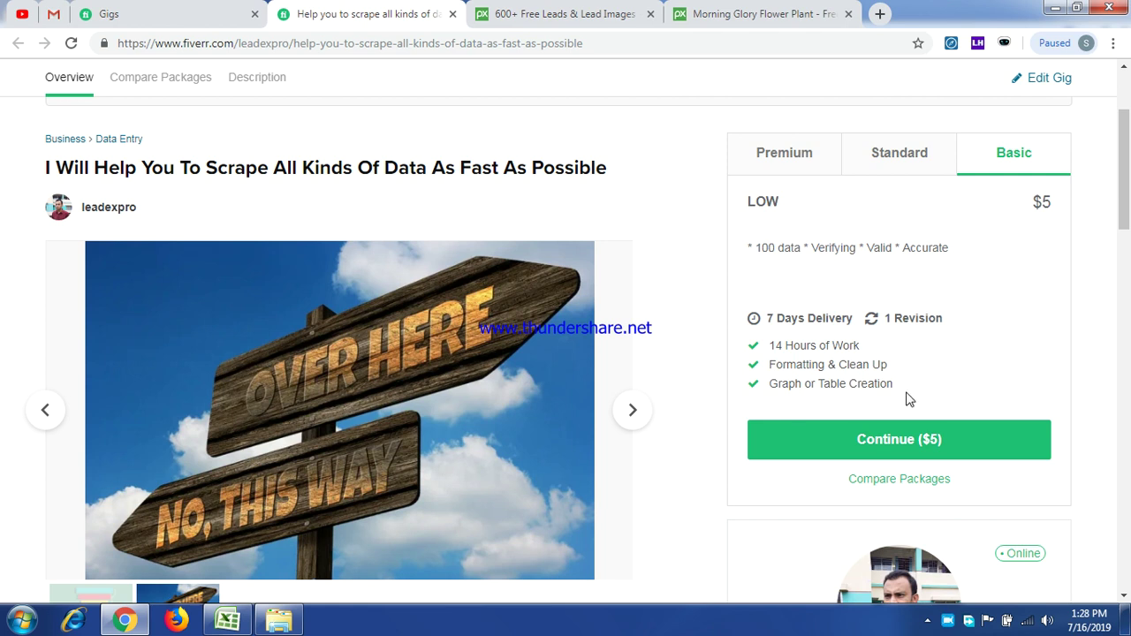
# Review the gig's package comparison table, seller information, description and related tags
pyautogui.scroll(-2, 908, 398)
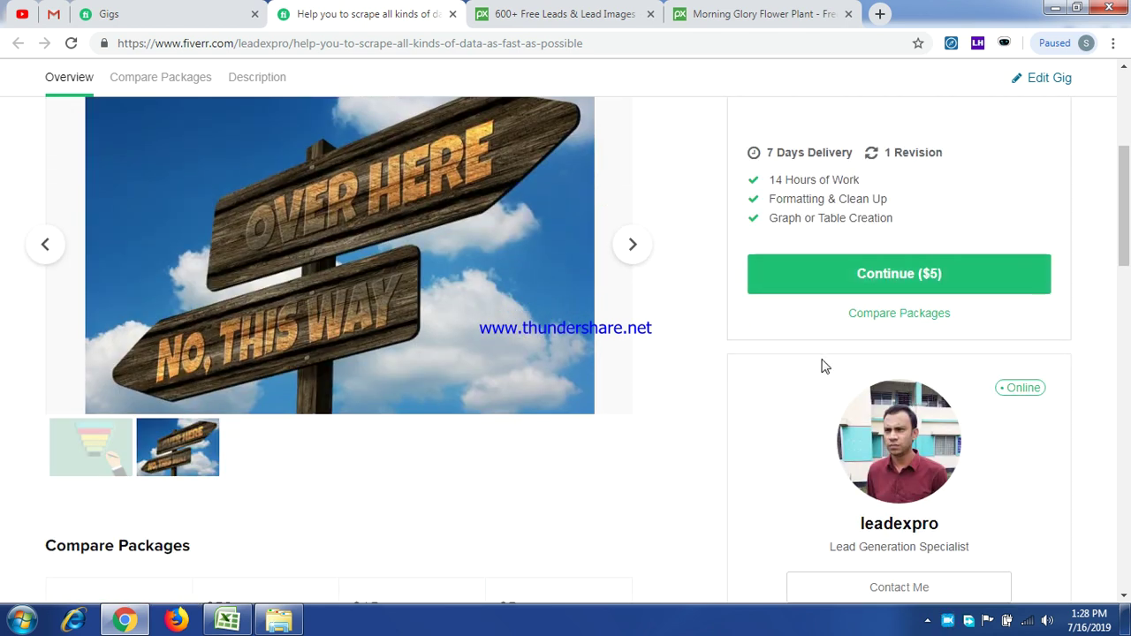
pyautogui.scroll(-2, 822, 366)
pyautogui.scroll(-2, 171, 378)
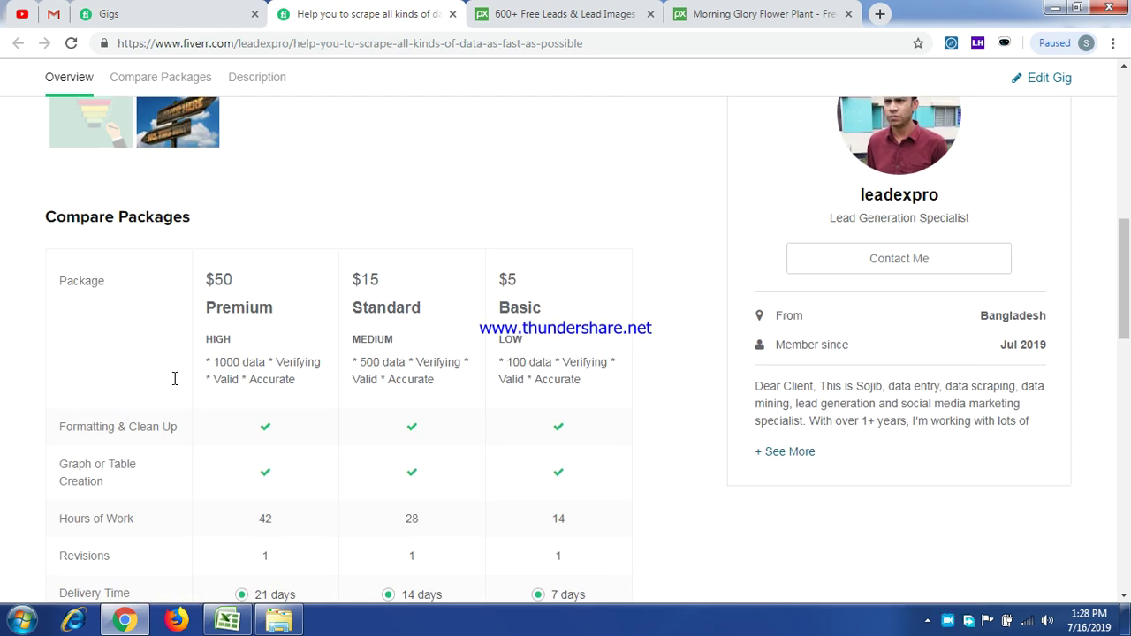
pyautogui.scroll(-3, 305, 402)
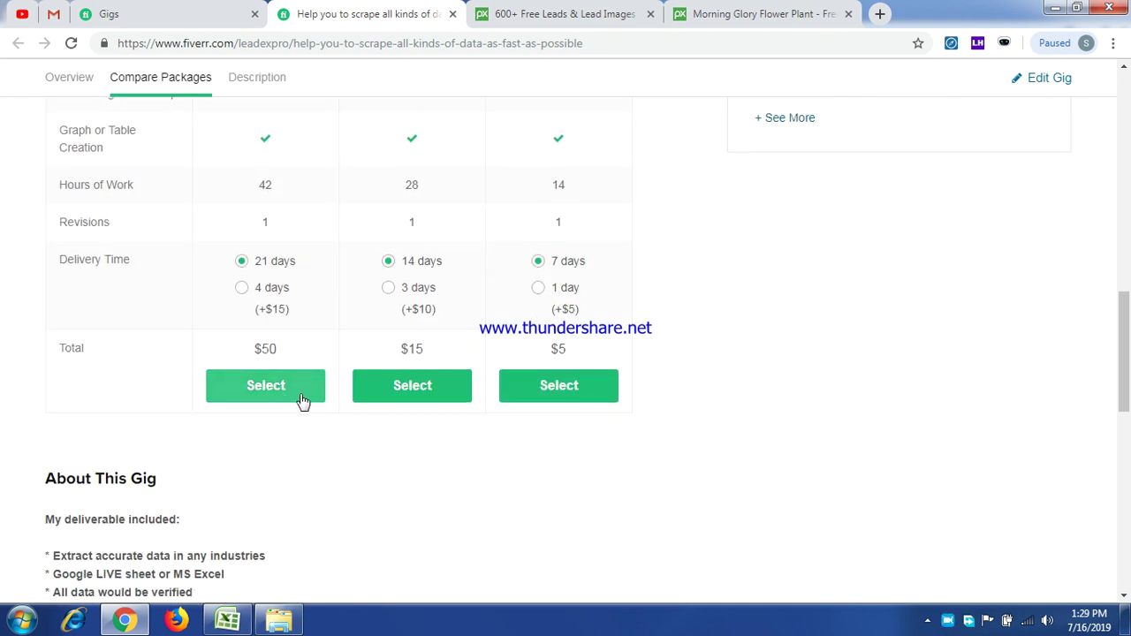
pyautogui.scroll(-3, 301, 402)
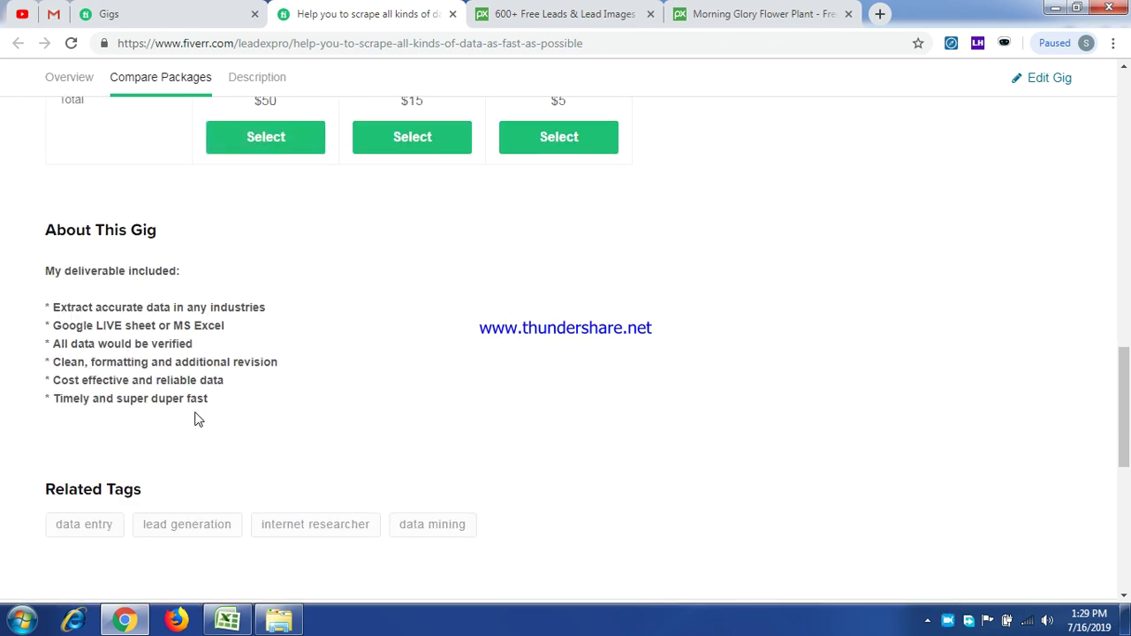
pyautogui.scroll(-3, 56, 399)
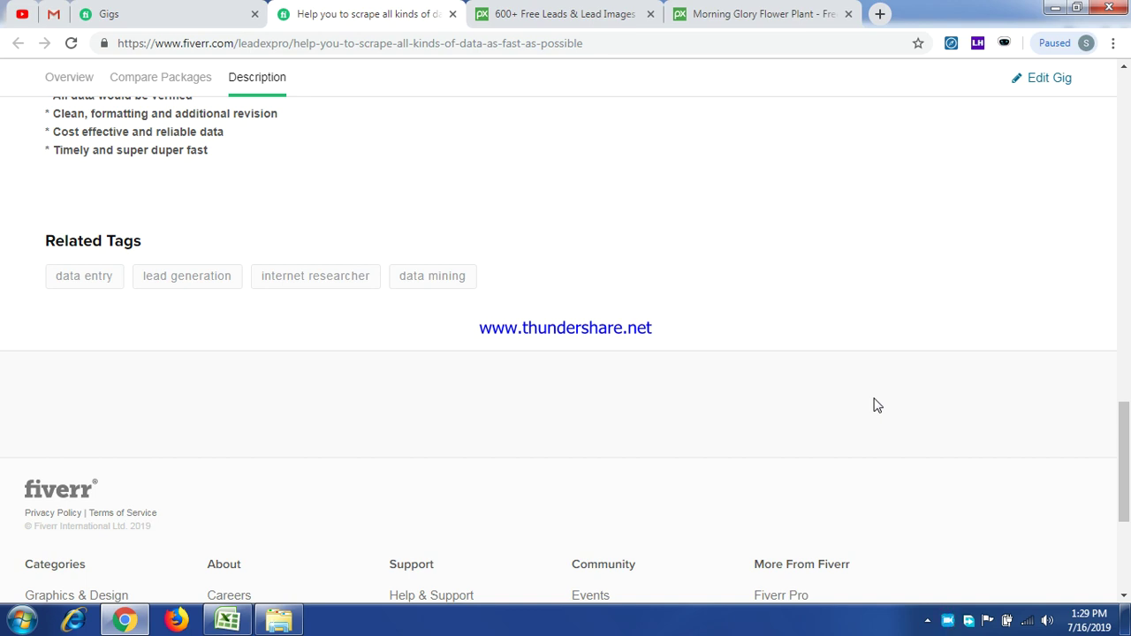
pyautogui.scroll(20, 877, 406)
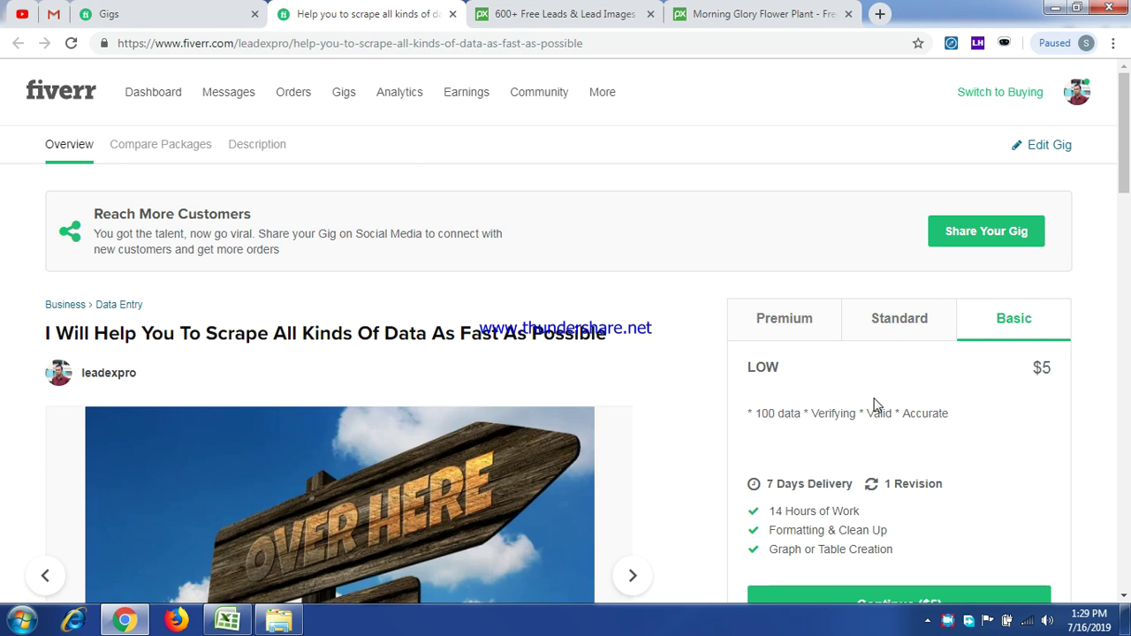
# Close the browser tabs of the Pixabay morning glory photo and the lead image search
pyautogui.click(741, 15)
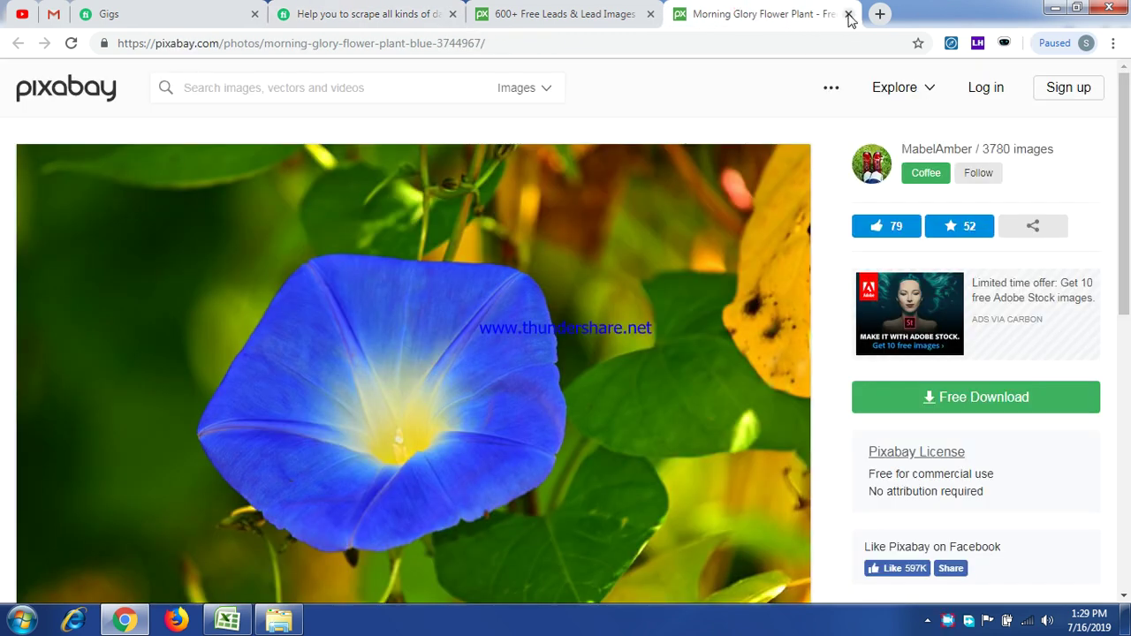
pyautogui.click(848, 14)
pyautogui.click(650, 14)
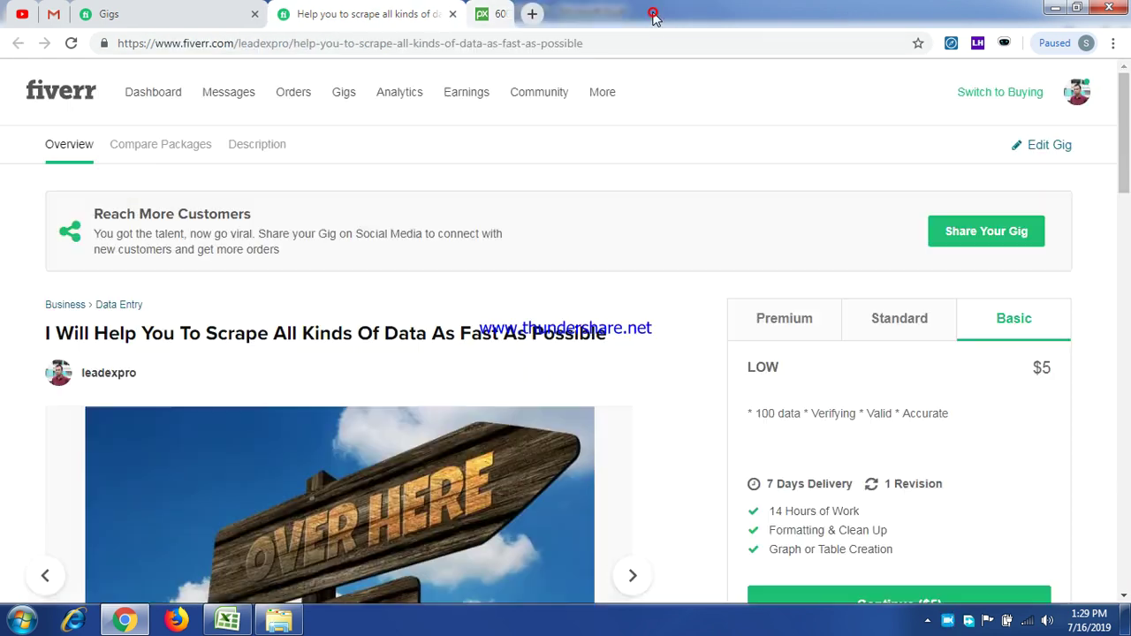
# Open the seller dashboard in the Gigs tab and close the gig preview tab
pyautogui.click(130, 17)
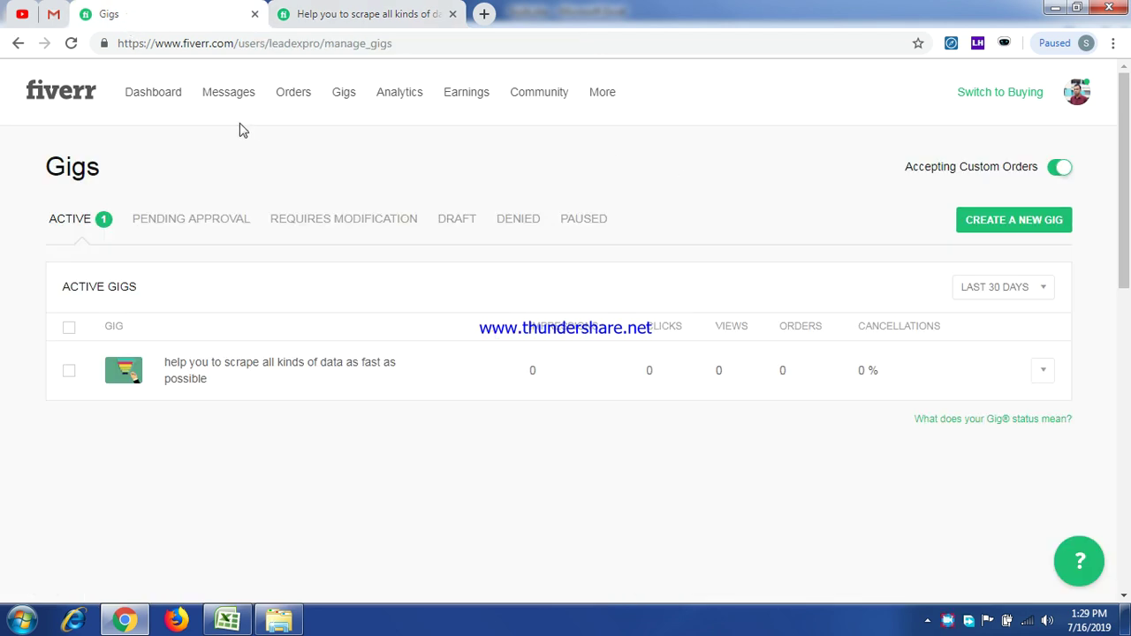
pyautogui.click(150, 99)
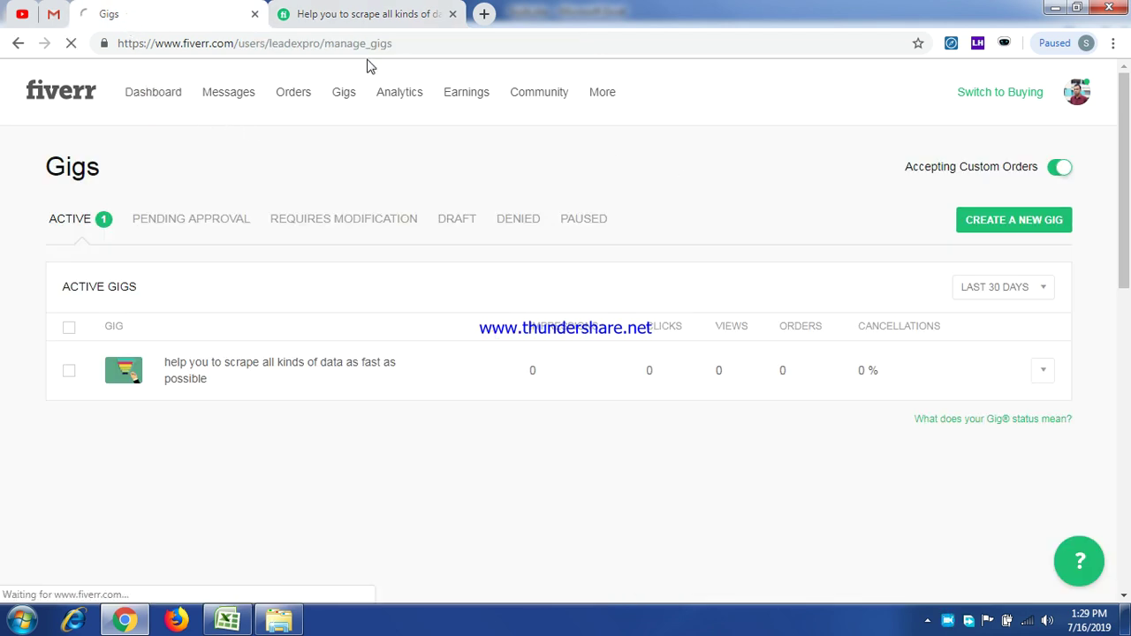
pyautogui.click(438, 18)
pyautogui.click(452, 14)
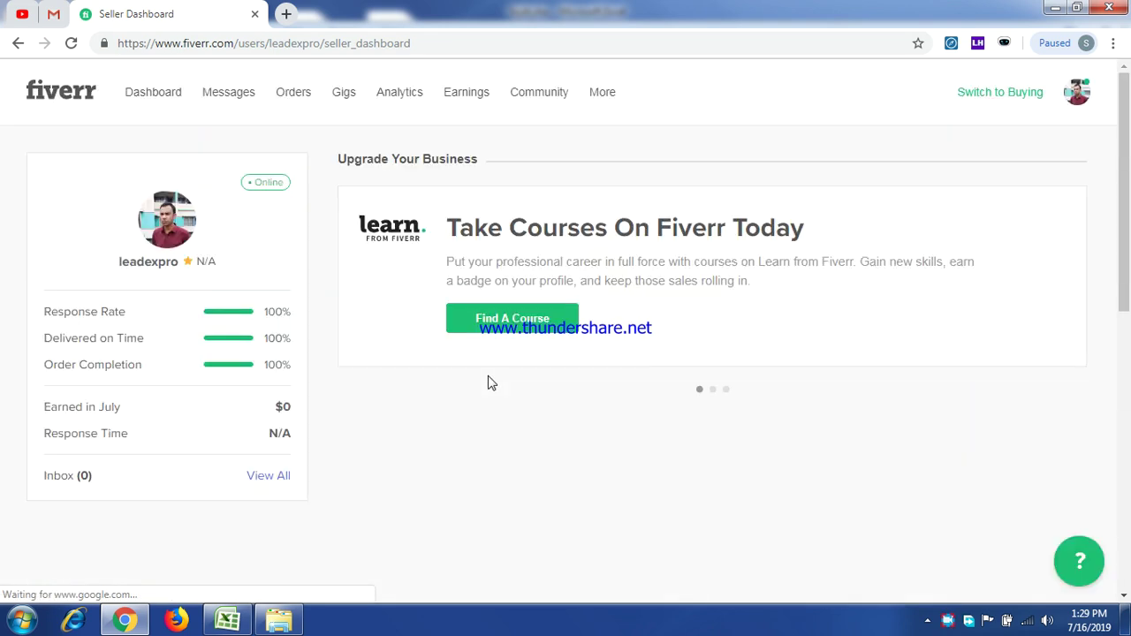
# Open the seller's own profile page from the dashboard and check the active gig's card
pyautogui.click(59, 94)
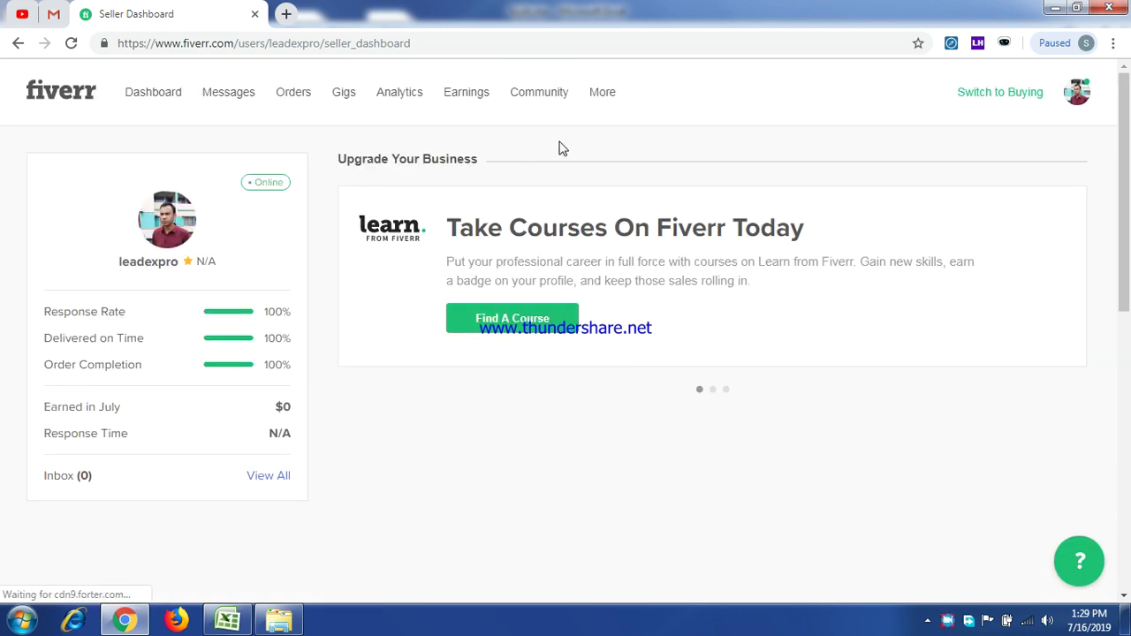
pyautogui.click(1078, 98)
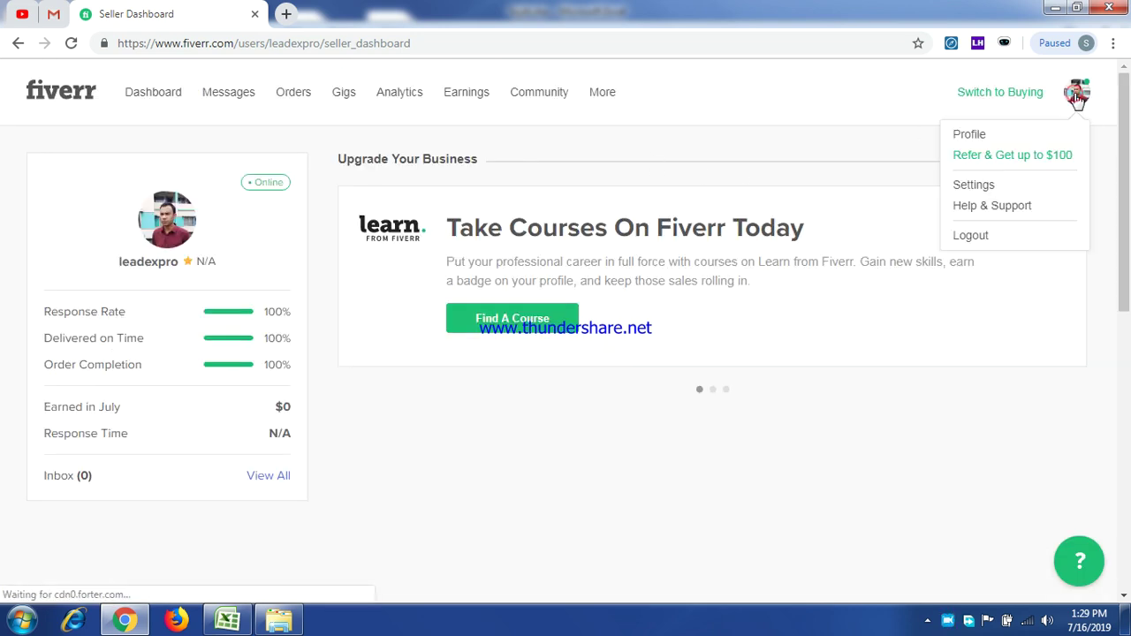
pyautogui.click(967, 139)
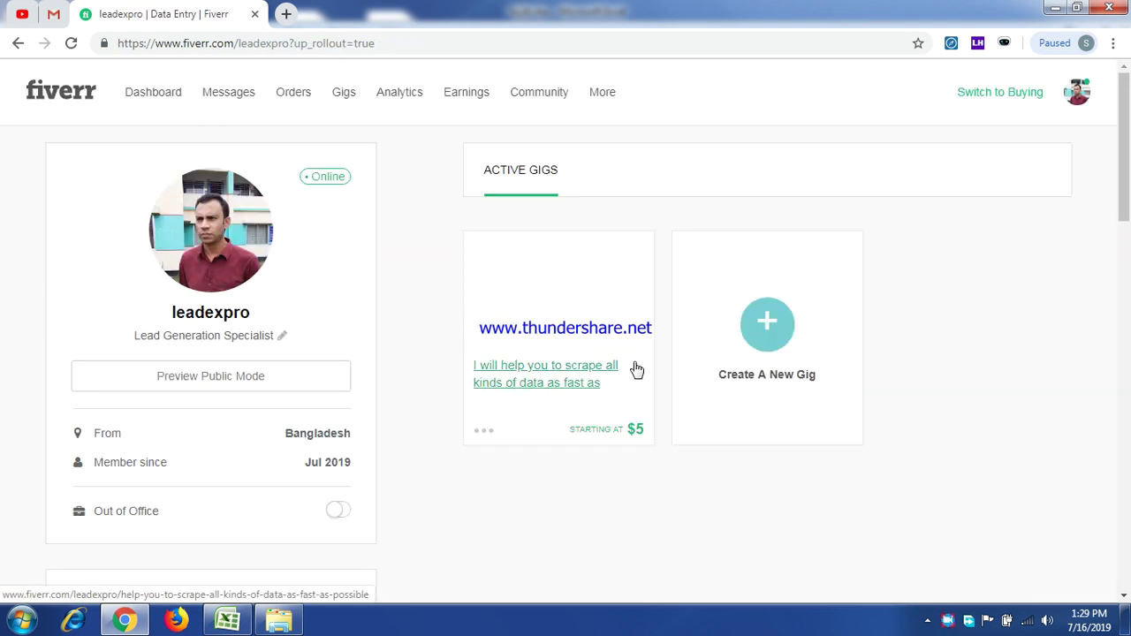
pyautogui.click(637, 369)
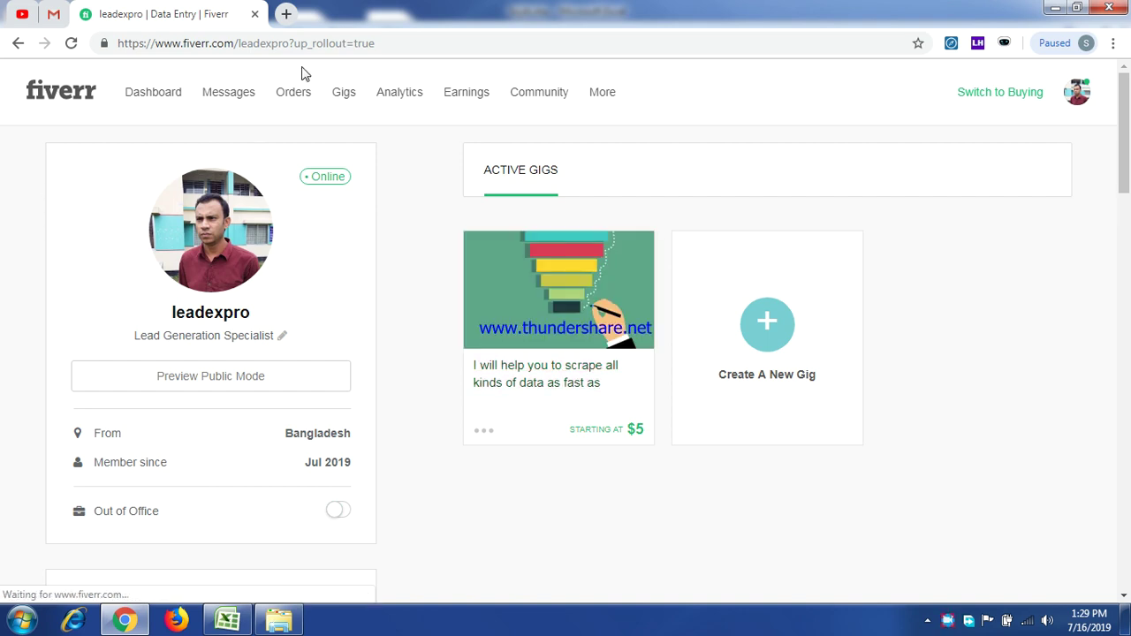
# Open the fiverr.com home page in a new browser tab
pyautogui.click(285, 13)
pyautogui.click(272, 41)
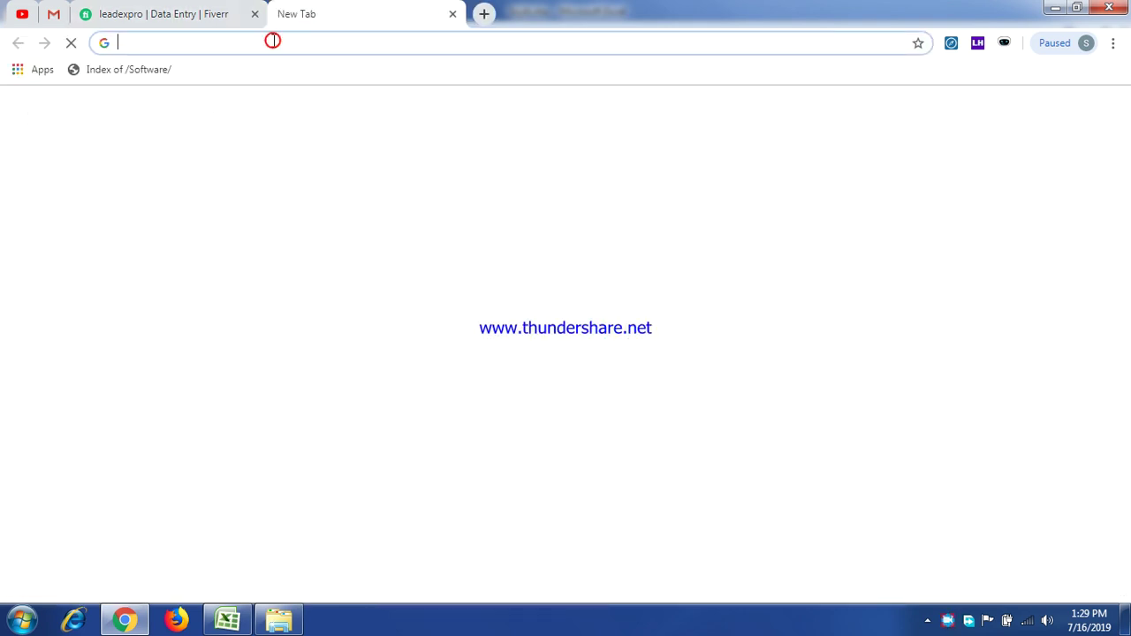
pyautogui.write('fiverr')
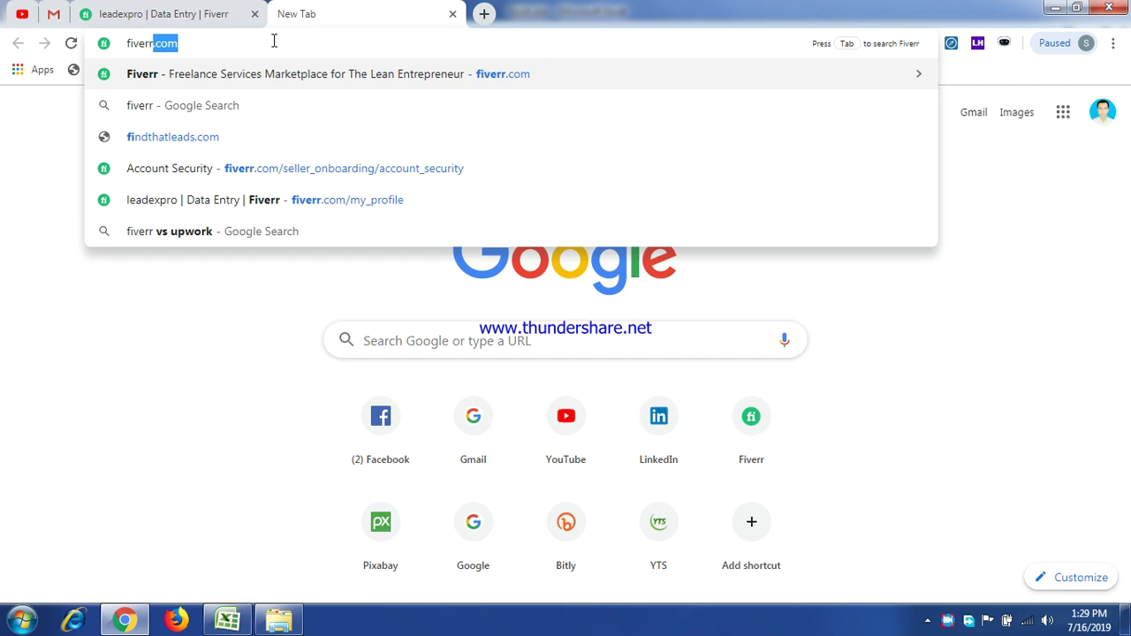
pyautogui.press('Return')
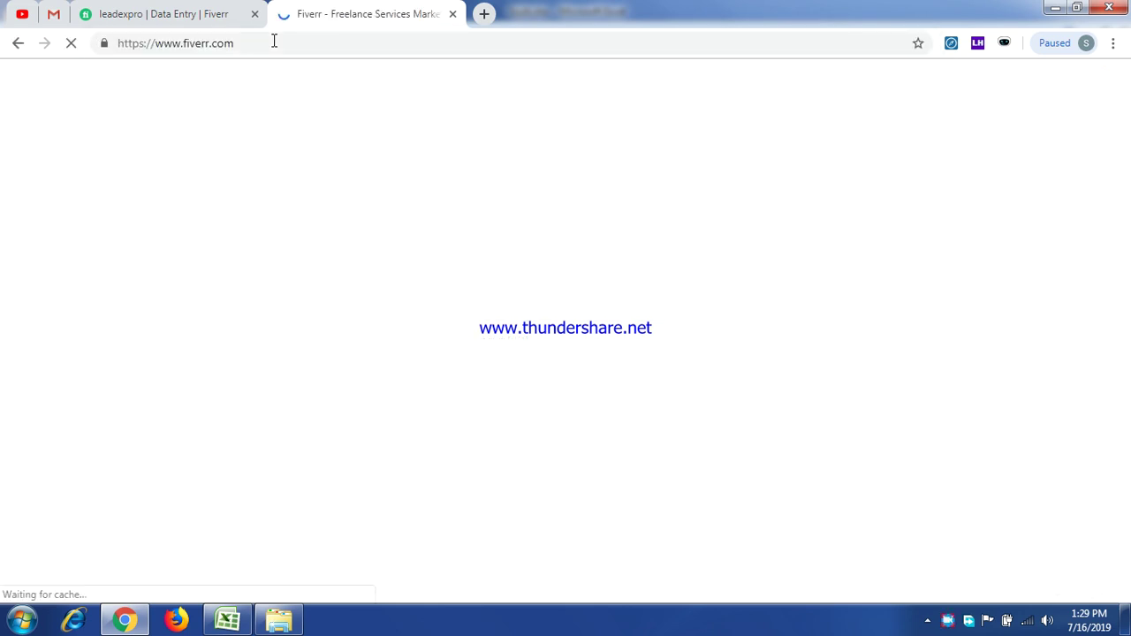
pyautogui.scroll(-3, 457, 303)
pyautogui.scroll(3, 457, 306)
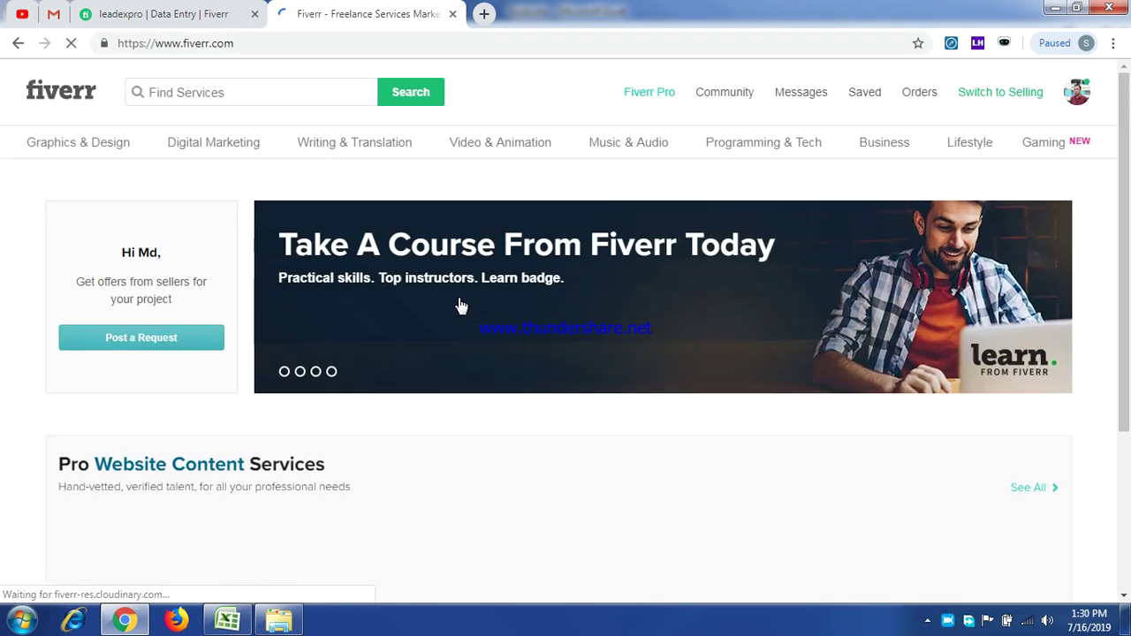
# Look through the service listings on the Fiverr home page, including the Editors' Picks
pyautogui.click(271, 97)
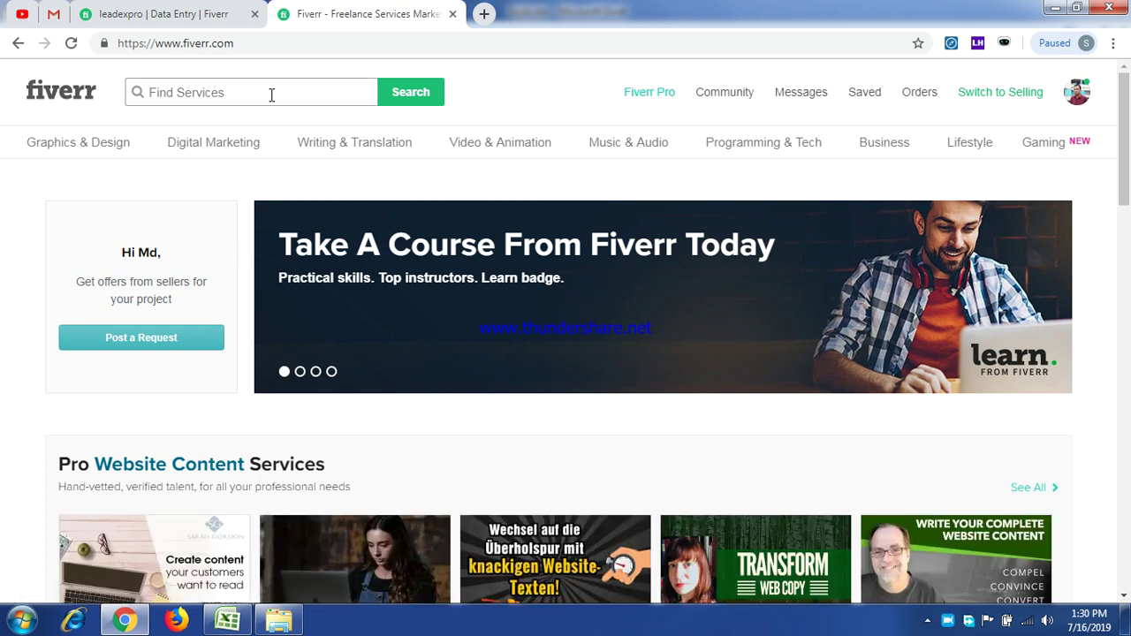
pyautogui.scroll(-4, 7, 256)
pyautogui.scroll(-4, 2, 260)
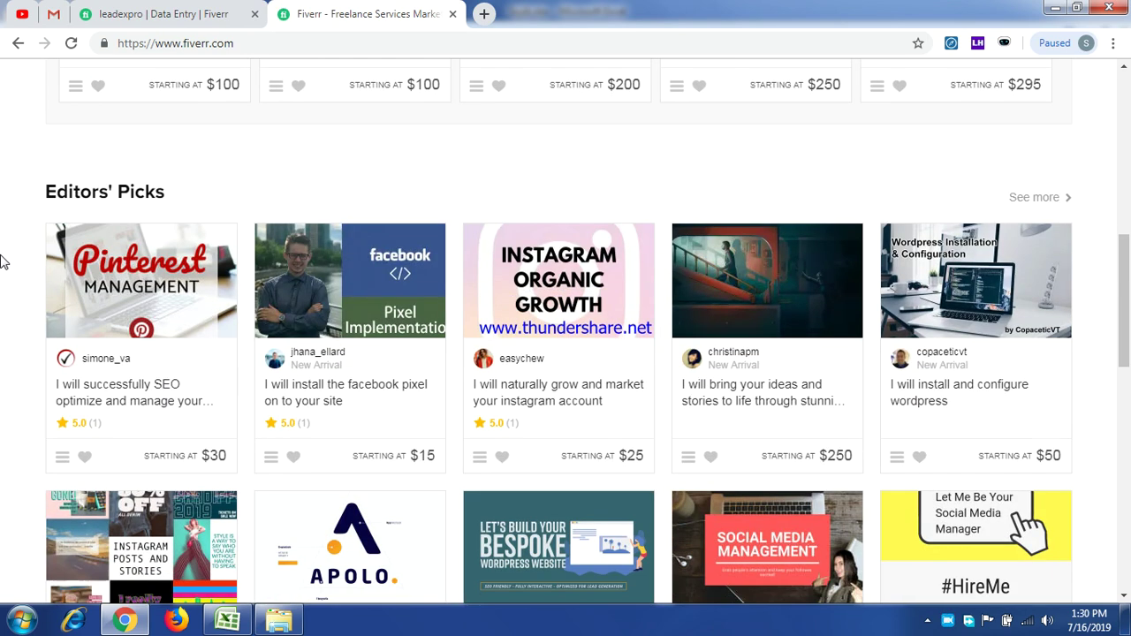
pyautogui.scroll(-8, 3, 261)
pyautogui.scroll(6, 2, 261)
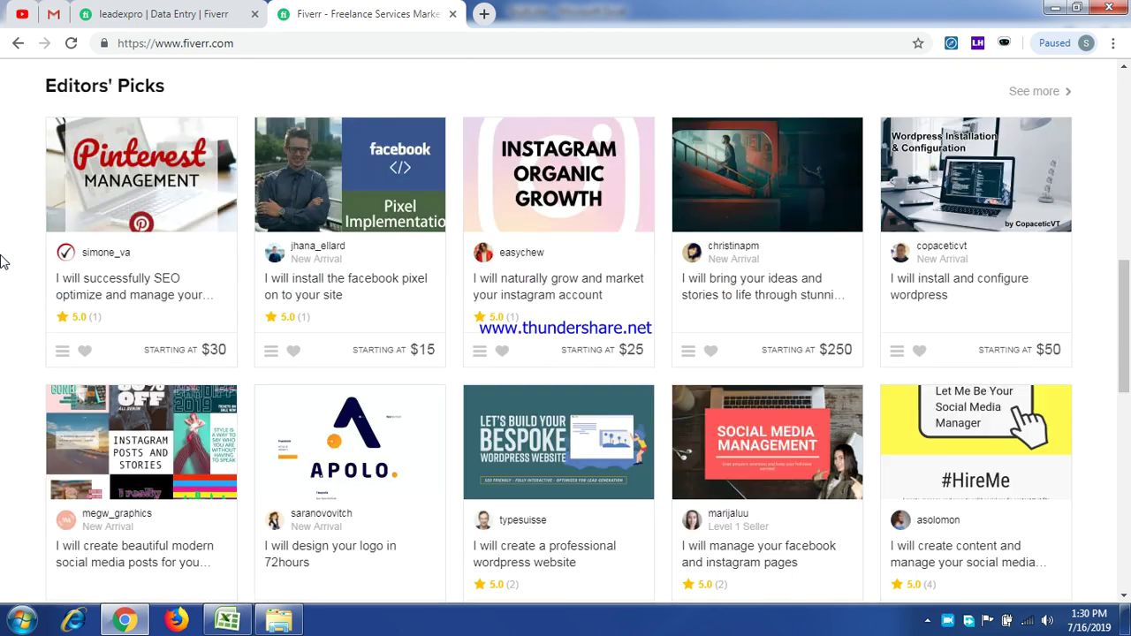
# Search the Fiverr services for "data entry" using the matching suggestion
pyautogui.scroll(8, 3, 261)
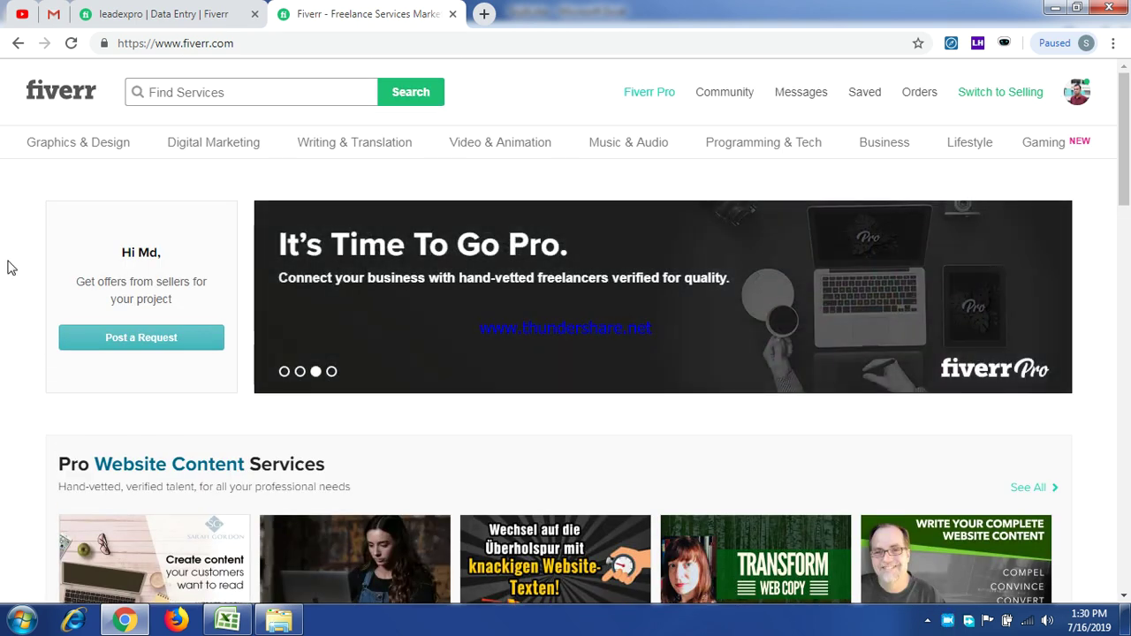
pyautogui.click(263, 103)
pyautogui.write('data entry')
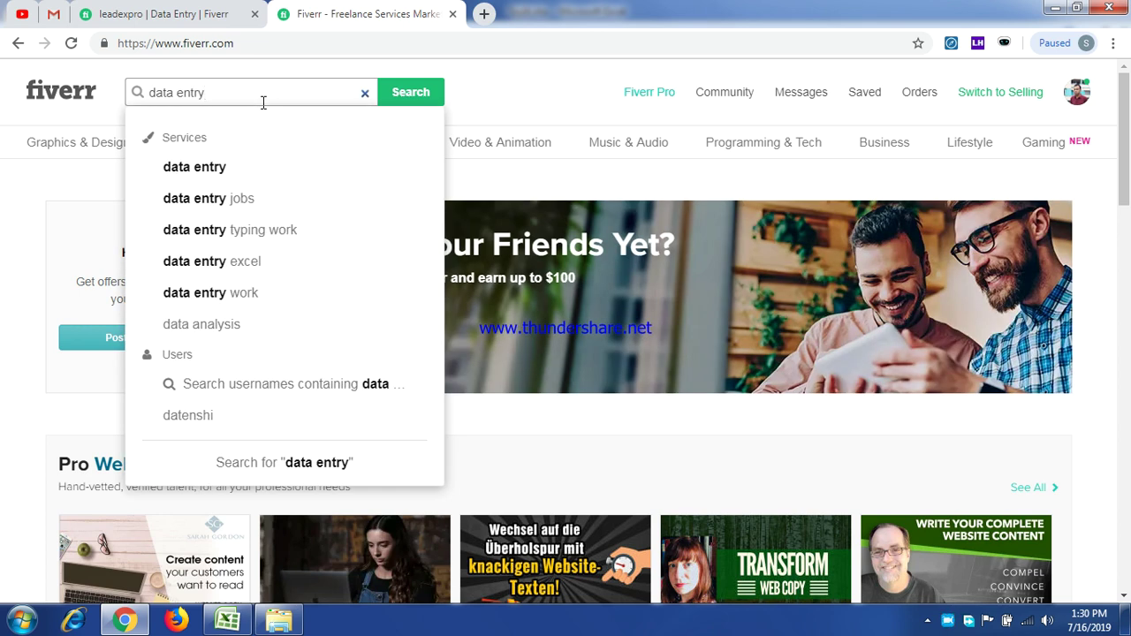
pyautogui.click(211, 167)
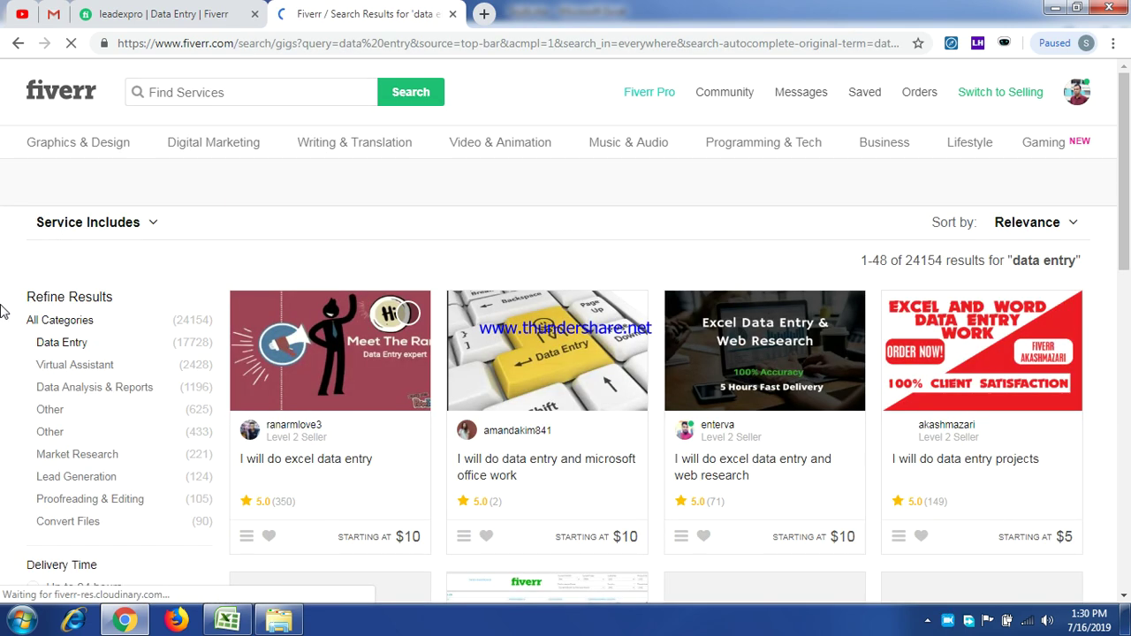
# Browse the data entry results and open the gig "I Will Do Data Entry, Web Search, Typing As A Virtual Assistant"
pyautogui.scroll(-8, 737, 412)
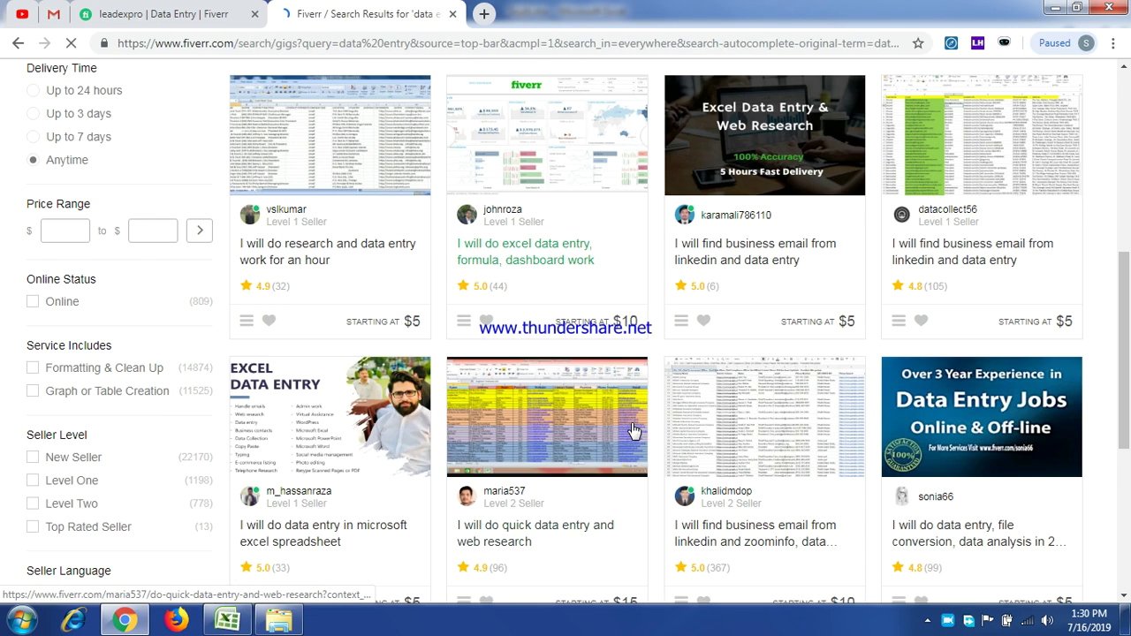
pyautogui.scroll(-2, 634, 431)
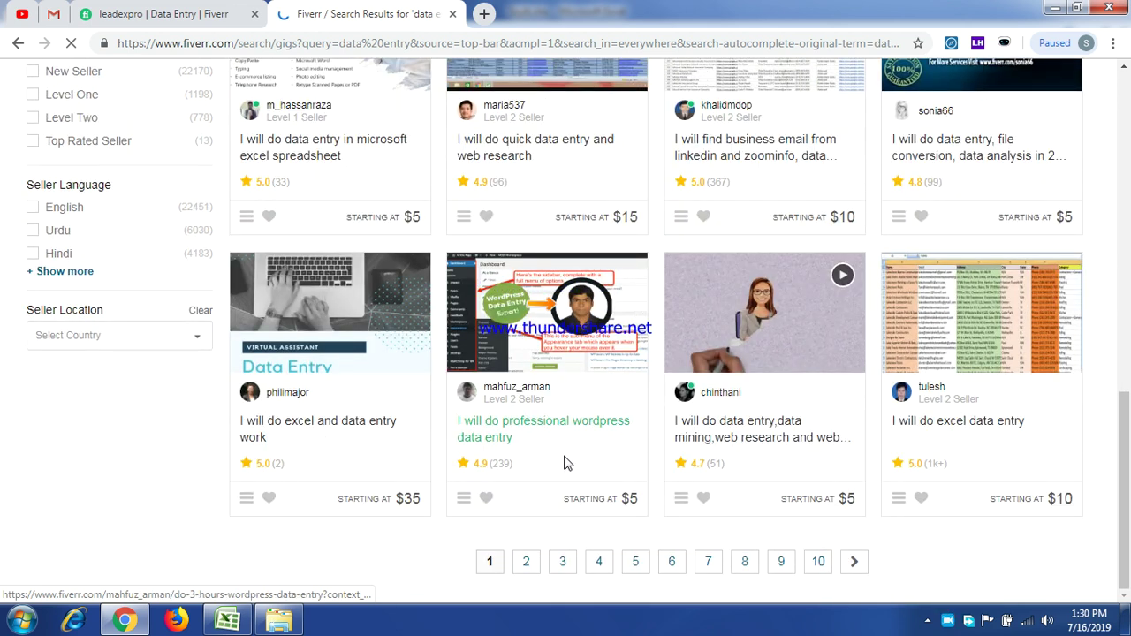
pyautogui.click(528, 563)
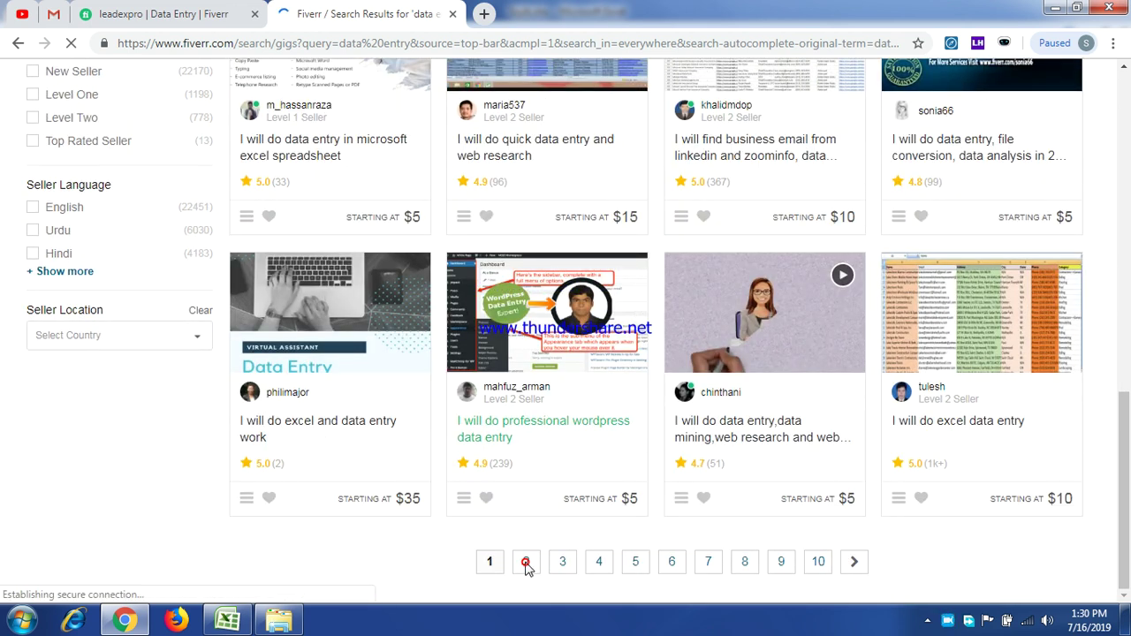
pyautogui.click(526, 569)
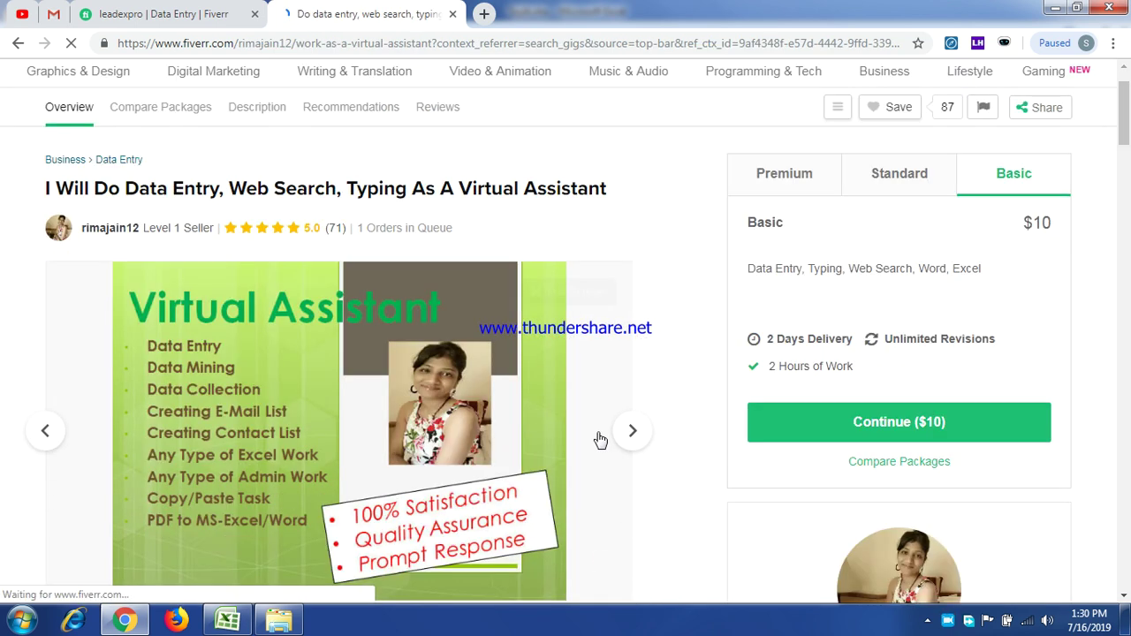
# Look over the virtual assistant gig's overview, including its gallery images and basic package
pyautogui.scroll(-8, 598, 437)
pyautogui.scroll(8, 598, 436)
pyautogui.scroll(-1, 599, 437)
pyautogui.scroll(-2, 598, 439)
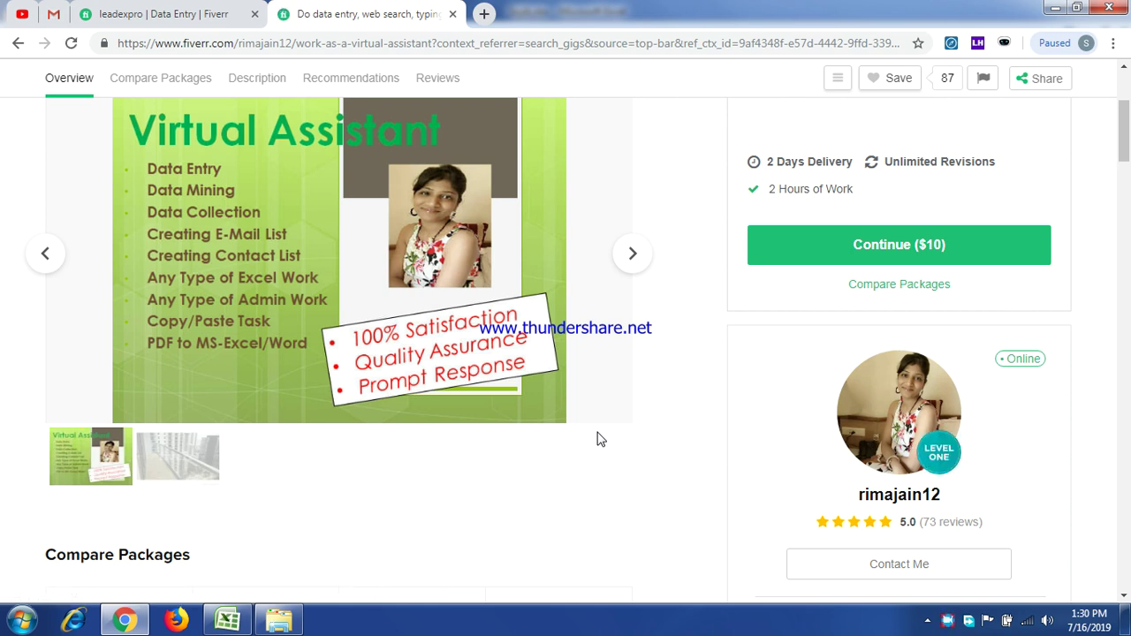
pyautogui.scroll(3, 597, 439)
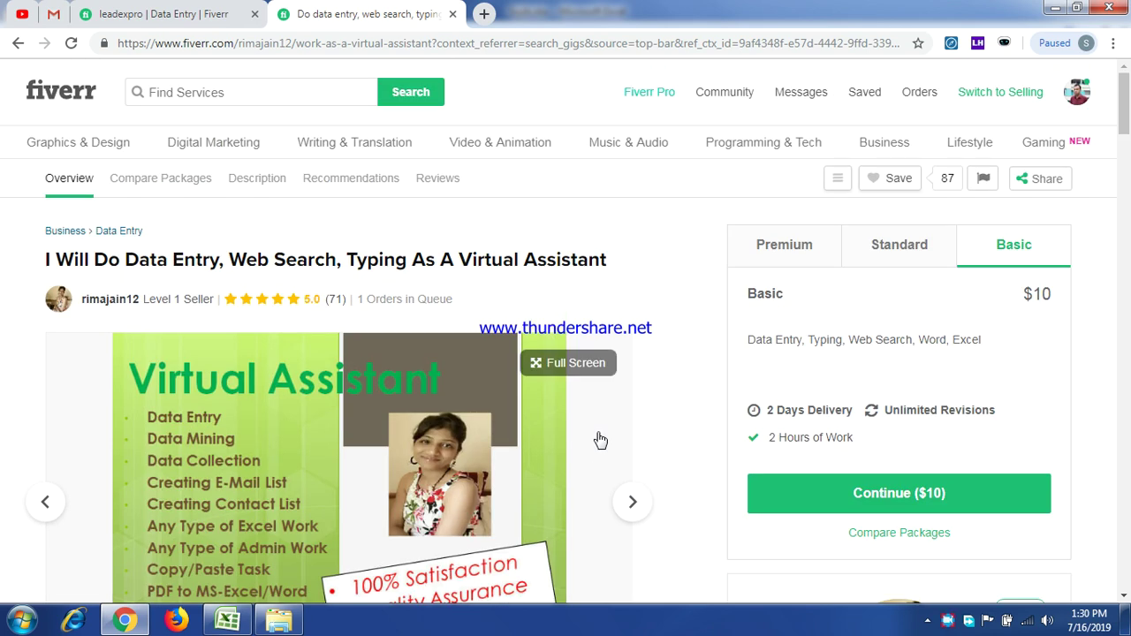
# Display the account menu options, check the seller's profile details on the gig page, and close the menu
pyautogui.click(1079, 104)
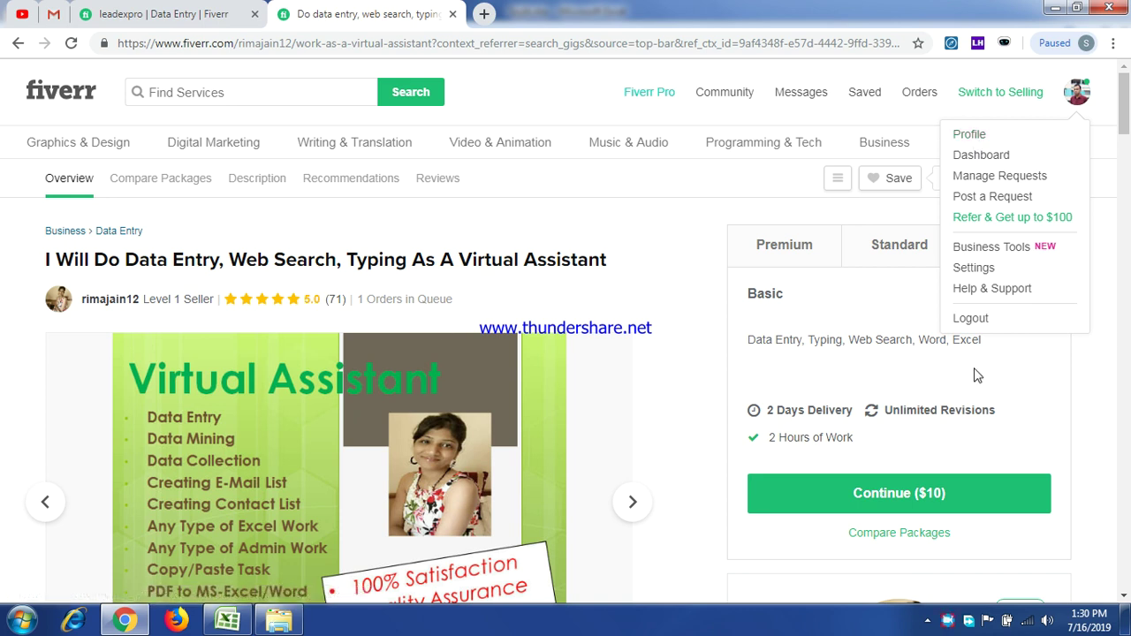
pyautogui.scroll(-3, 1060, 420)
pyautogui.scroll(-2, 1061, 420)
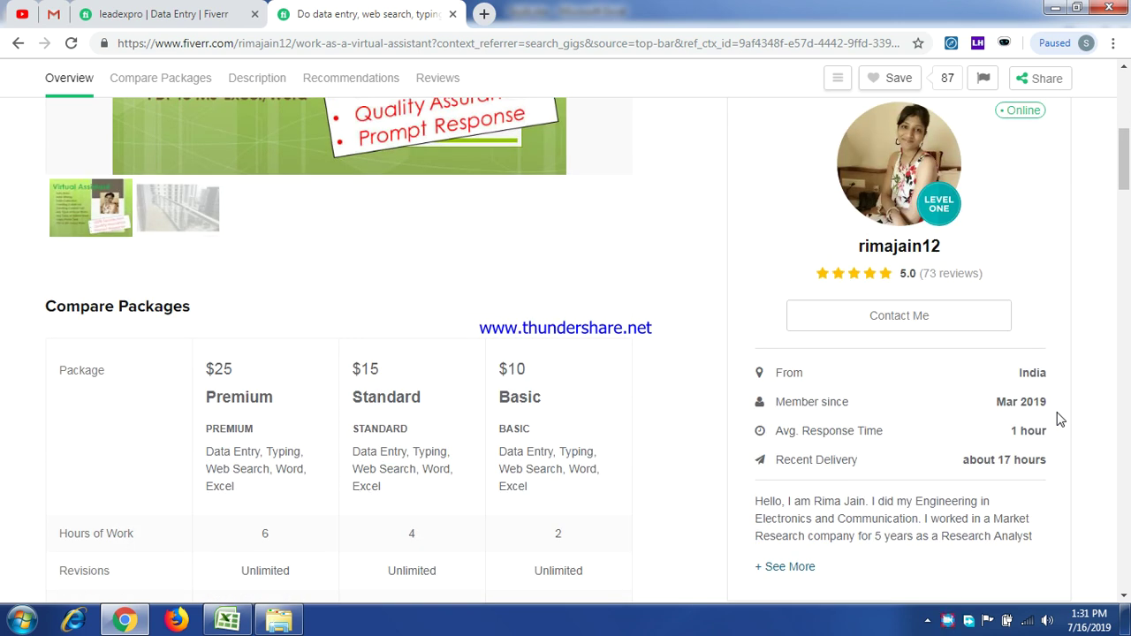
pyautogui.scroll(2, 1061, 420)
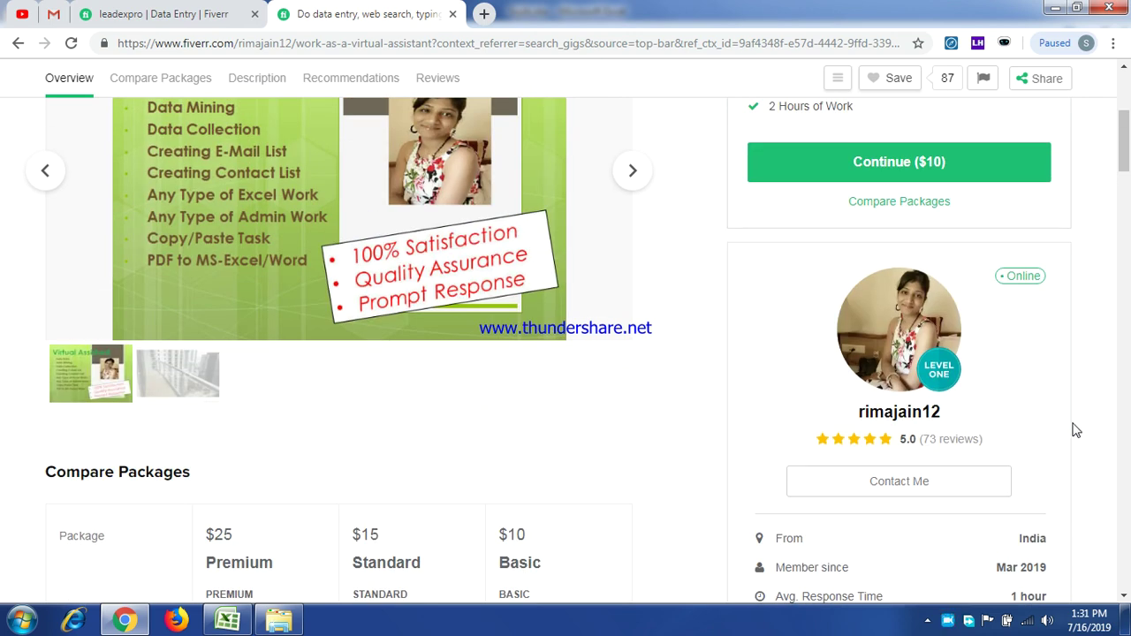
pyautogui.scroll(2, 7, 276)
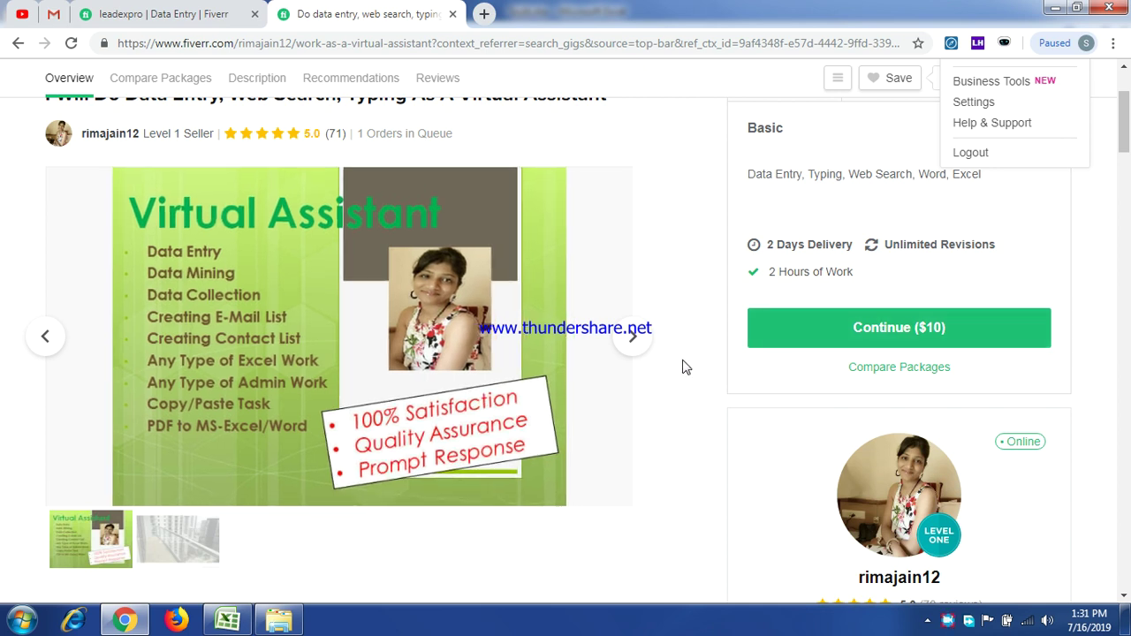
pyautogui.scroll(2, 682, 367)
pyautogui.click(674, 226)
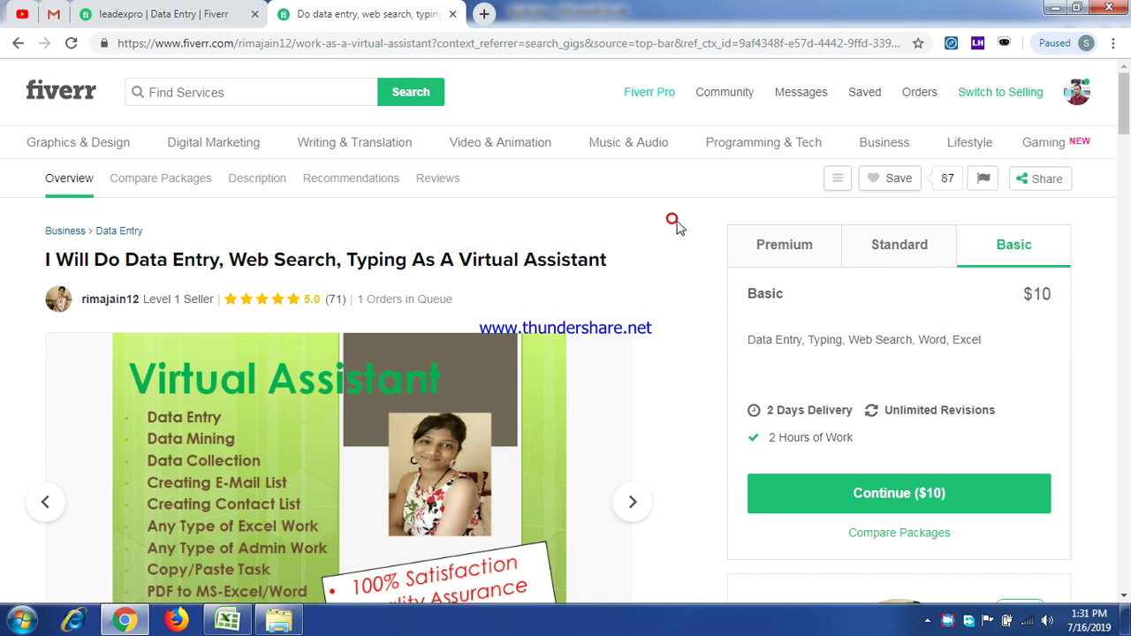
# View the gig's Premium, Standard and Basic packages in turn to compare price, delivery time and hours of work
pyautogui.click(914, 255)
pyautogui.click(773, 247)
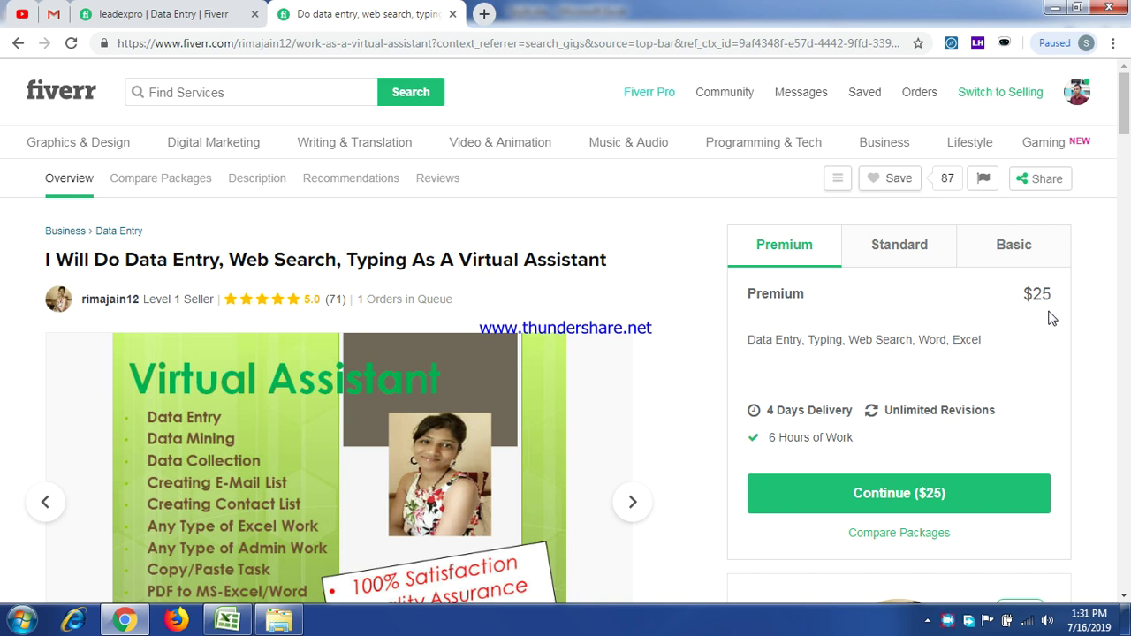
pyautogui.scroll(-3, 904, 333)
pyautogui.scroll(3, 902, 281)
pyautogui.click(893, 253)
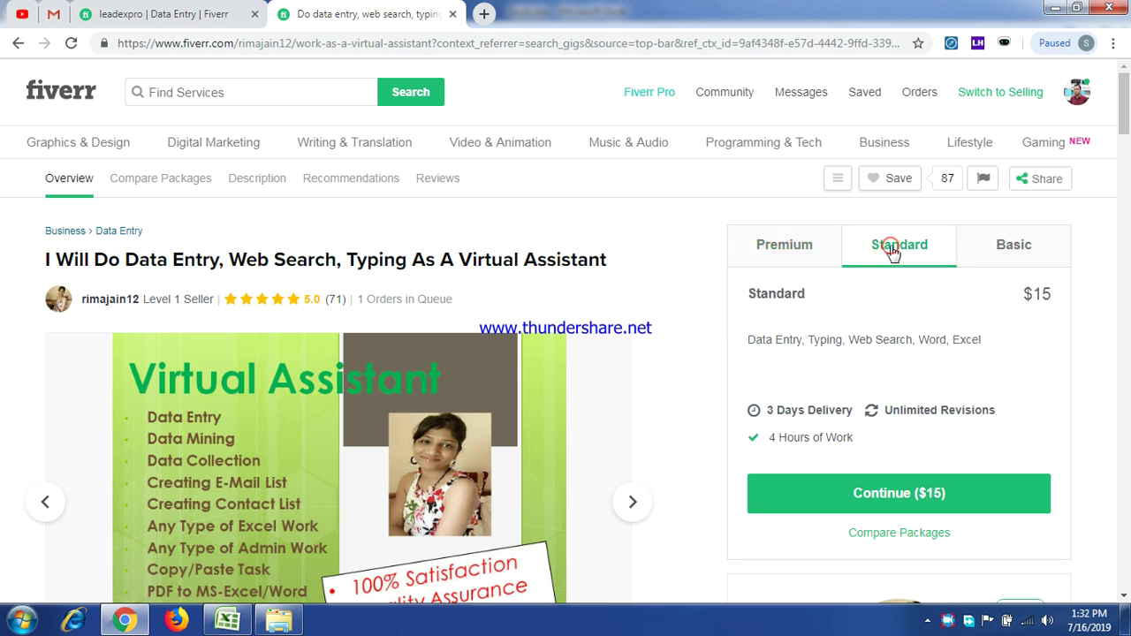
pyautogui.click(1007, 252)
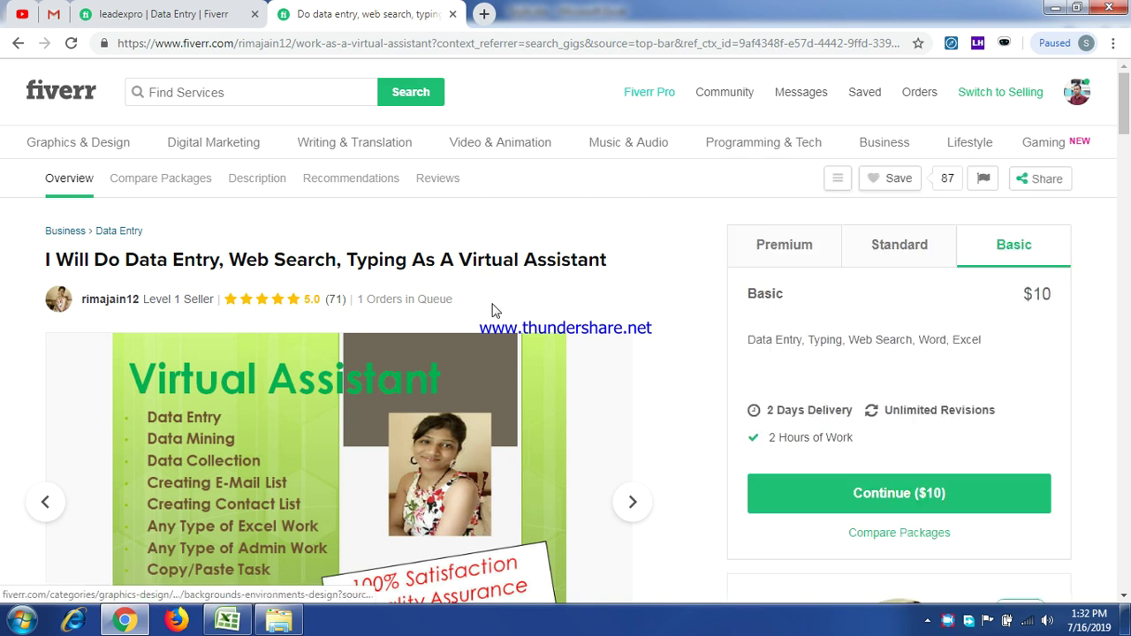
# Check the seller's rating and member information, and view the Standard package again
pyautogui.moveTo(565, 358)
pyautogui.scroll(-4, 662, 377)
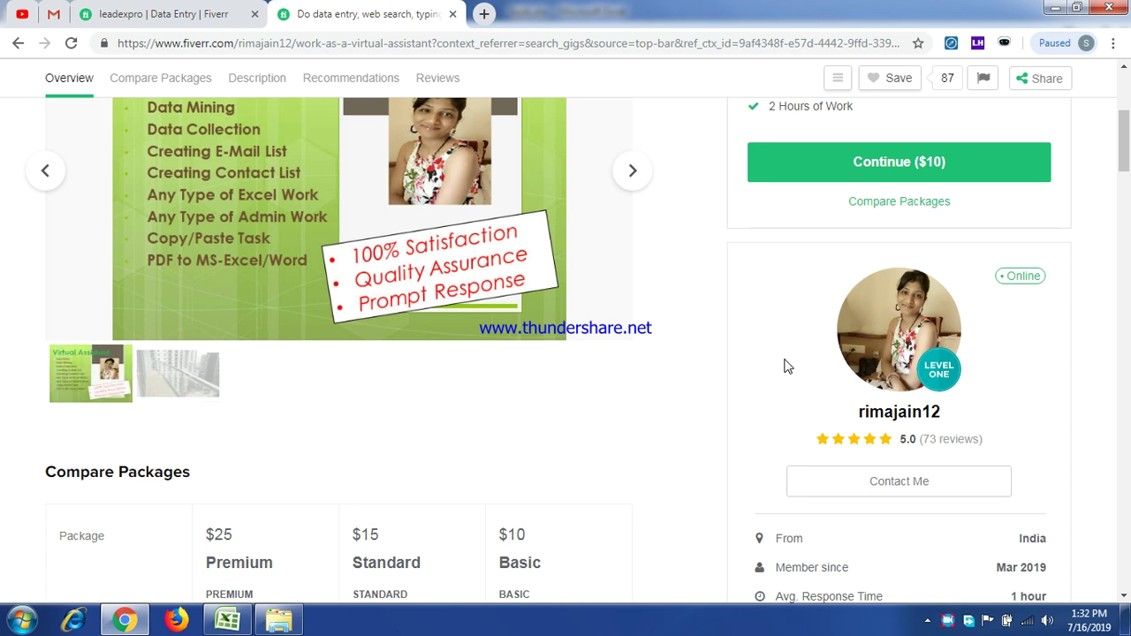
pyautogui.scroll(-2, 788, 366)
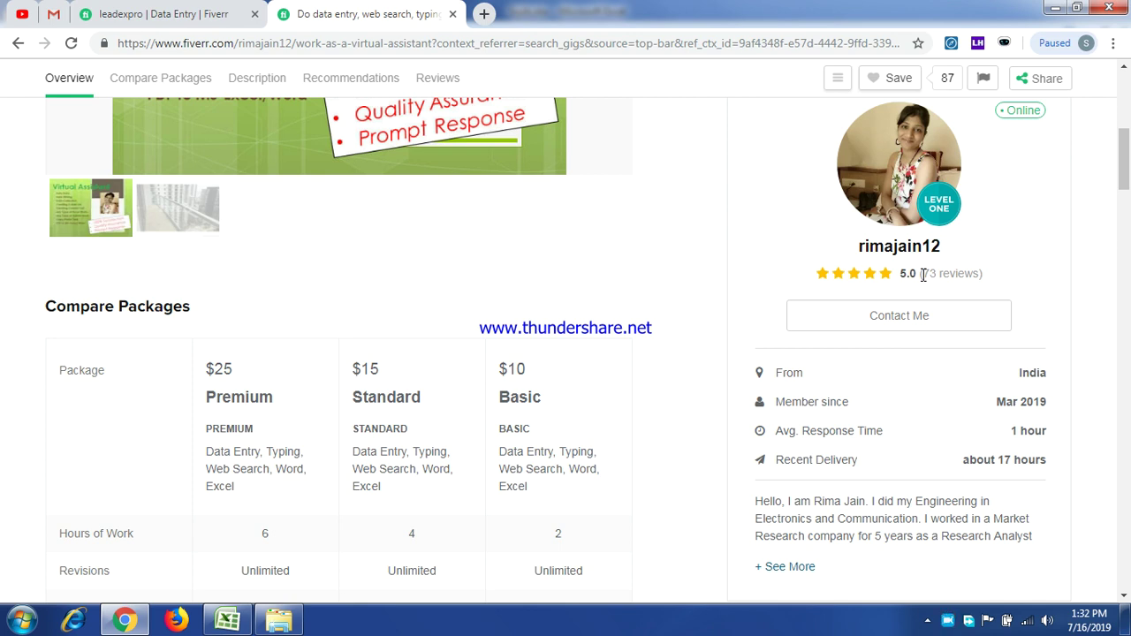
pyautogui.scroll(5, 924, 274)
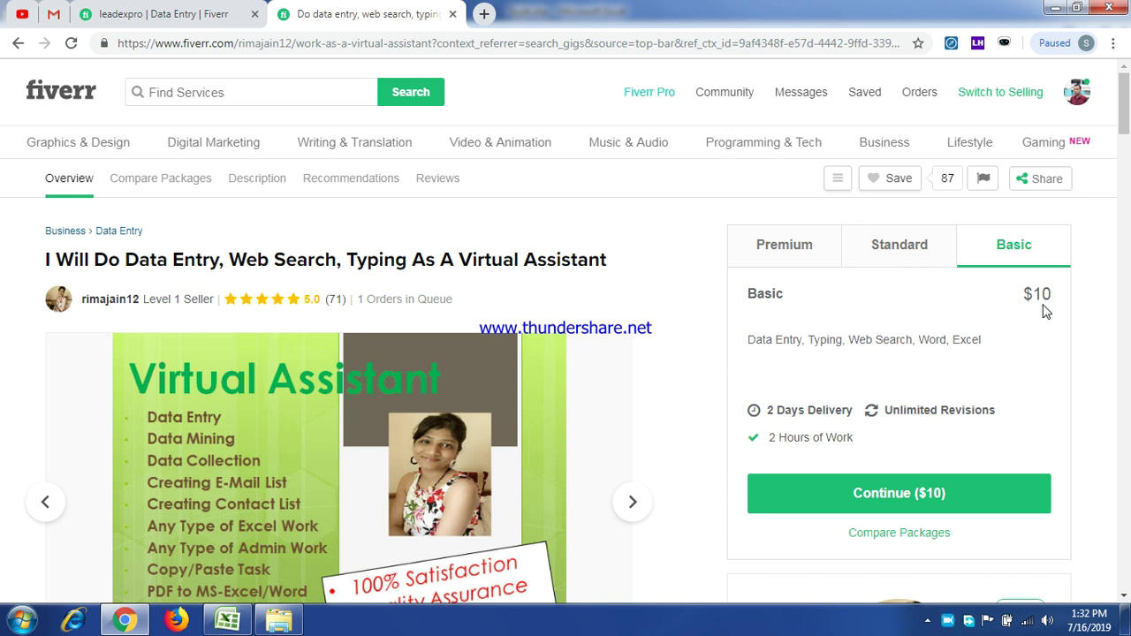
pyautogui.click(889, 247)
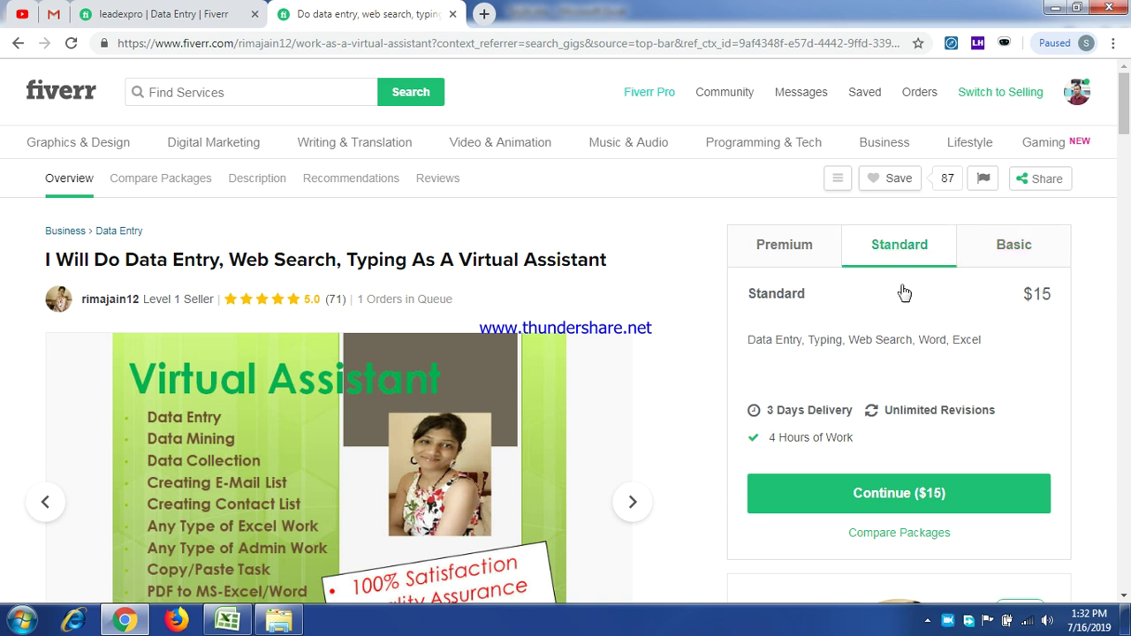
# Examine the gig's package comparison table and read the About This Gig description with its list of services
pyautogui.scroll(-9, 113, 392)
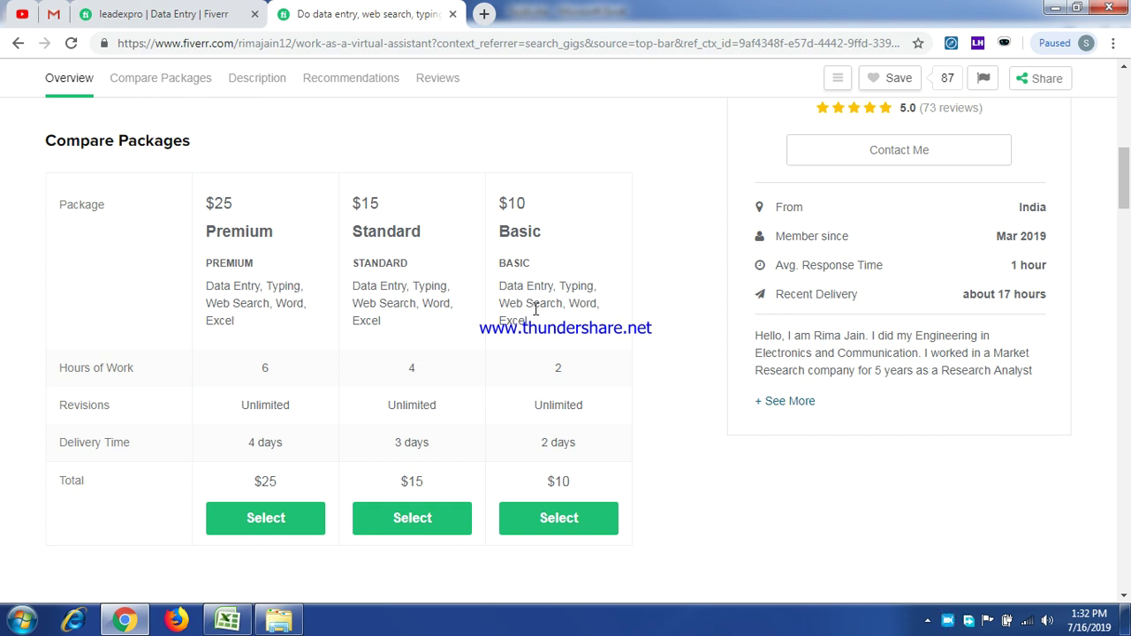
pyautogui.scroll(-4, 534, 309)
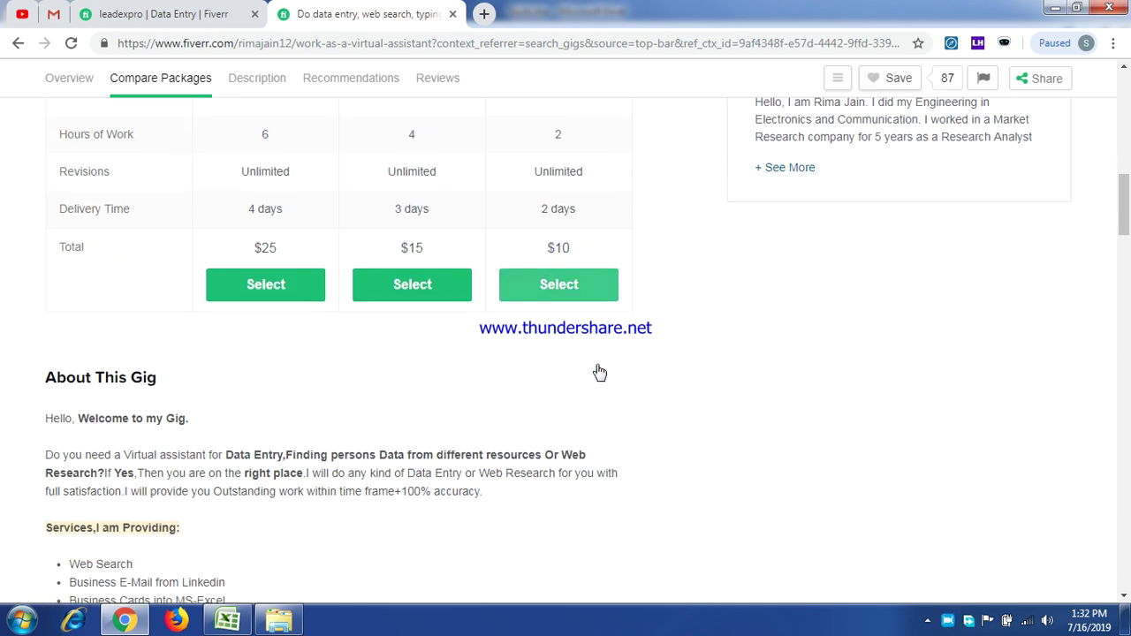
pyautogui.scroll(-2, 368, 364)
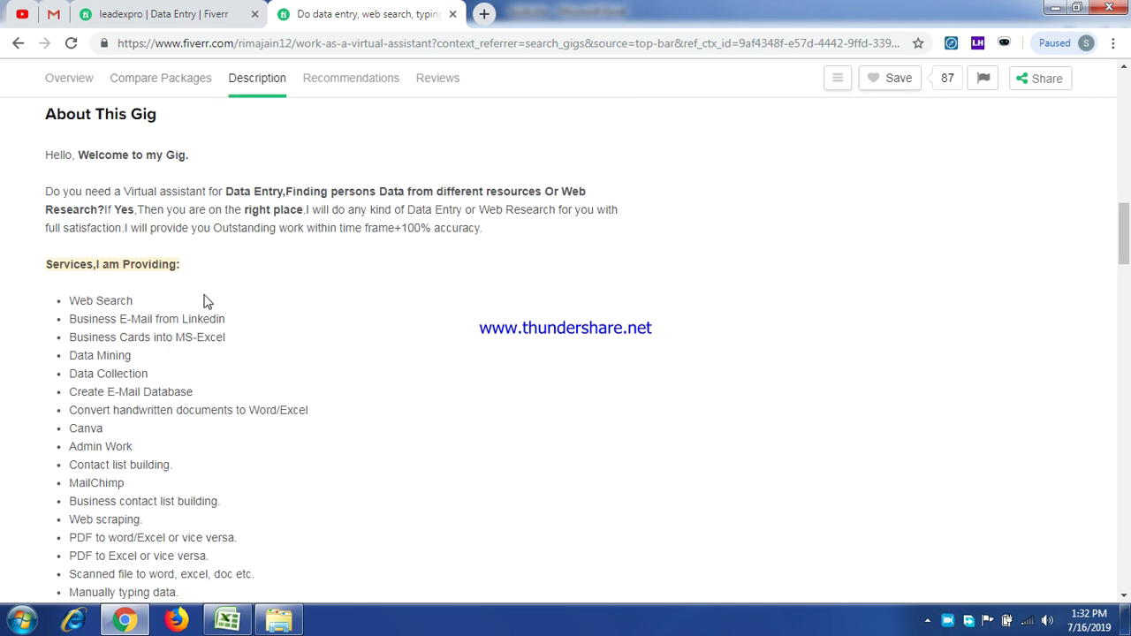
pyautogui.scroll(-2, 205, 299)
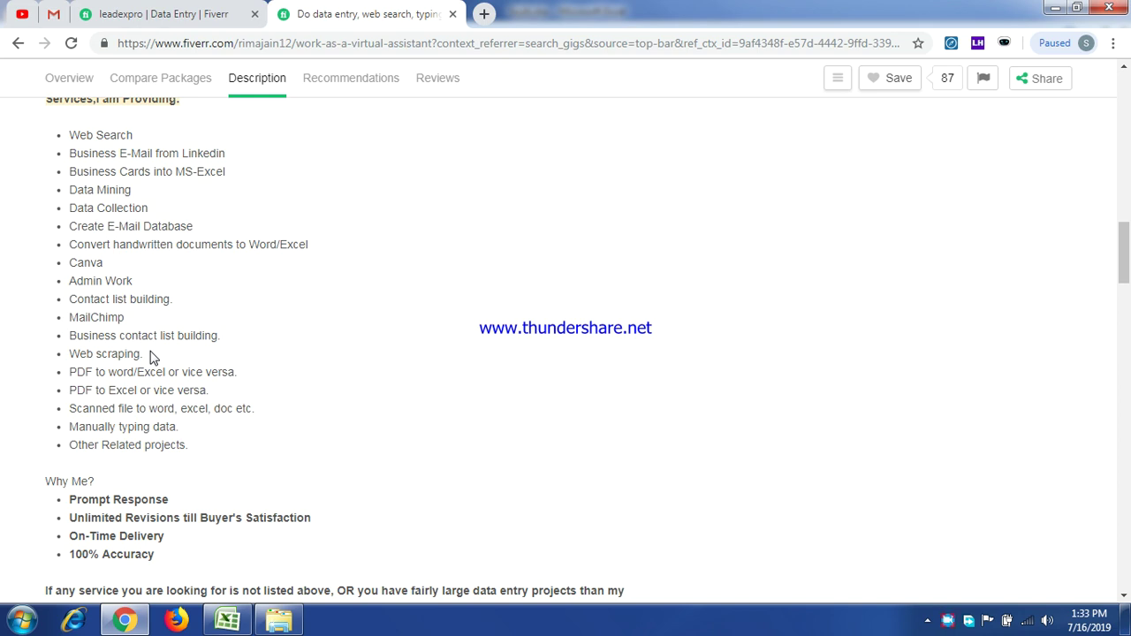
# Copy the gig description's list of services, from "Web Search" through "Other Related projects."
pyautogui.scroll(1, 149, 356)
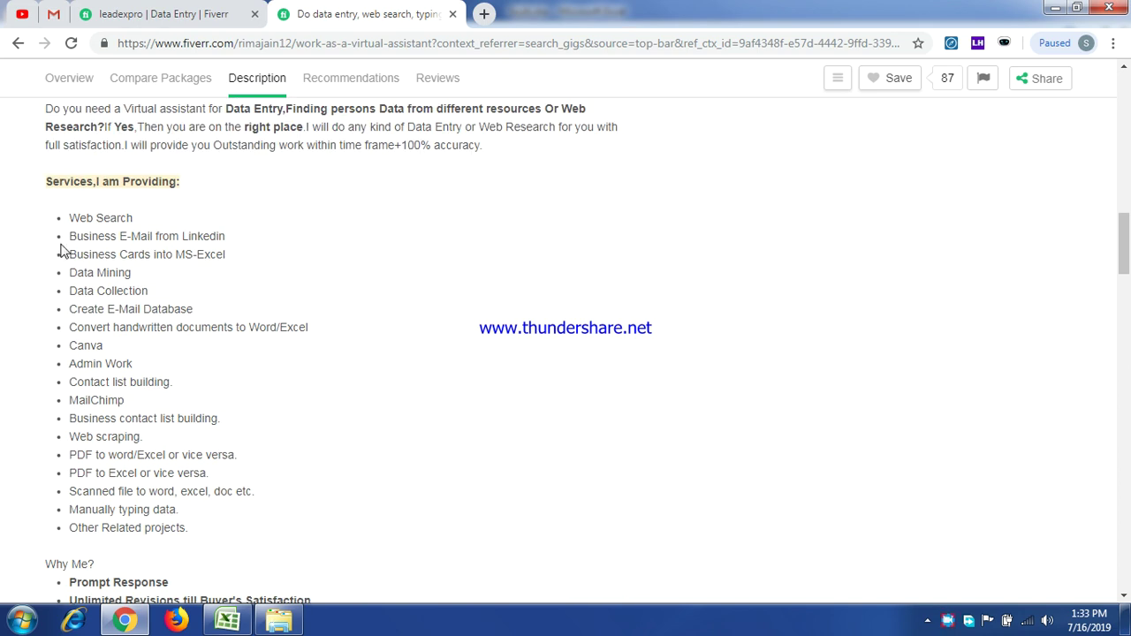
pyautogui.moveTo(71, 217); pyautogui.dragTo(228, 550)
pyautogui.hotkey('ctrl', 'c')
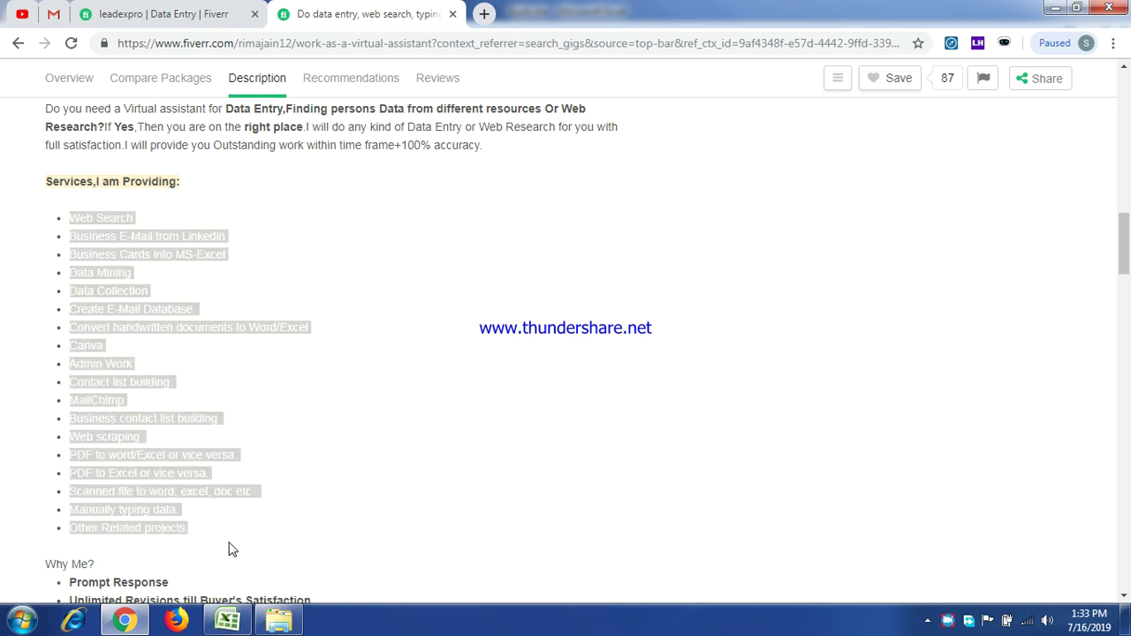
# Minimize the open windows and create a new Microsoft Office Word document on the desktop with its default name
pyautogui.click(1056, 8)
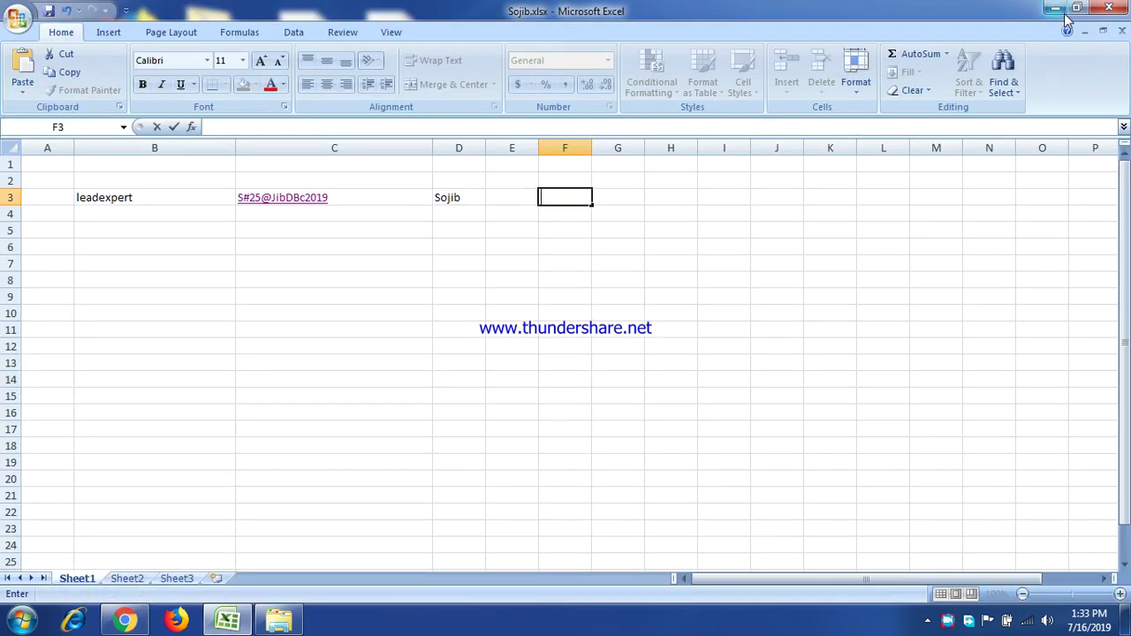
pyautogui.click(1050, 10)
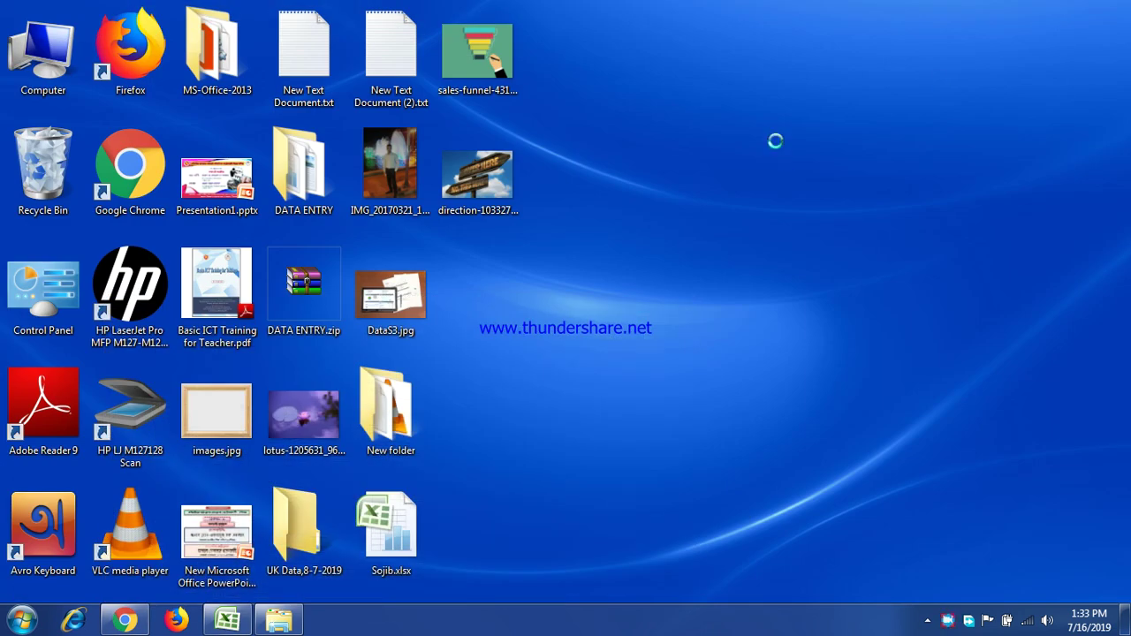
pyautogui.rightClick(775, 142)
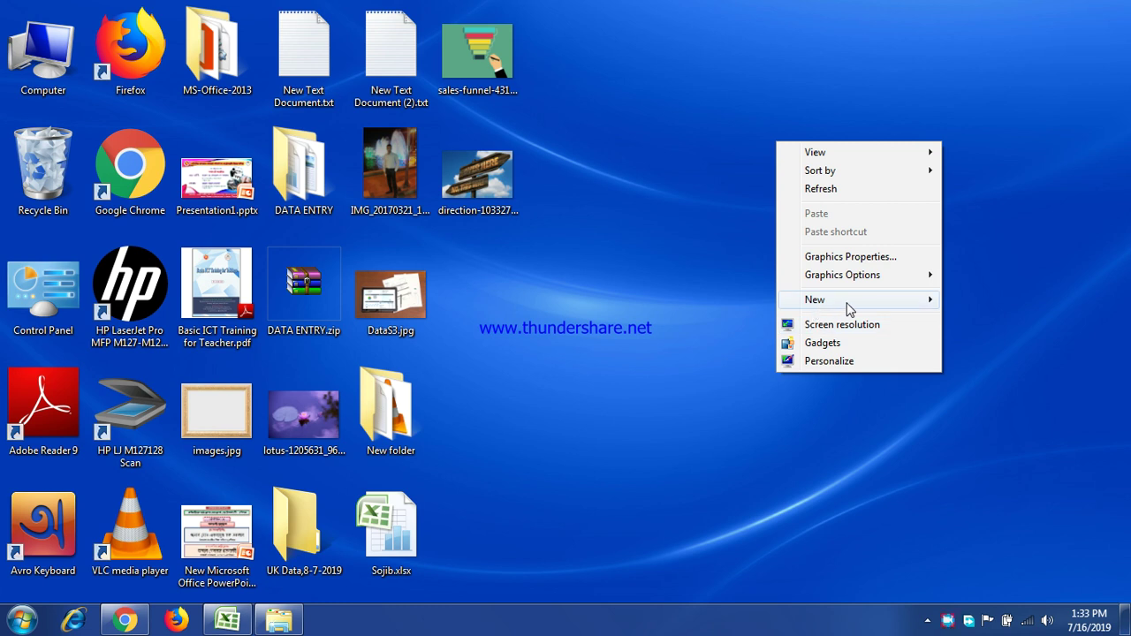
pyautogui.moveTo(862, 301)
pyautogui.click(624, 400)
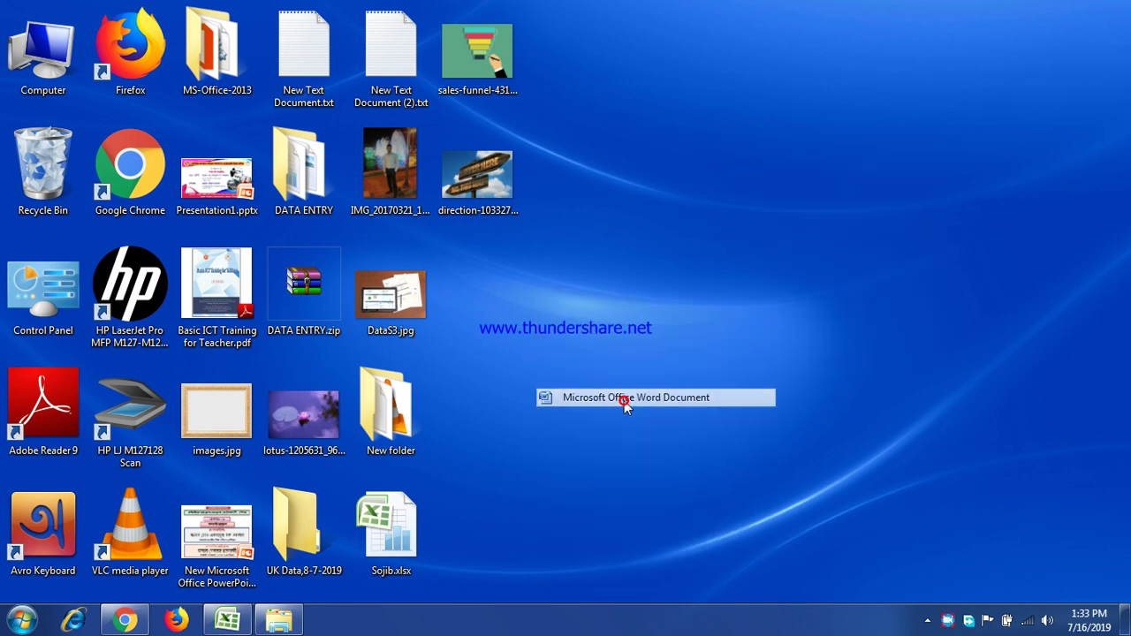
pyautogui.press('Return')
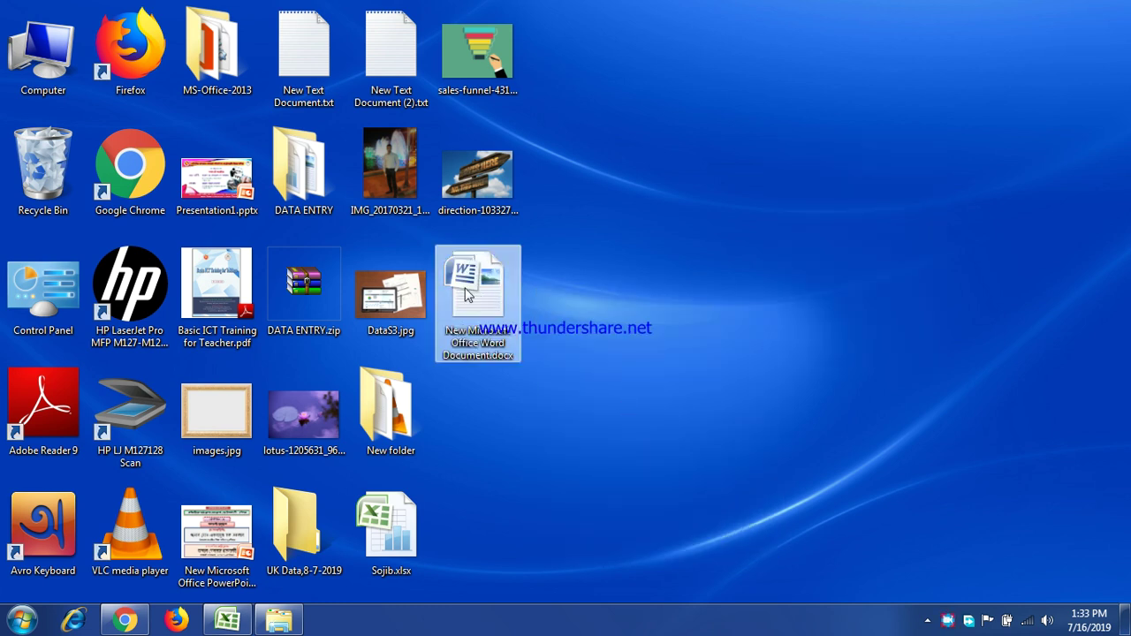
# Open the new document in Word, paste the copied services list, and delete the "Convert handwritten documents to Word/Excel" item
pyautogui.doubleClick(466, 294)
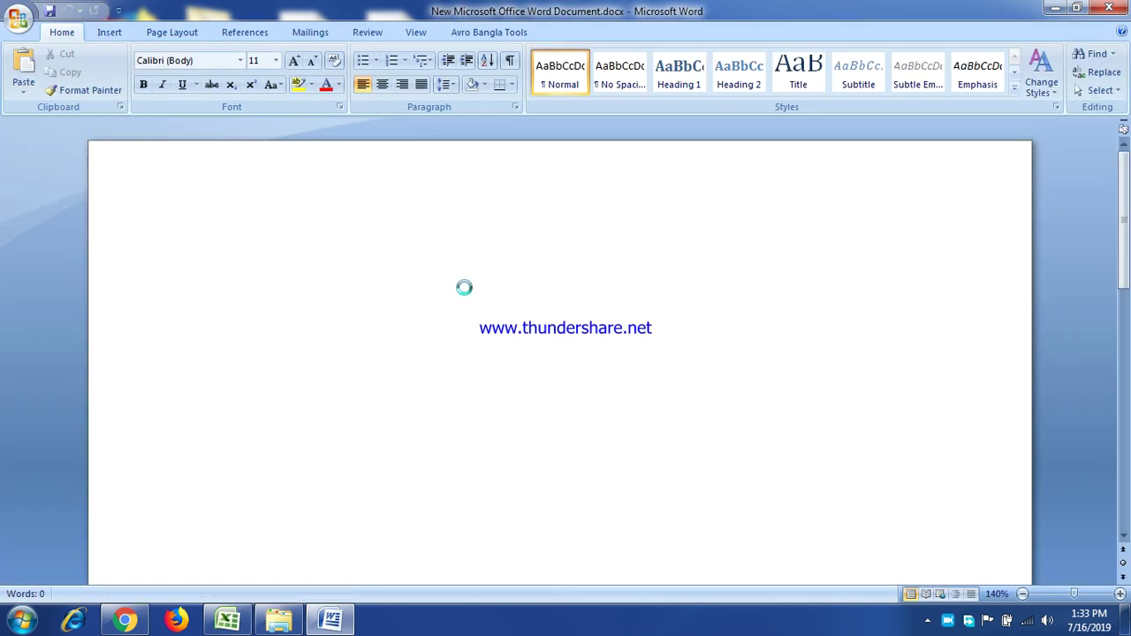
pyautogui.hotkey('ctrl', 'v')
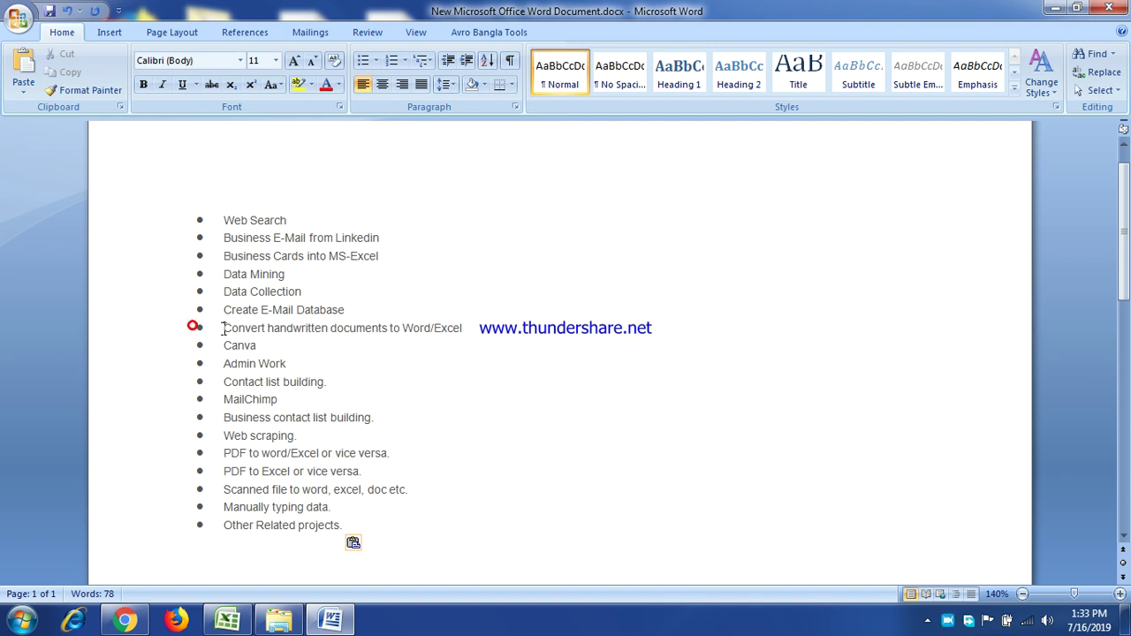
pyautogui.moveTo(192, 326); pyautogui.dragTo(487, 328)
pyautogui.press('Delete')
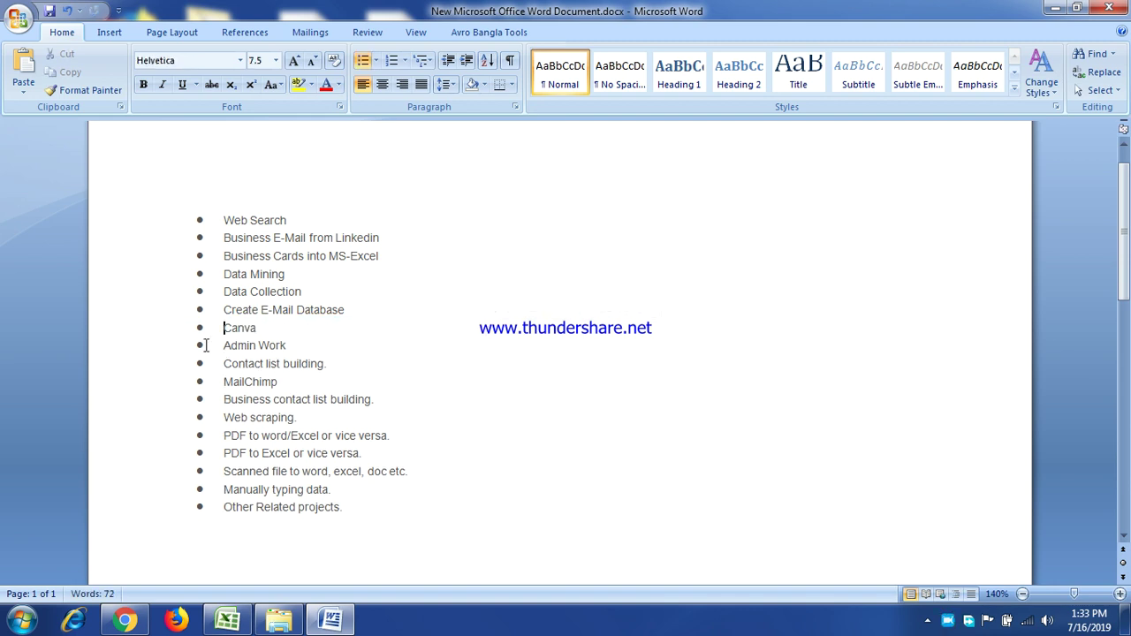
# Delete the "Canva", "Admin Work" and "MailChimp" items from the services list
pyautogui.click(199, 327)
pyautogui.click(389, 346)
pyautogui.moveTo(225, 327); pyautogui.dragTo(345, 324)
pyautogui.press('Delete')
pyautogui.press('Delete')
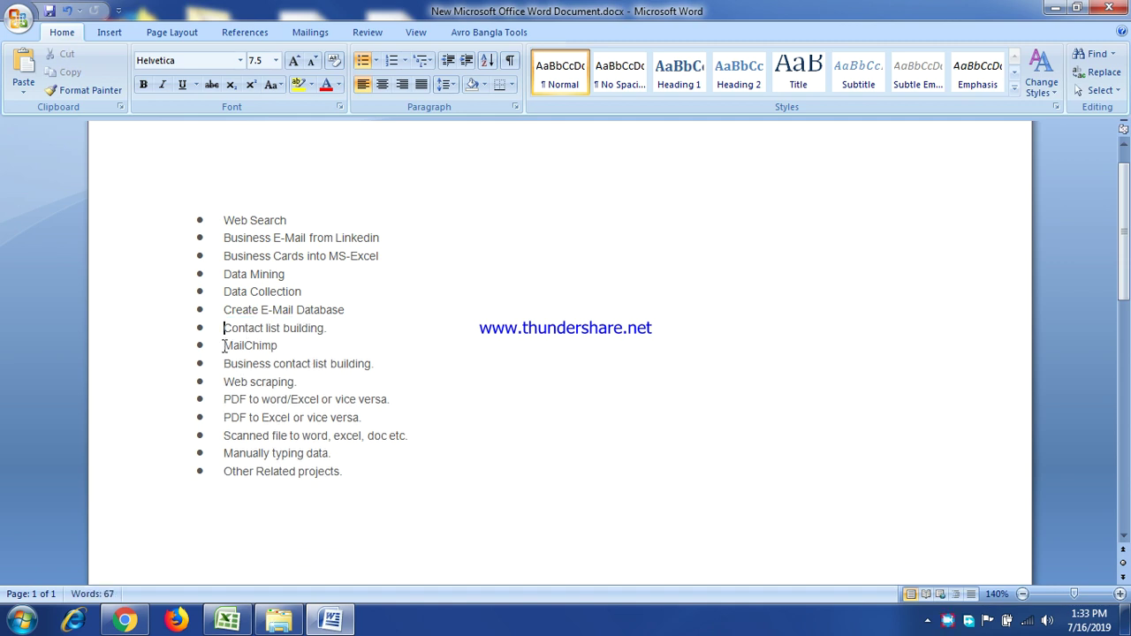
pyautogui.moveTo(223, 345); pyautogui.dragTo(283, 346)
pyautogui.press('Delete')
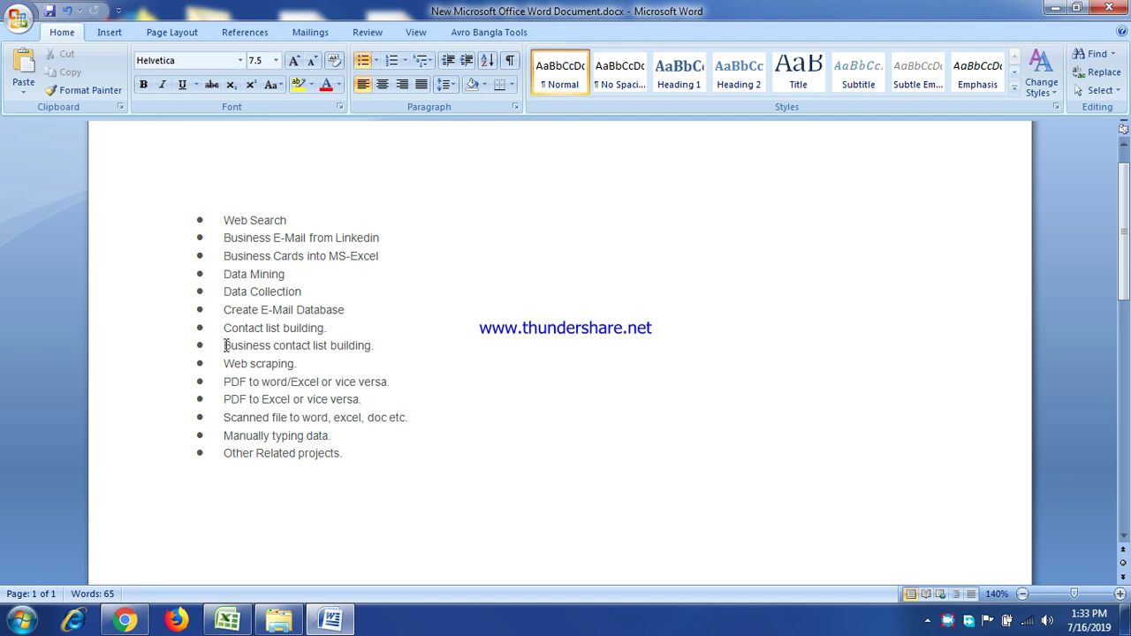
# Delete the two PDF conversion items and the text of the "Scanned file to word, excel, doc etc." item from the services list
pyautogui.moveTo(226, 379); pyautogui.dragTo(390, 382)
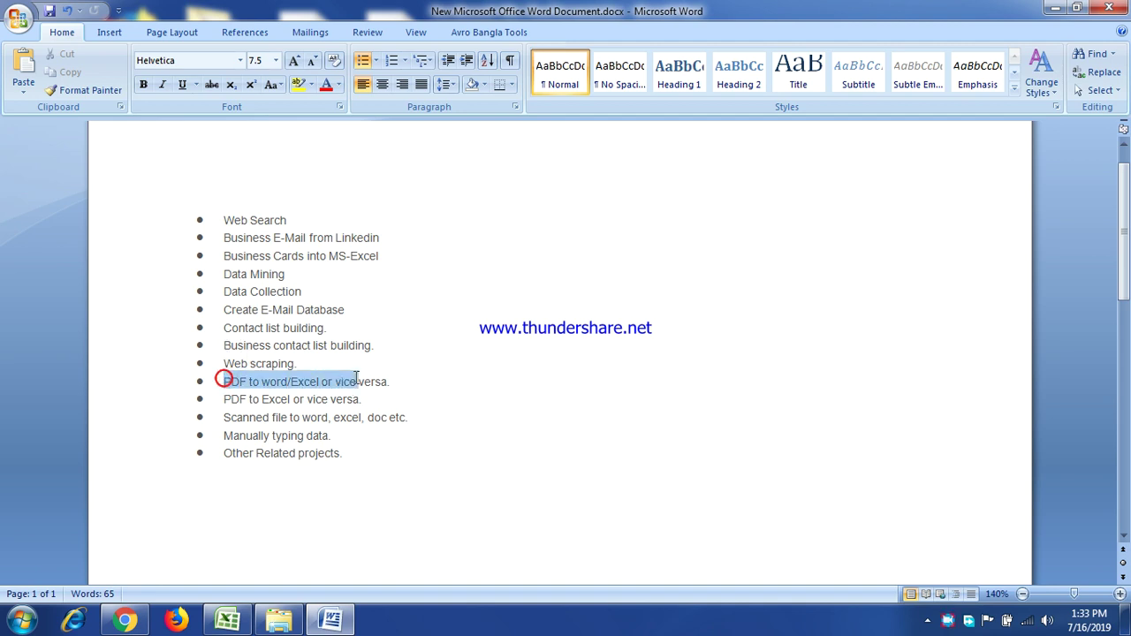
pyautogui.press('Delete')
pyautogui.moveTo(219, 382); pyautogui.dragTo(366, 386)
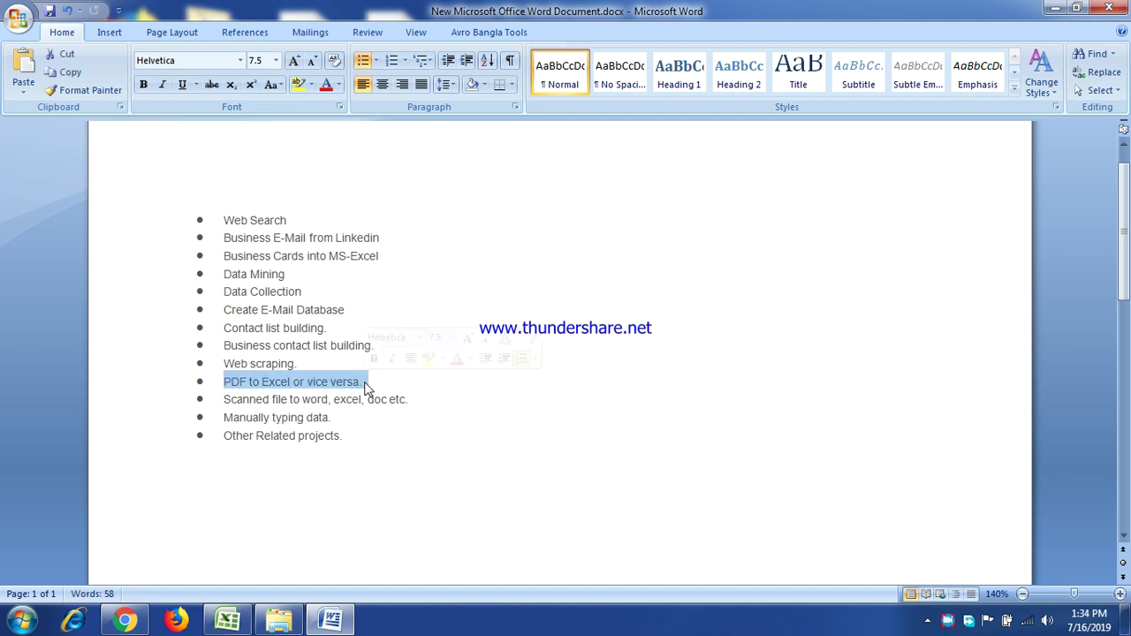
pyautogui.press('Delete')
pyautogui.moveTo(222, 382); pyautogui.dragTo(408, 381)
pyautogui.press('Delete')
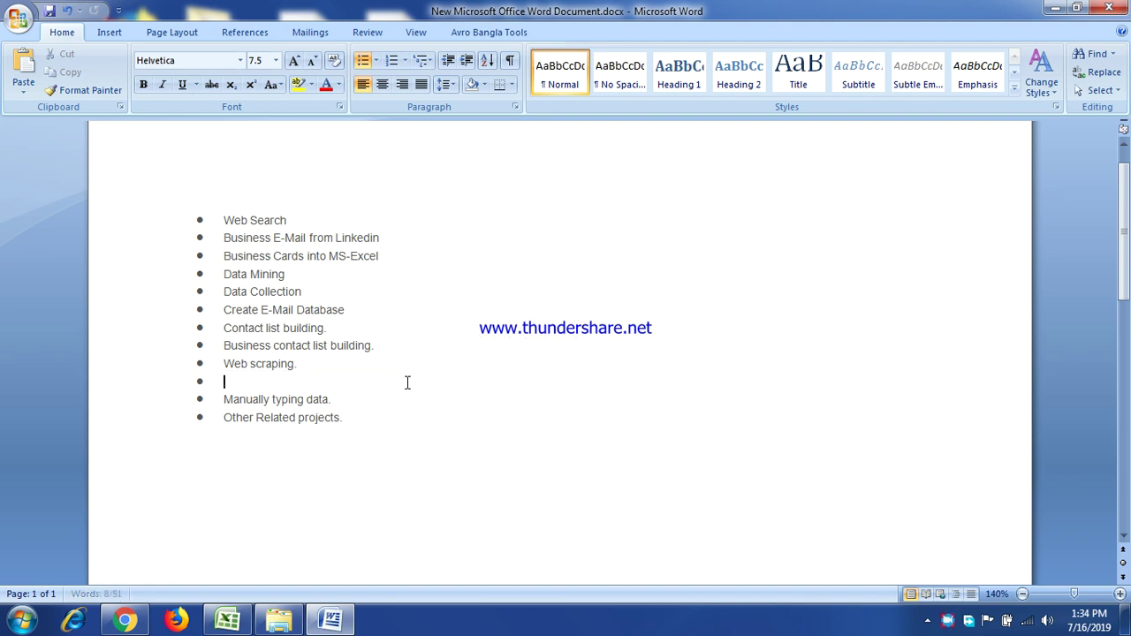
# Remove the "Manually typing data." and "Other Related projects." items from the end of the services list
pyautogui.moveTo(223, 399); pyautogui.dragTo(395, 404)
pyautogui.press('Delete')
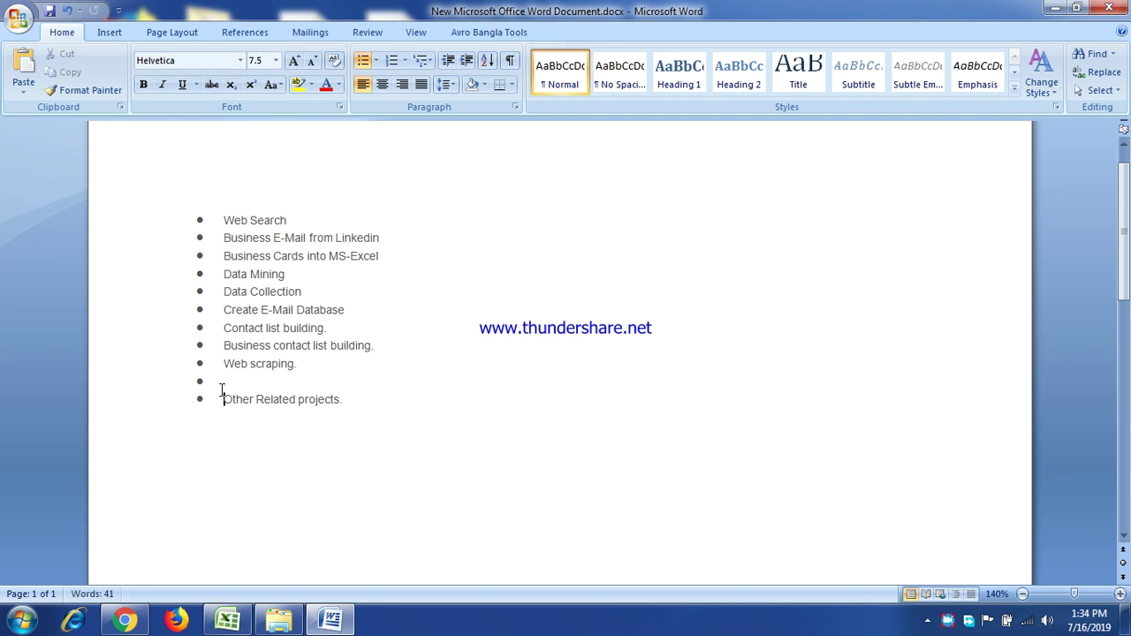
pyautogui.moveTo(220, 399); pyautogui.dragTo(442, 400)
pyautogui.press('Delete')
pyautogui.press('BackSpace')
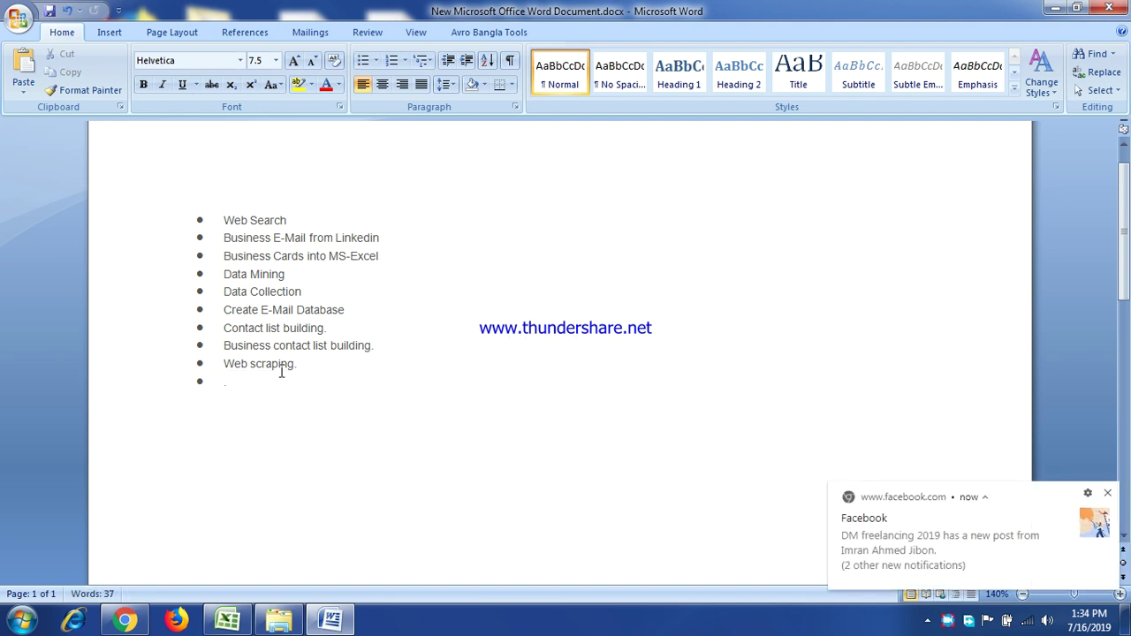
pyautogui.click(478, 342)
# Switch to Chrome and review the competing virtual assistant gig's description and overview on Fiverr
pyautogui.click(127, 621)
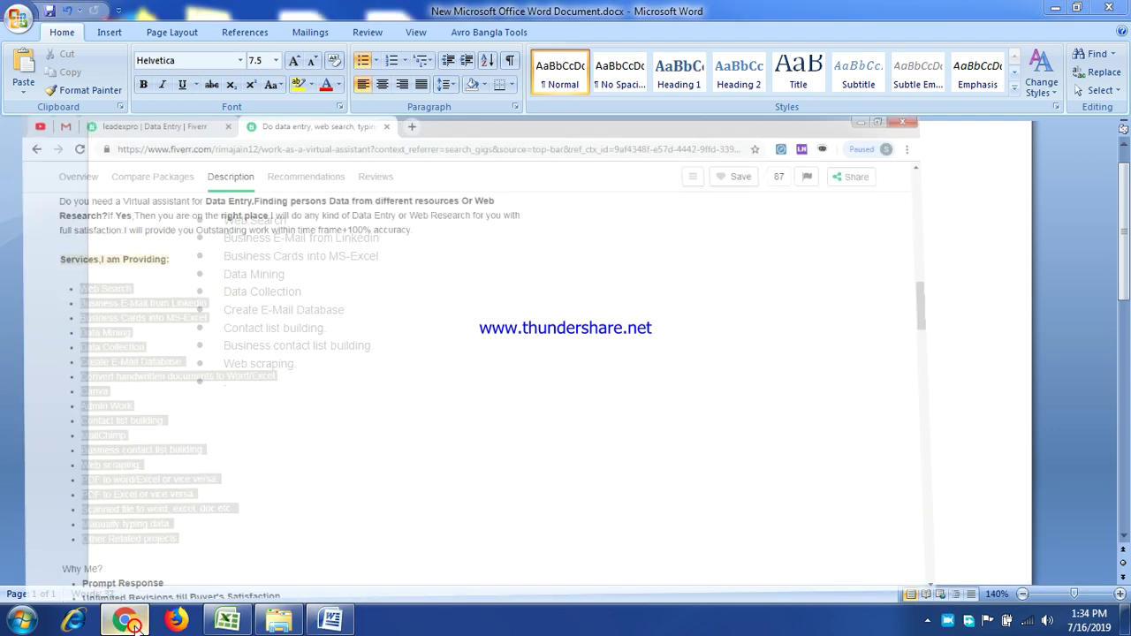
pyautogui.click(3, 160)
pyautogui.scroll(5, 646, 392)
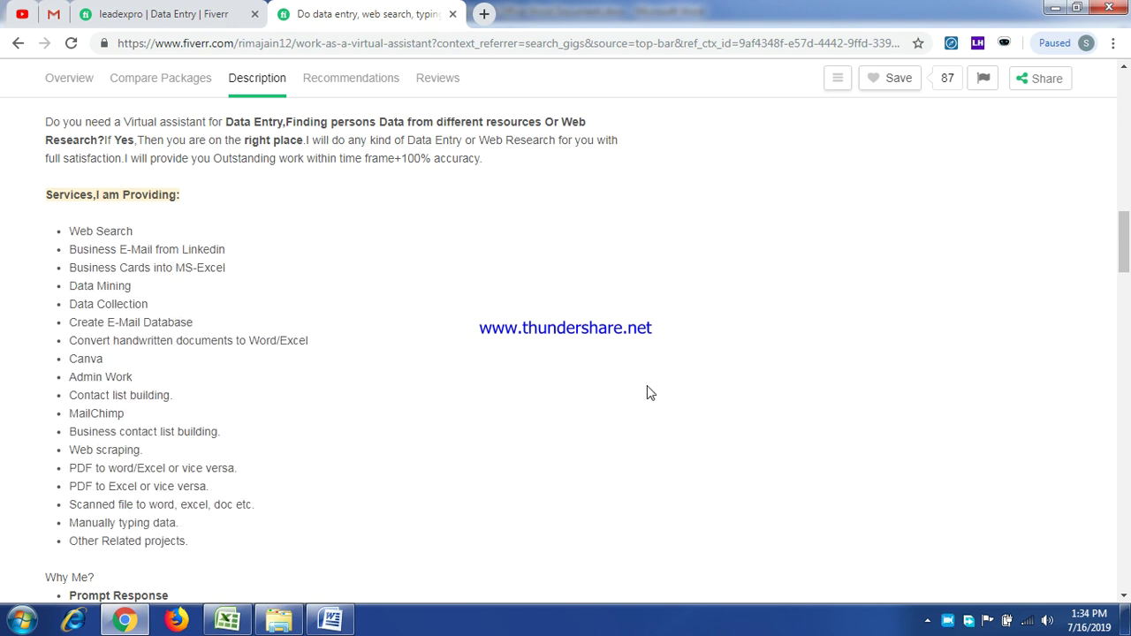
pyautogui.scroll(-3, 525, 431)
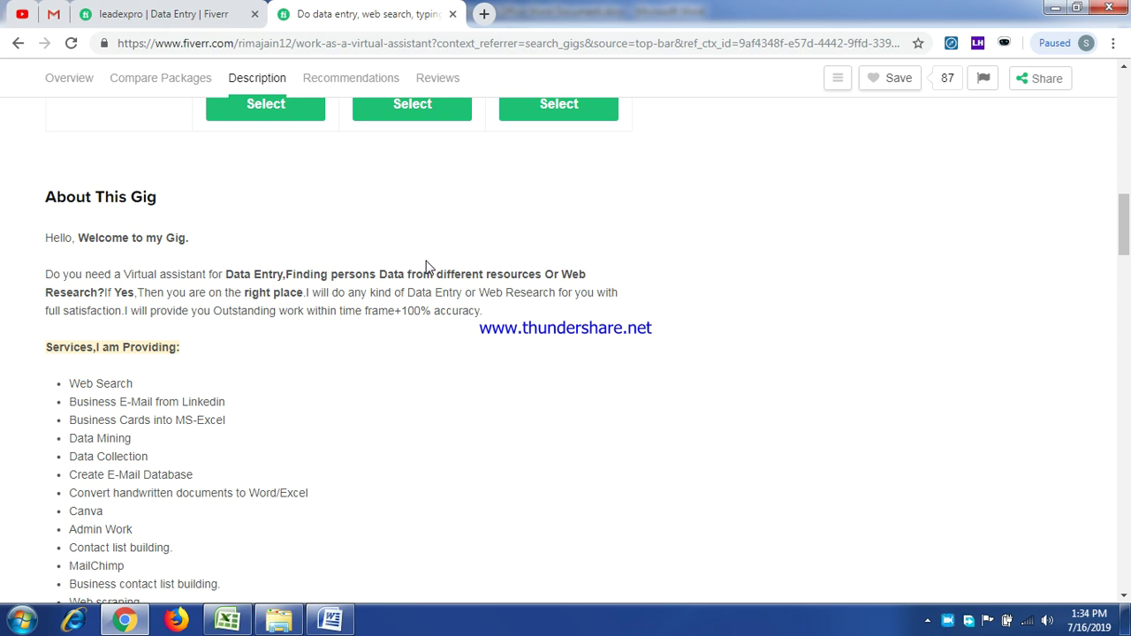
pyautogui.scroll(10, 425, 266)
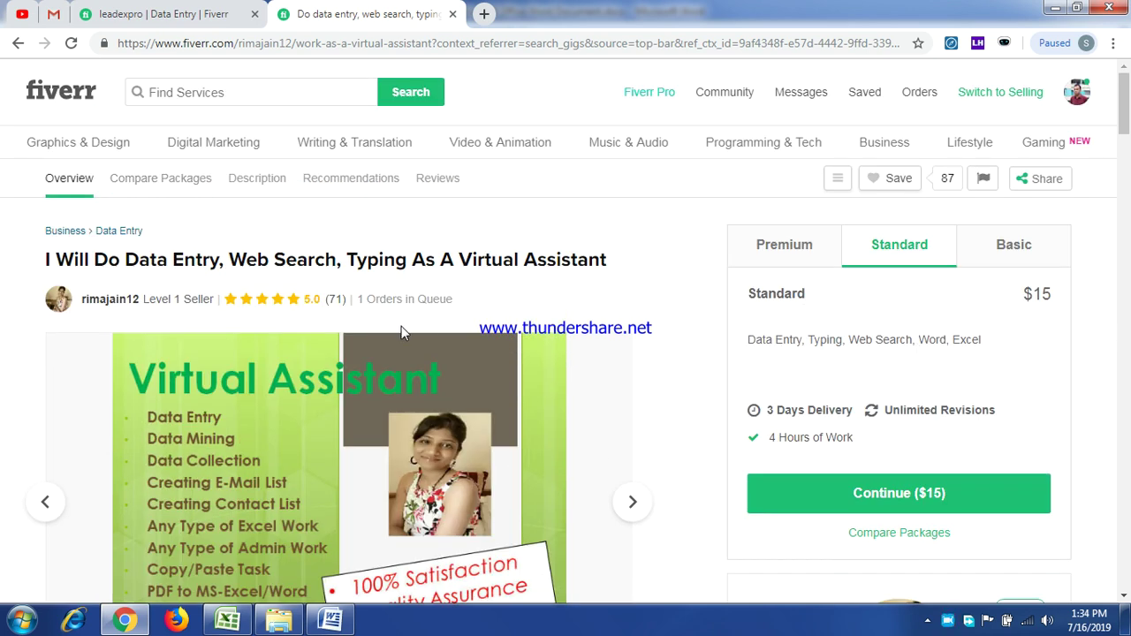
pyautogui.scroll(-1, 421, 328)
pyautogui.scroll(-3, 422, 337)
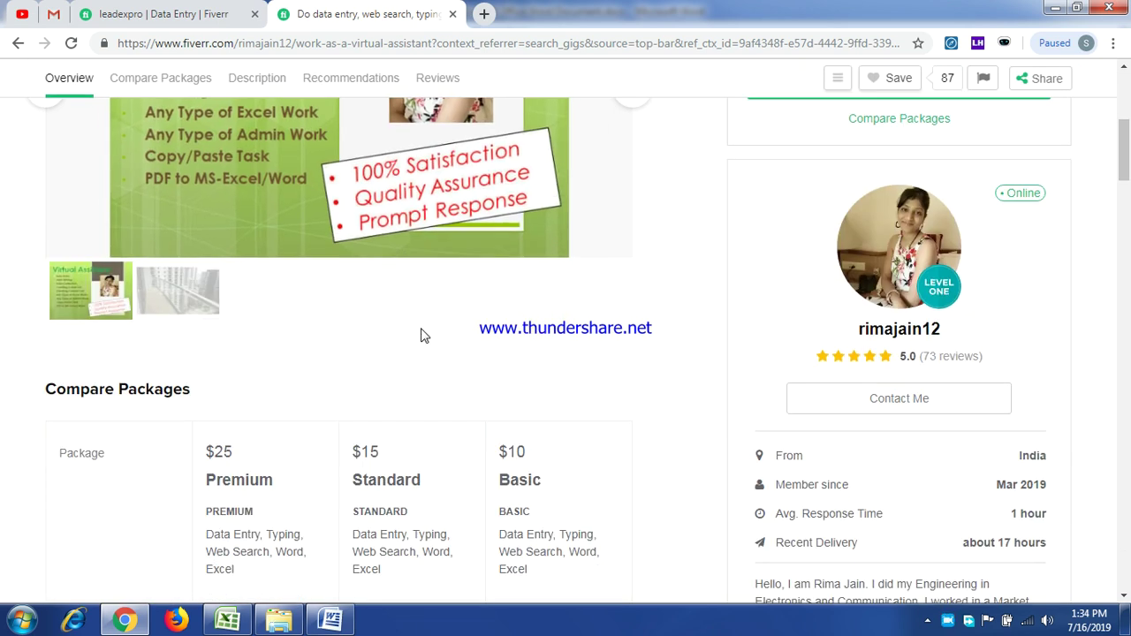
# View the second gallery image with the buyer review, and go back to the gig's Virtual Assistant image
pyautogui.click(181, 293)
pyautogui.scroll(2, 1, 431)
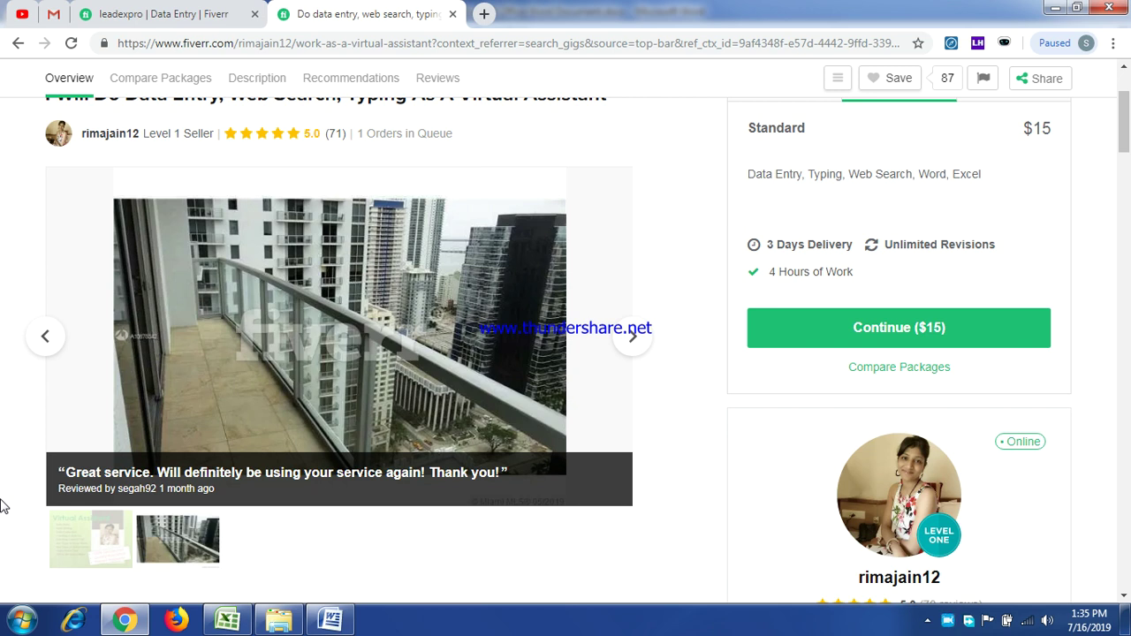
pyautogui.moveTo(387, 358)
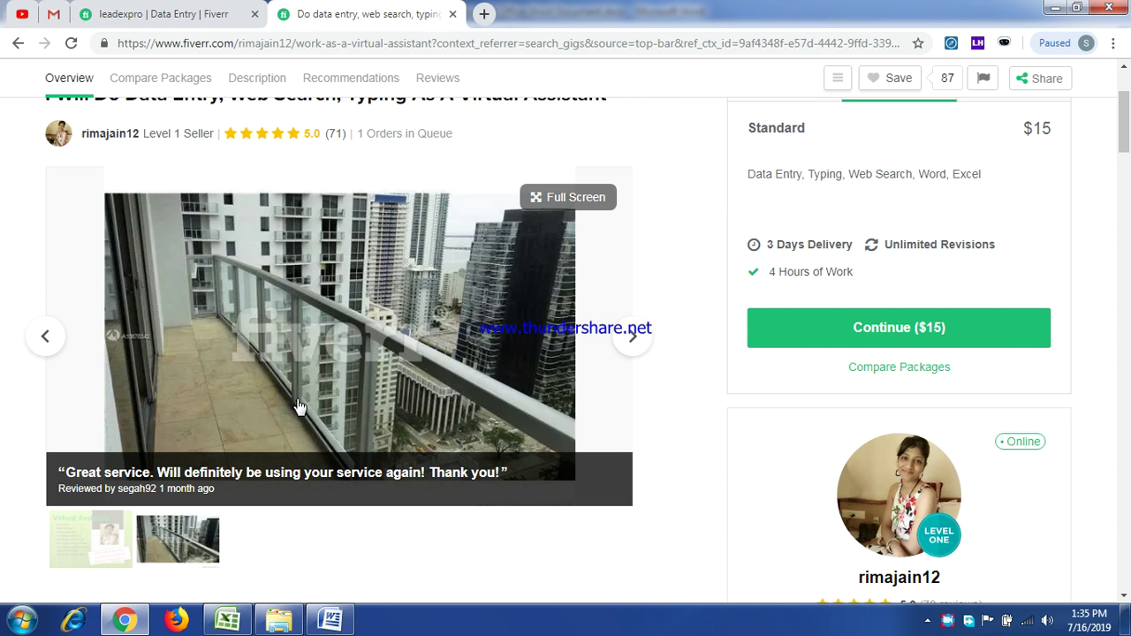
pyautogui.click(41, 339)
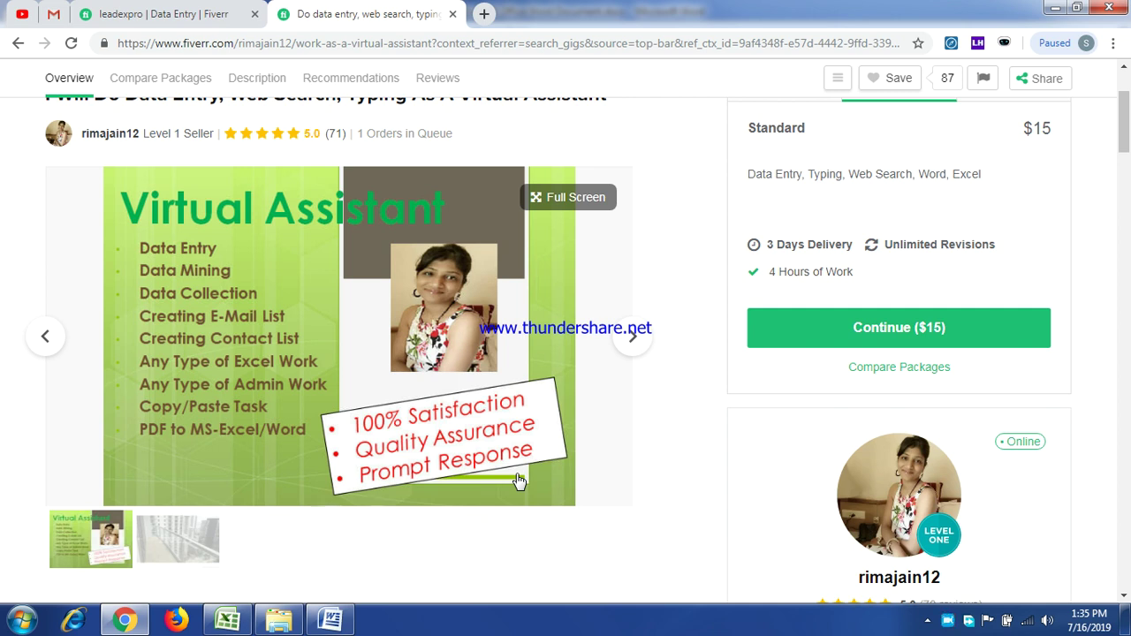
pyautogui.scroll(2, 362, 515)
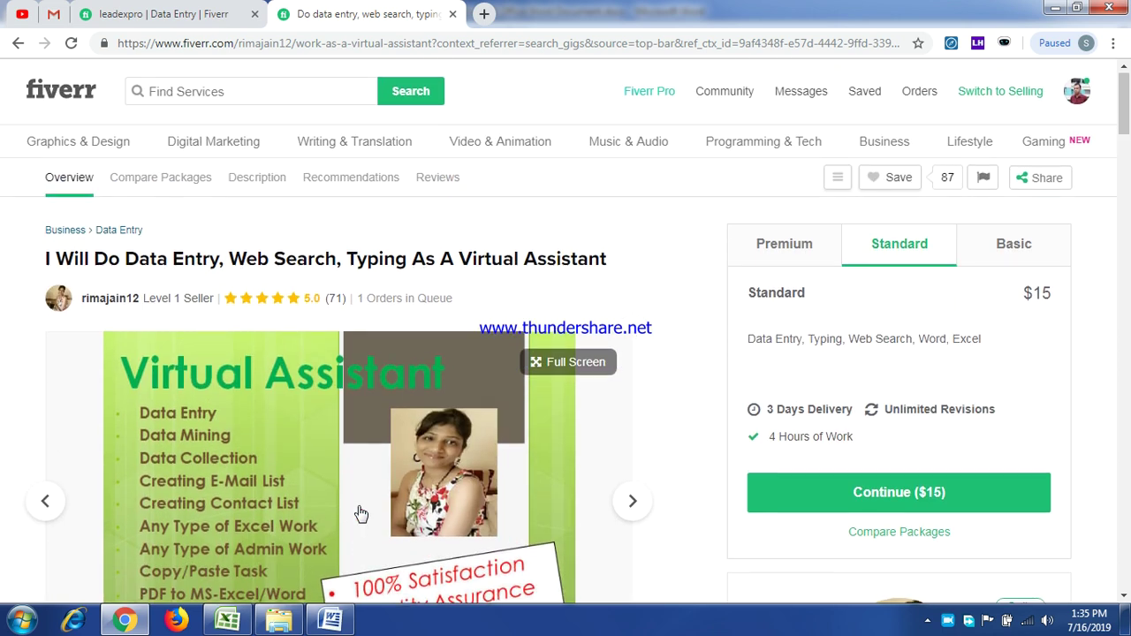
# Search Fiverr for "social media marketing video" and look through the listed gigs
pyautogui.click(283, 92)
pyautogui.write('so')
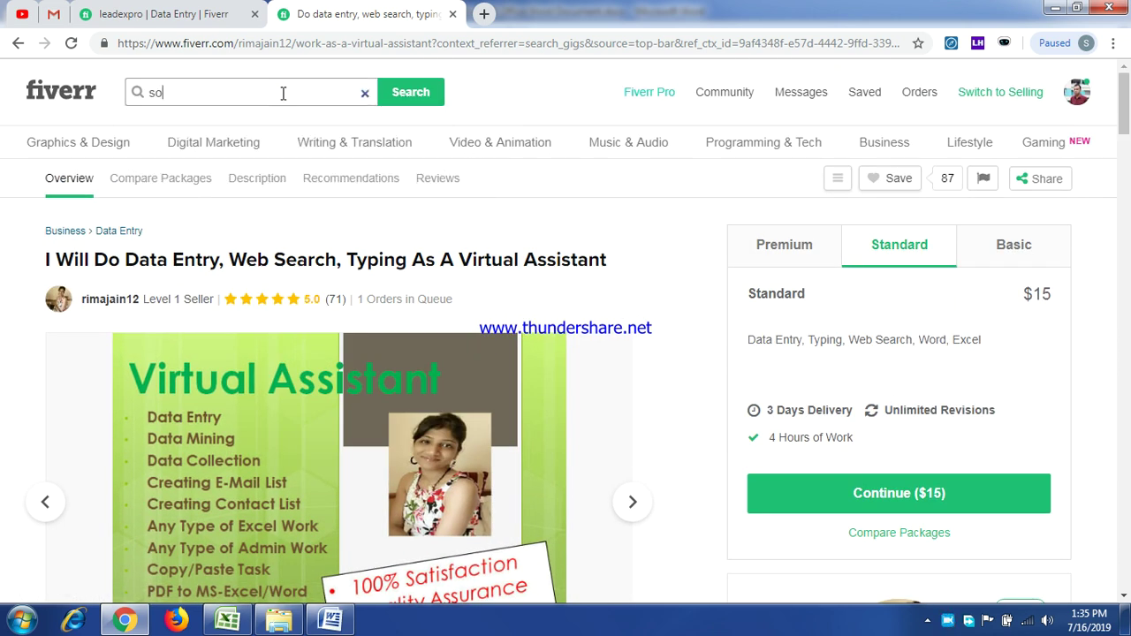
pyautogui.write('cial media marketing video')
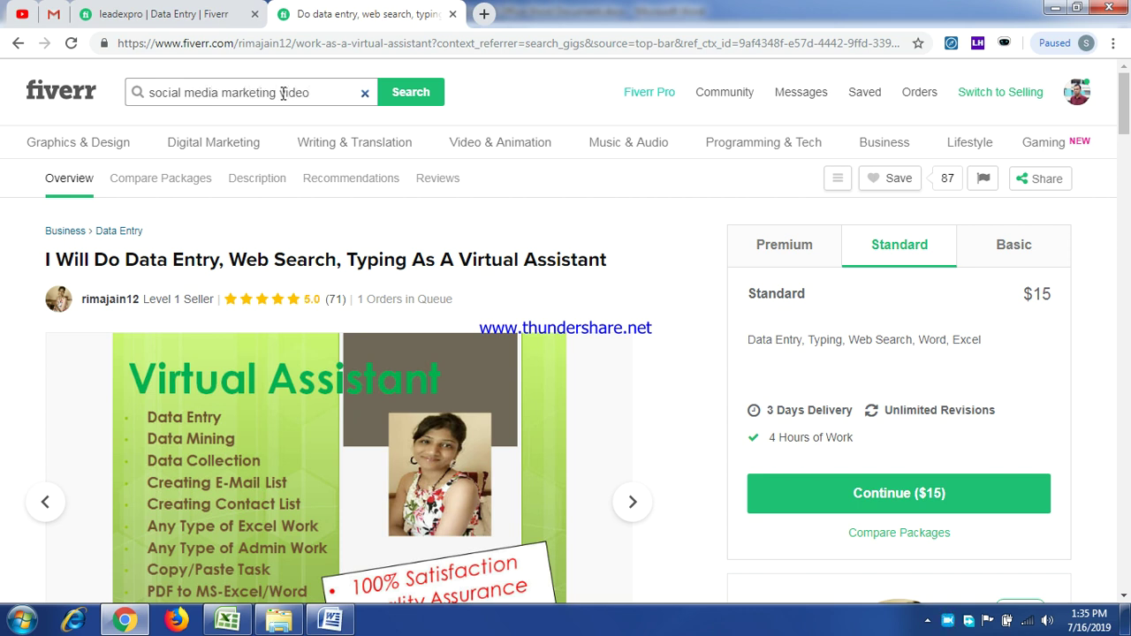
pyautogui.press('Return')
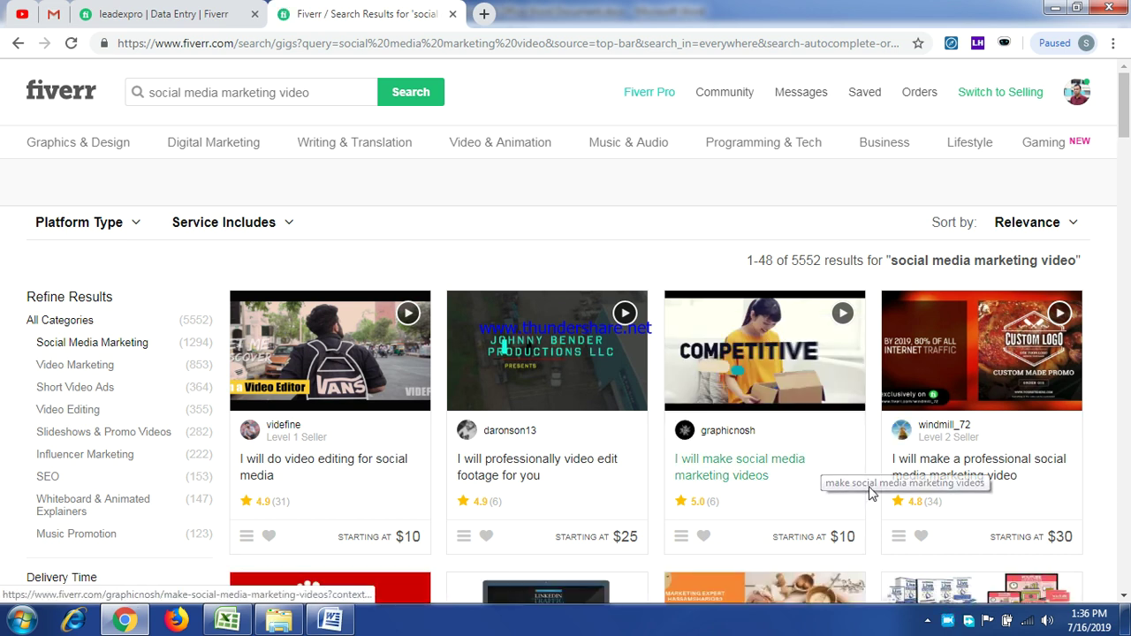
pyautogui.scroll(-3, 870, 493)
pyautogui.scroll(4, 870, 493)
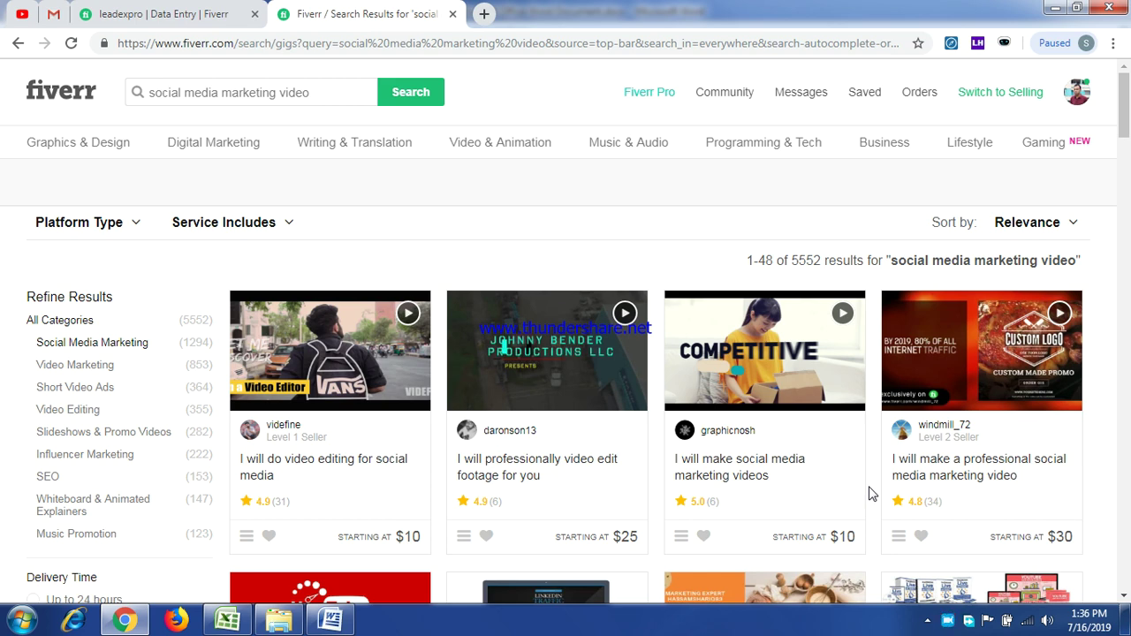
pyautogui.scroll(-5, 841, 462)
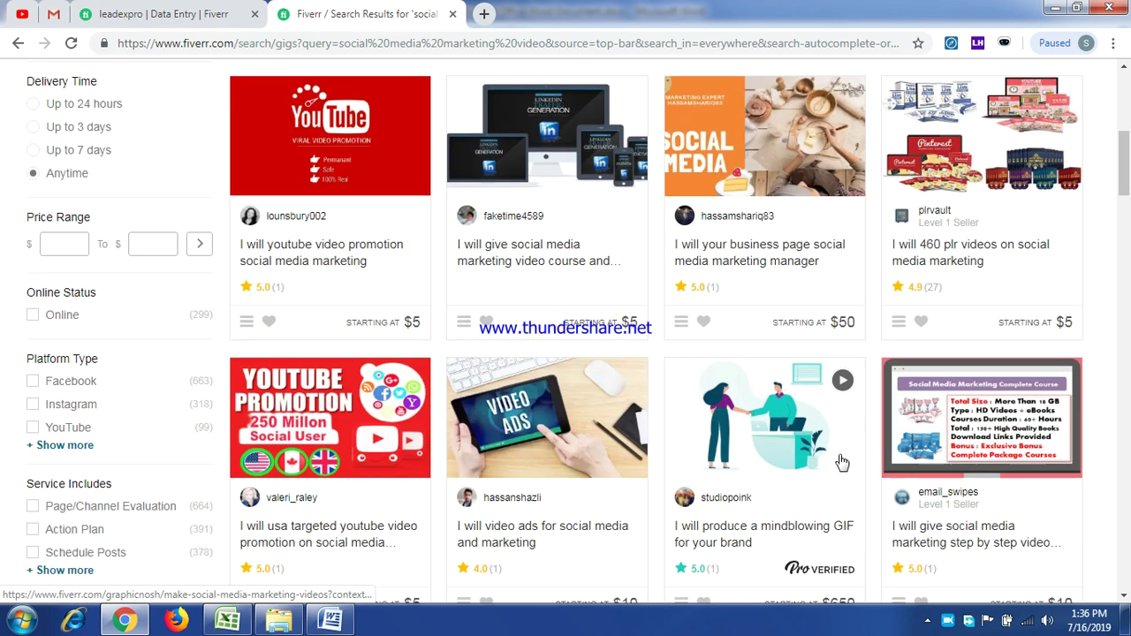
pyautogui.scroll(-3, 840, 462)
pyautogui.scroll(9, 840, 462)
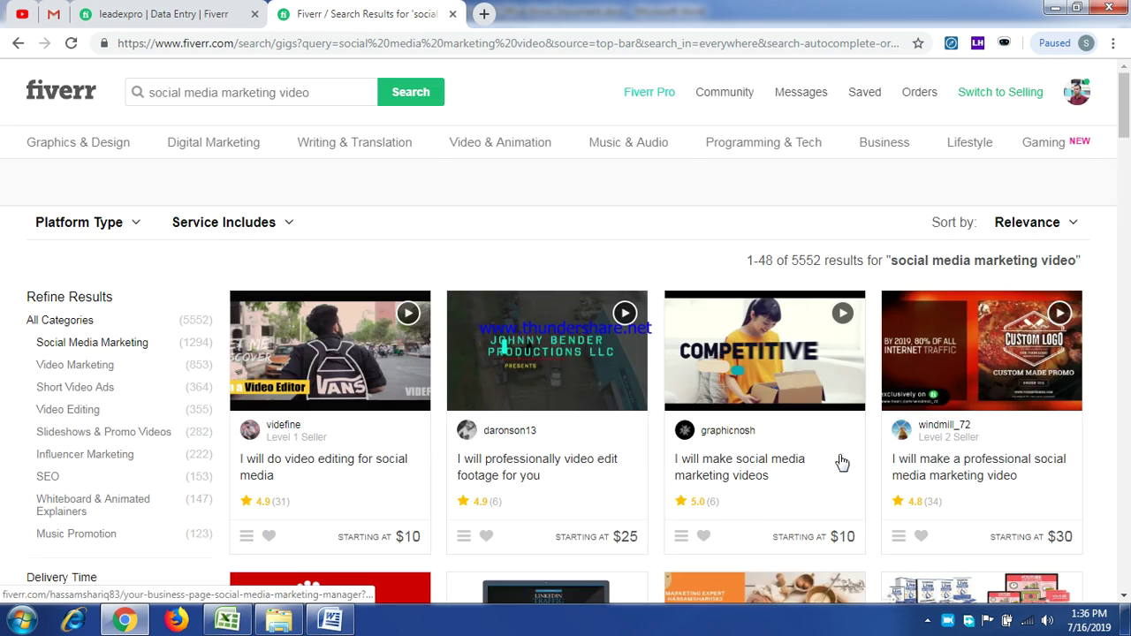
# Replace the search term with "video GIG" and run the search
pyautogui.click(324, 91)
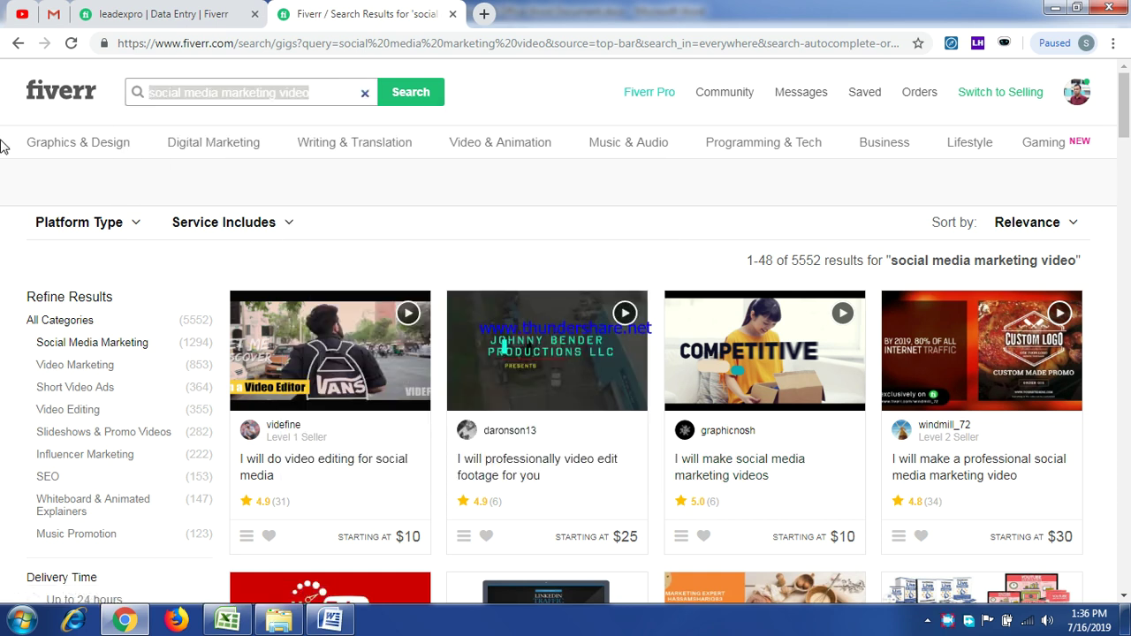
pyautogui.write('video ')
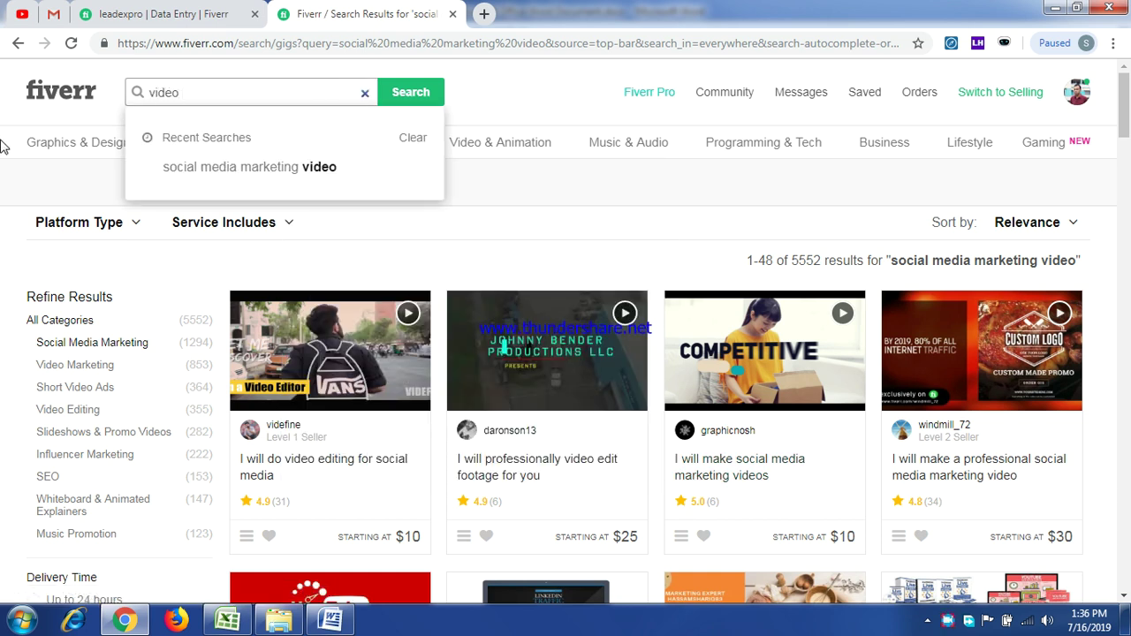
pyautogui.write('GIG')
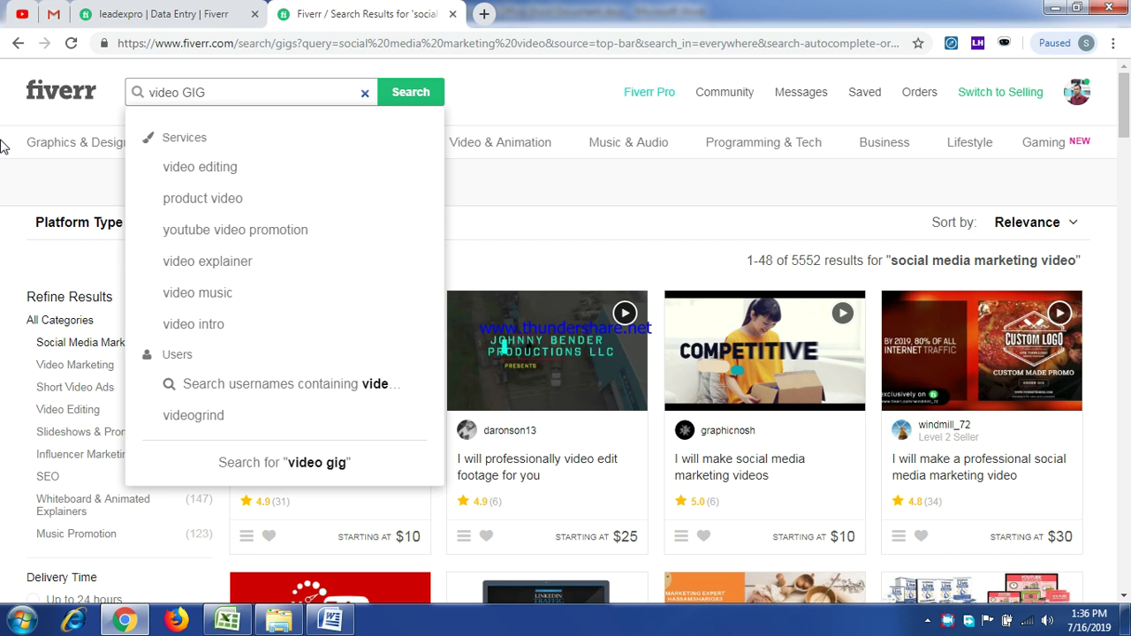
pyautogui.press('Return')
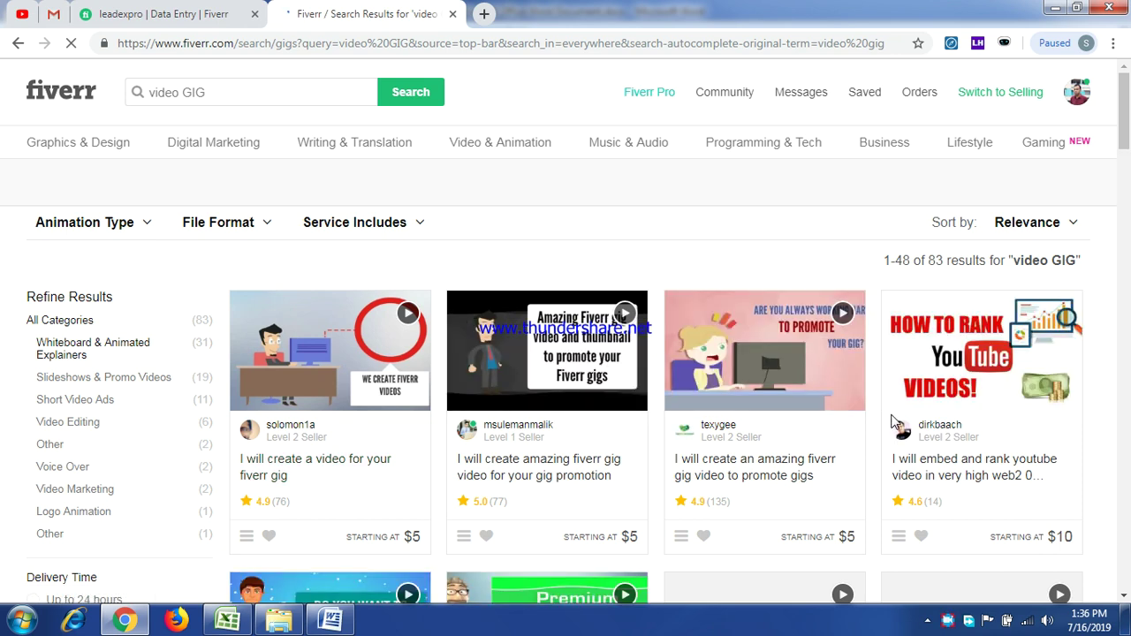
# Browse the video gig results and open the gig "I will make stunning video for your gigs with in 12 hour"
pyautogui.scroll(-3, 866, 472)
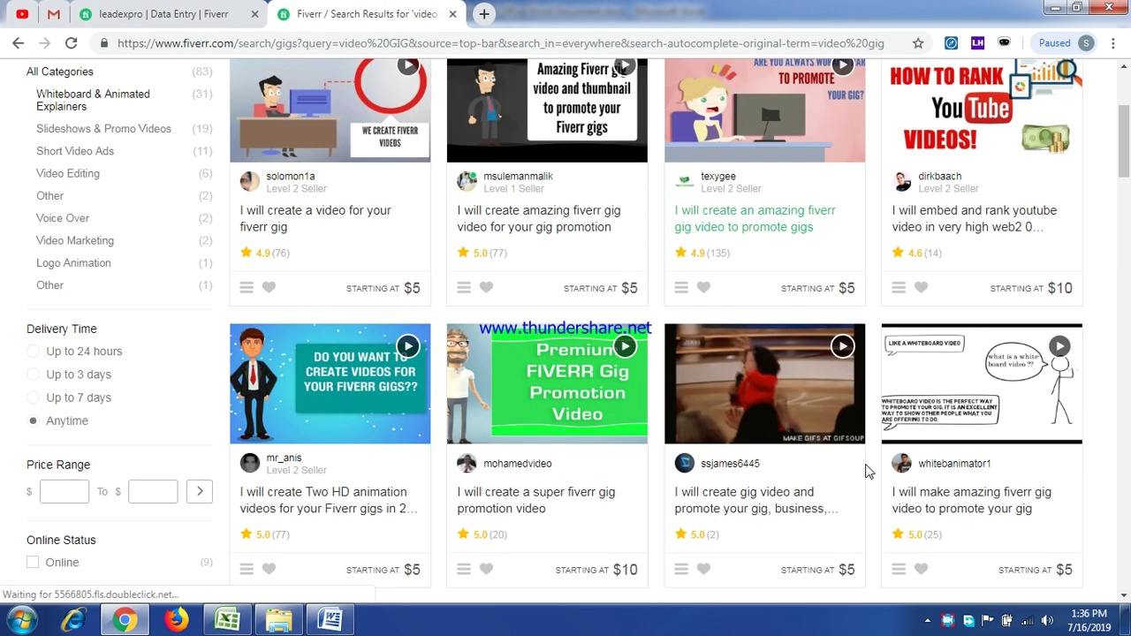
pyautogui.scroll(-2, 866, 471)
pyautogui.scroll(-4, 866, 471)
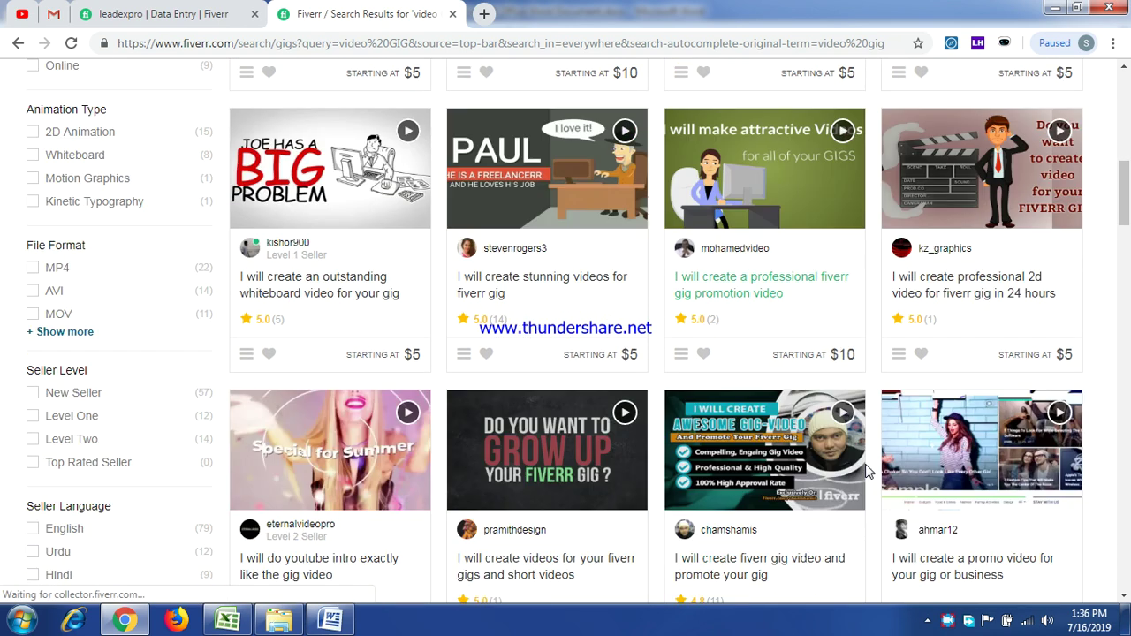
pyautogui.scroll(-5, 866, 471)
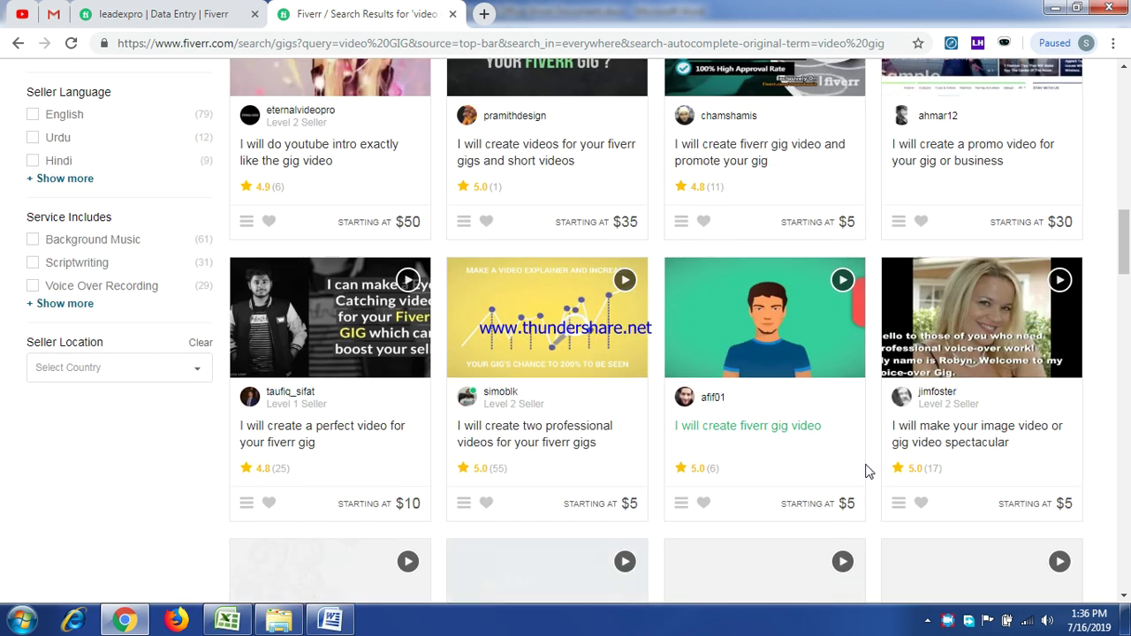
pyautogui.scroll(-3, 866, 472)
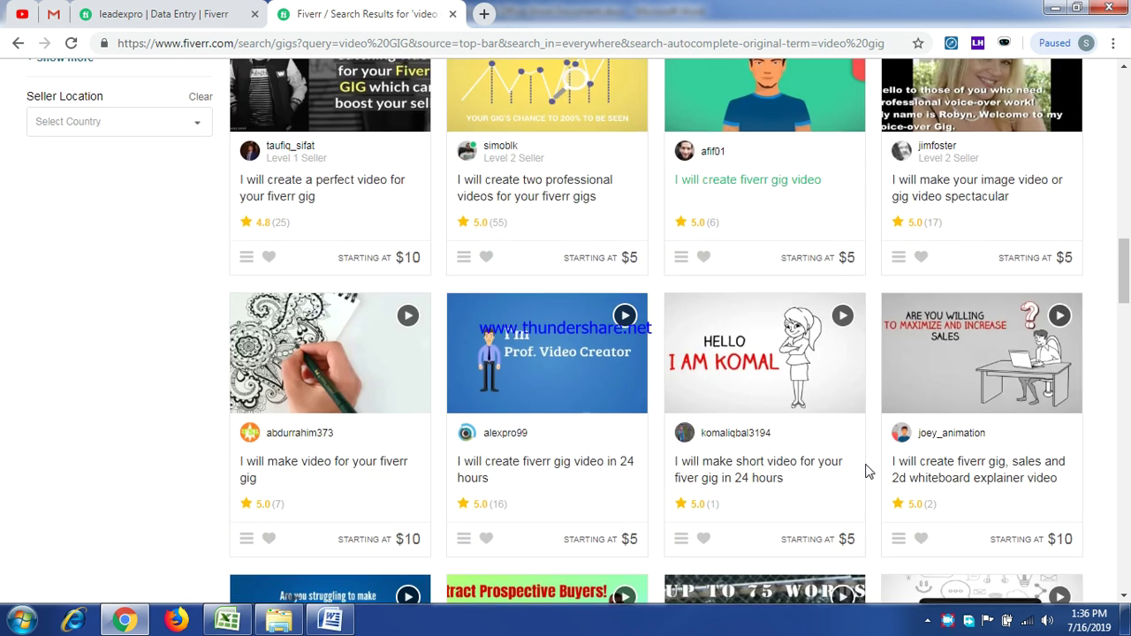
pyautogui.scroll(-4, 866, 471)
pyautogui.scroll(-2, 866, 471)
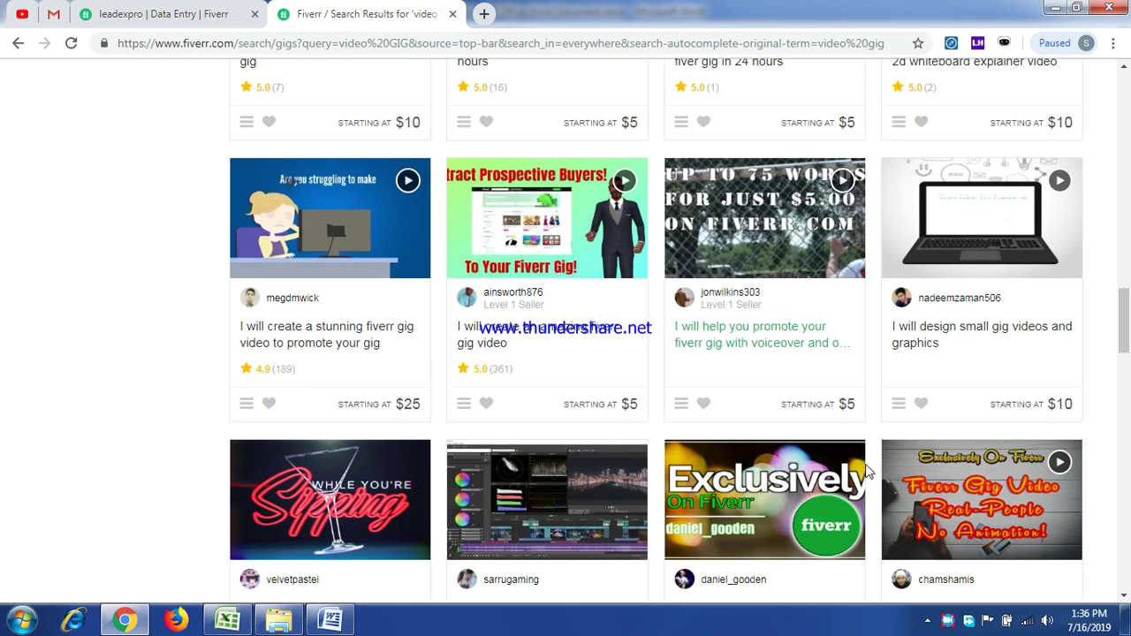
pyautogui.scroll(-2, 866, 471)
pyautogui.scroll(-3, 866, 471)
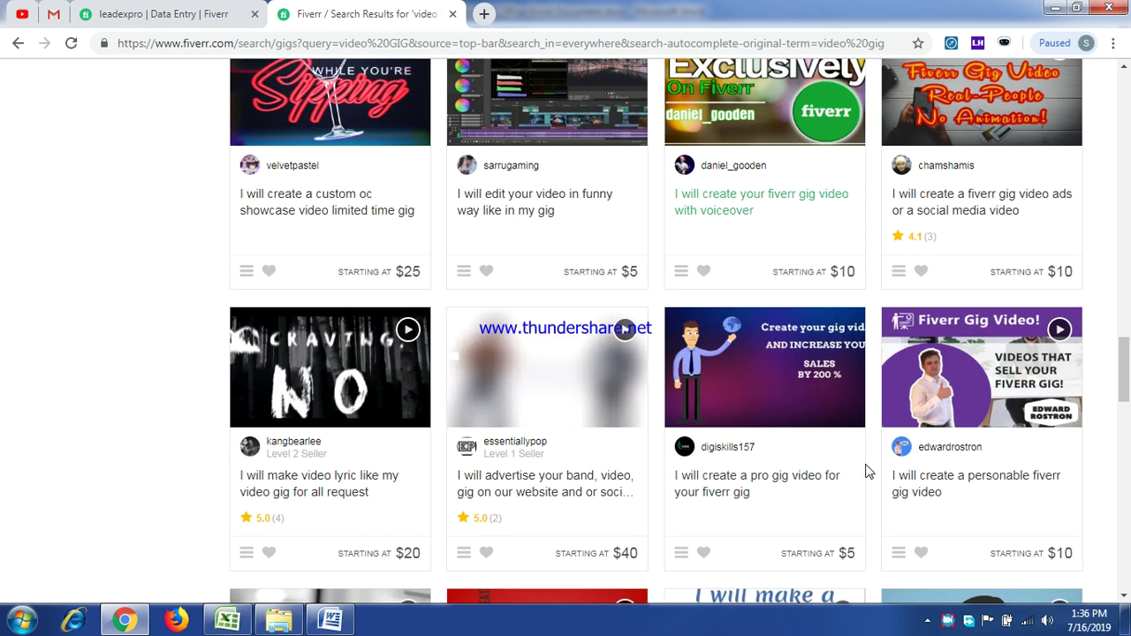
pyautogui.scroll(-3, 866, 471)
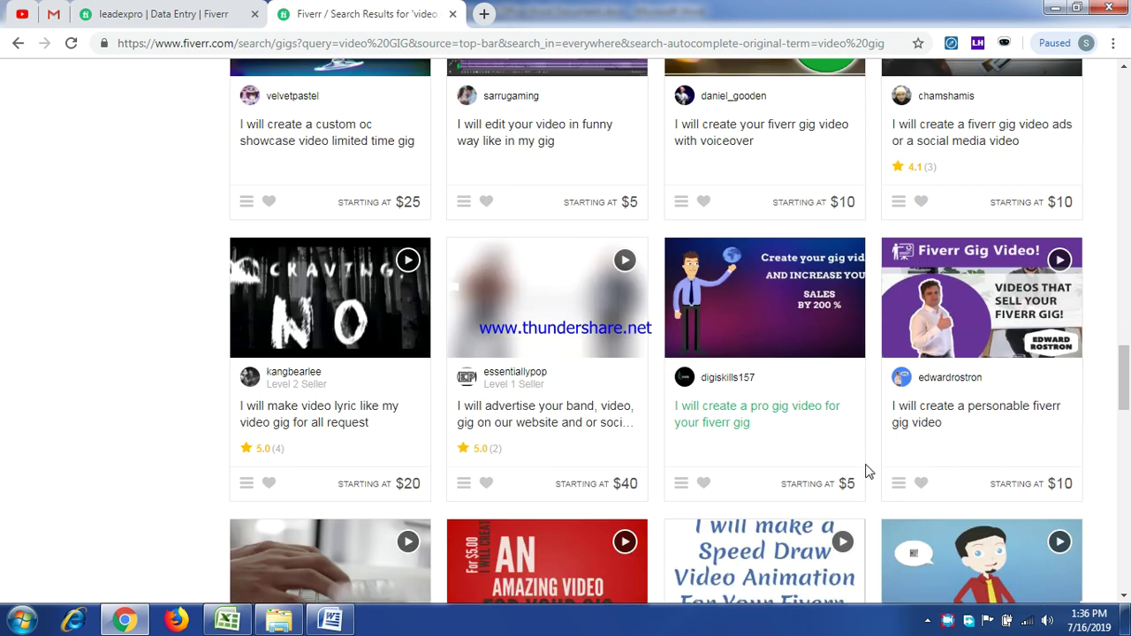
pyautogui.scroll(-3, 866, 471)
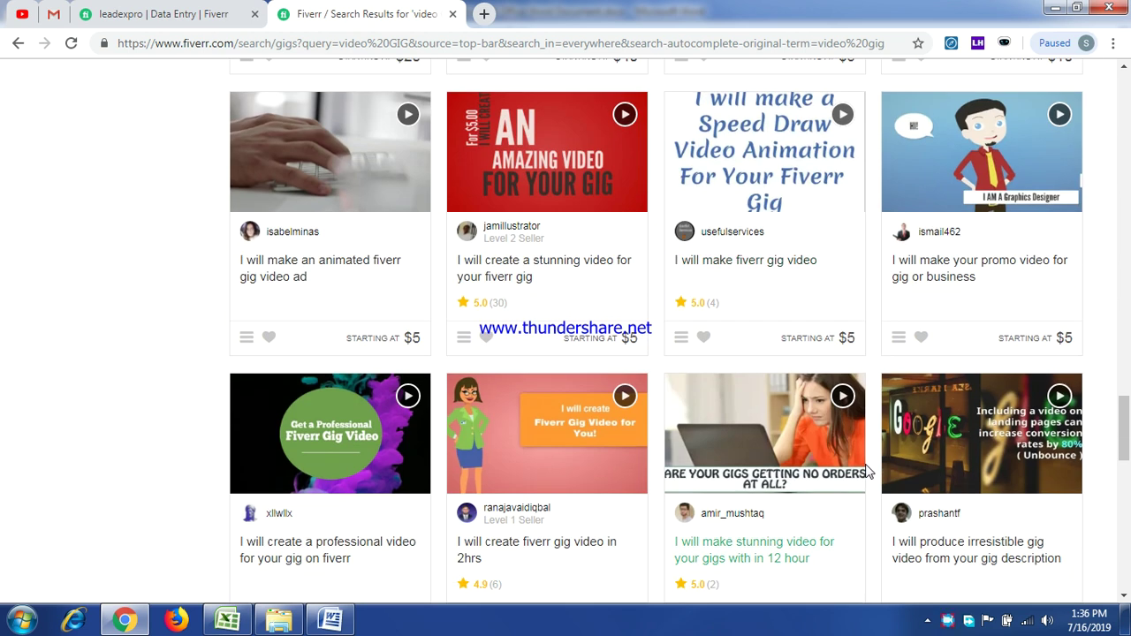
pyautogui.click(765, 421)
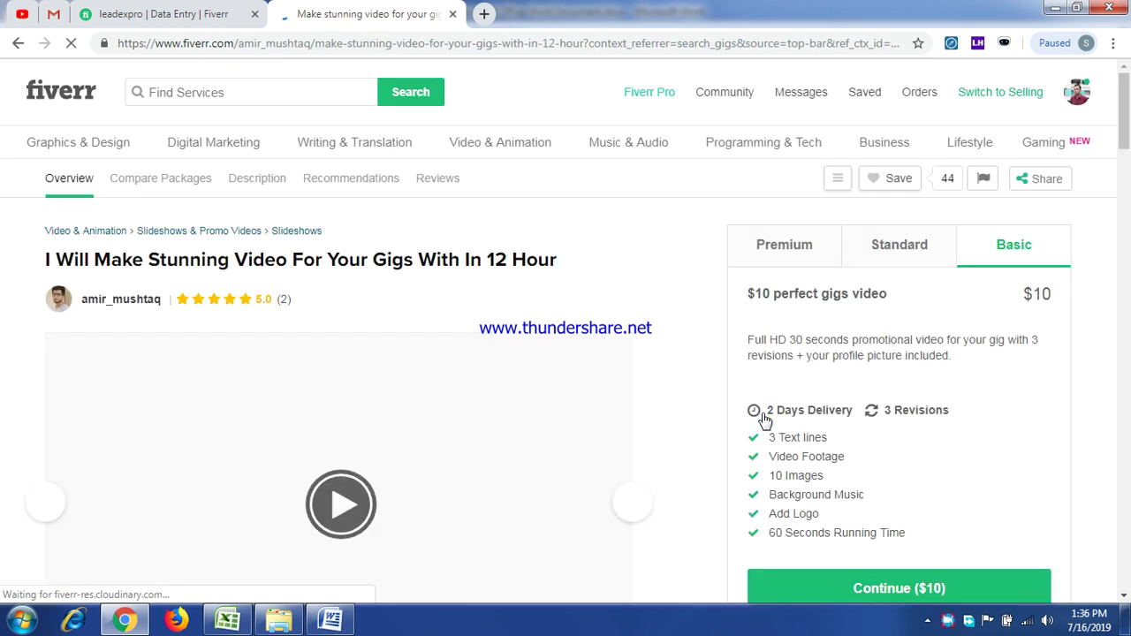
# Play the sample video of the "stunning video for your gigs" gig, pause it, and return to the search results
pyautogui.scroll(-2, 325, 352)
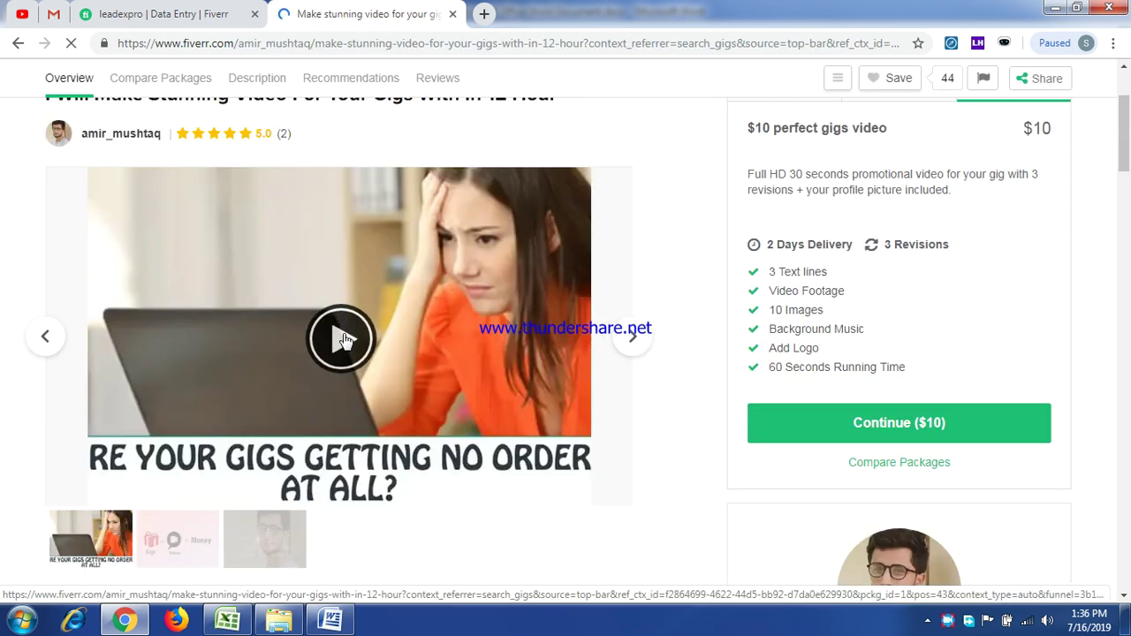
pyautogui.click(325, 352)
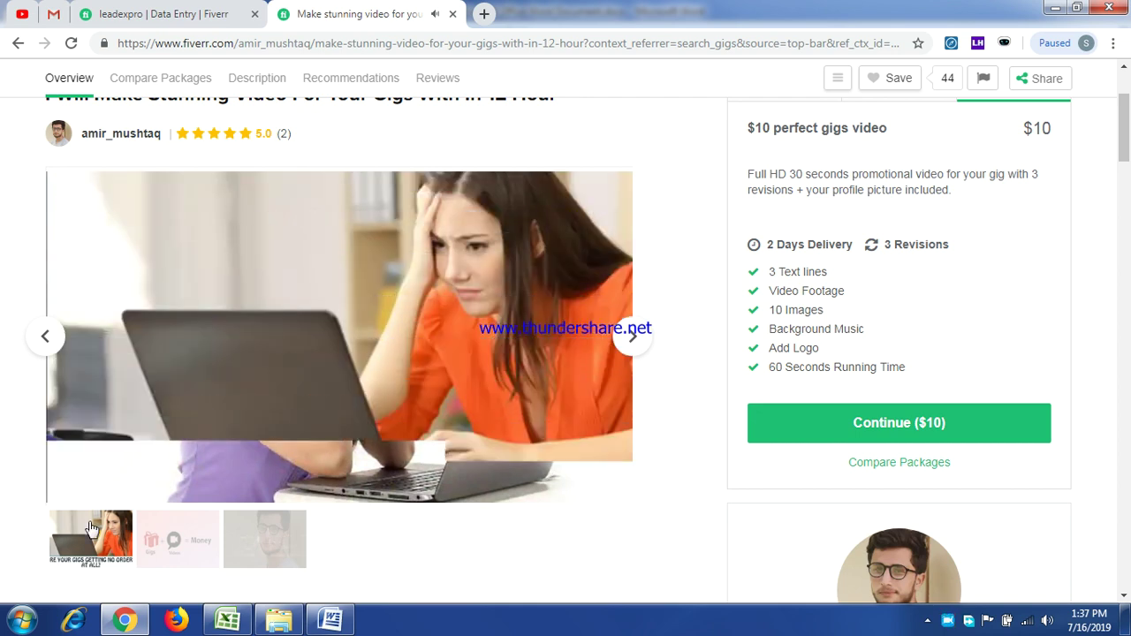
pyautogui.moveTo(159, 469)
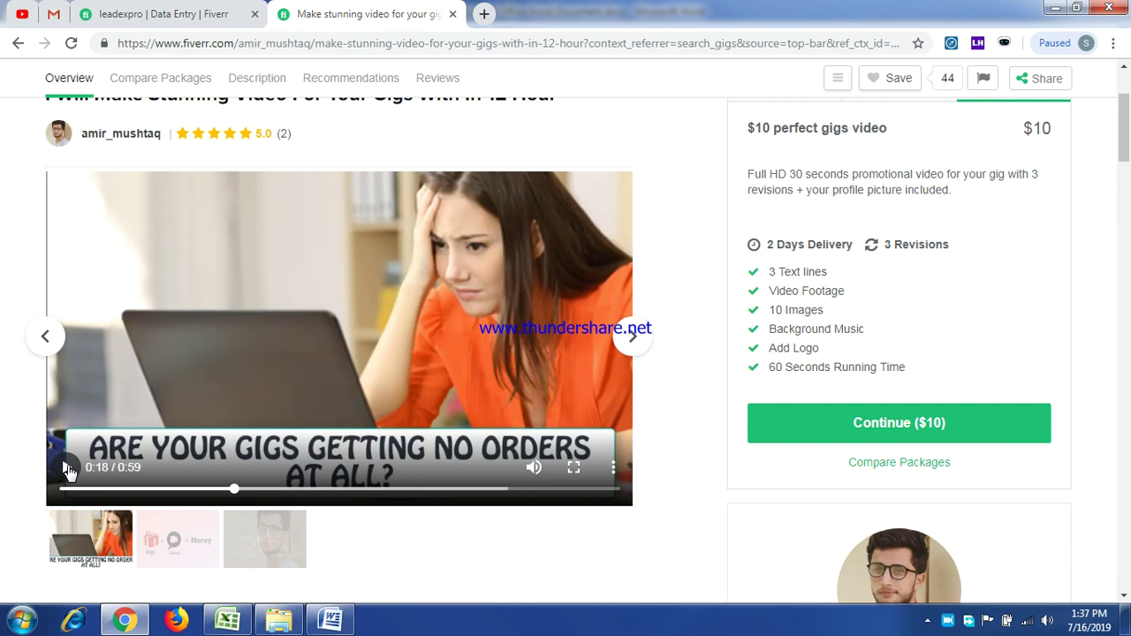
pyautogui.scroll(2, 5, 171)
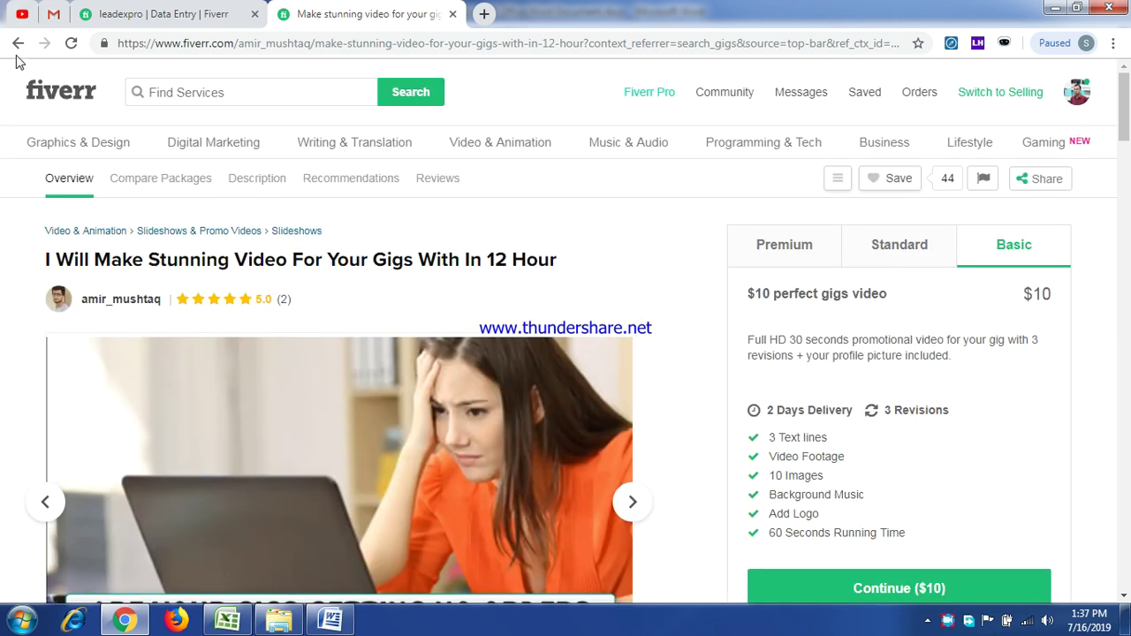
pyautogui.click(19, 43)
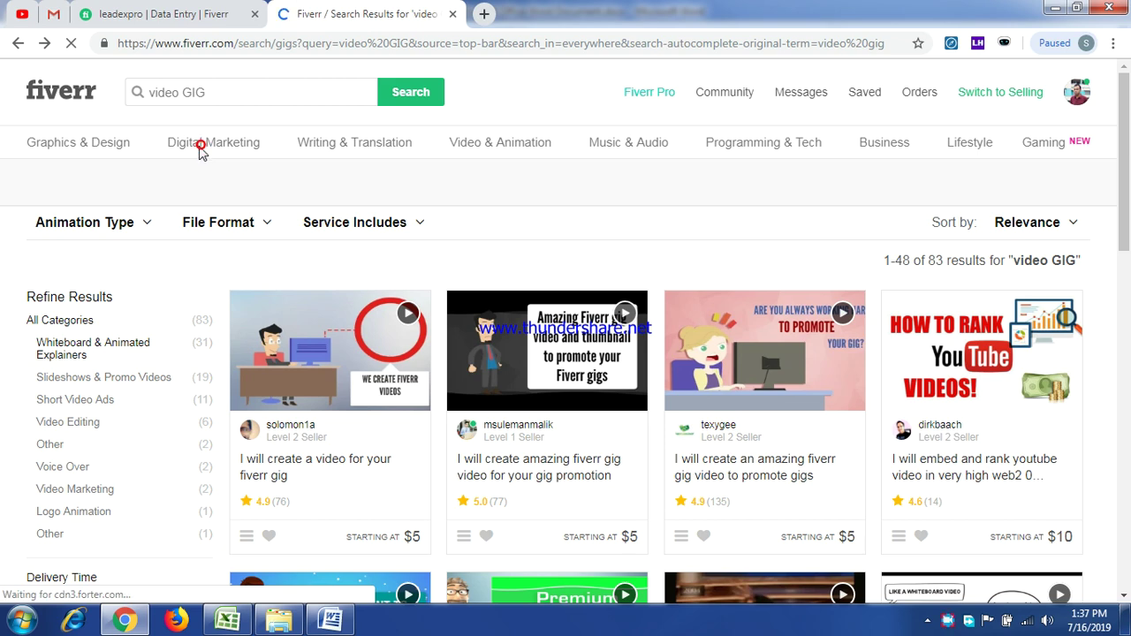
# Look through the "video GIG" search results, comparing the gigs' thumbnails, titles and starting prices
pyautogui.scroll(-9, 191, 201)
pyautogui.scroll(-5, 959, 505)
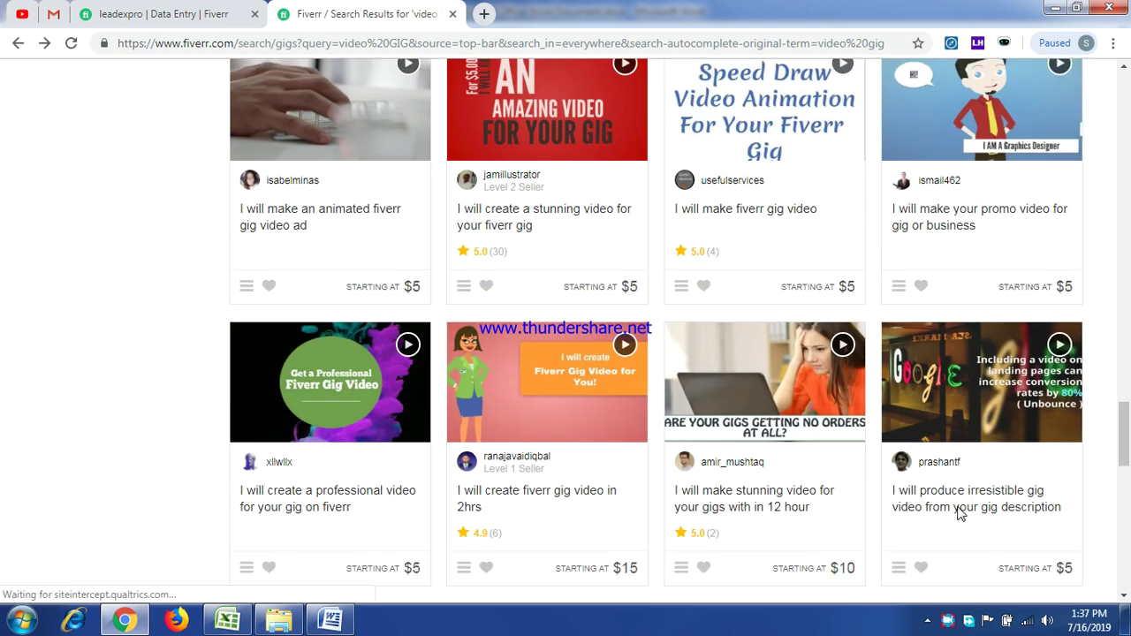
pyautogui.scroll(15, 960, 513)
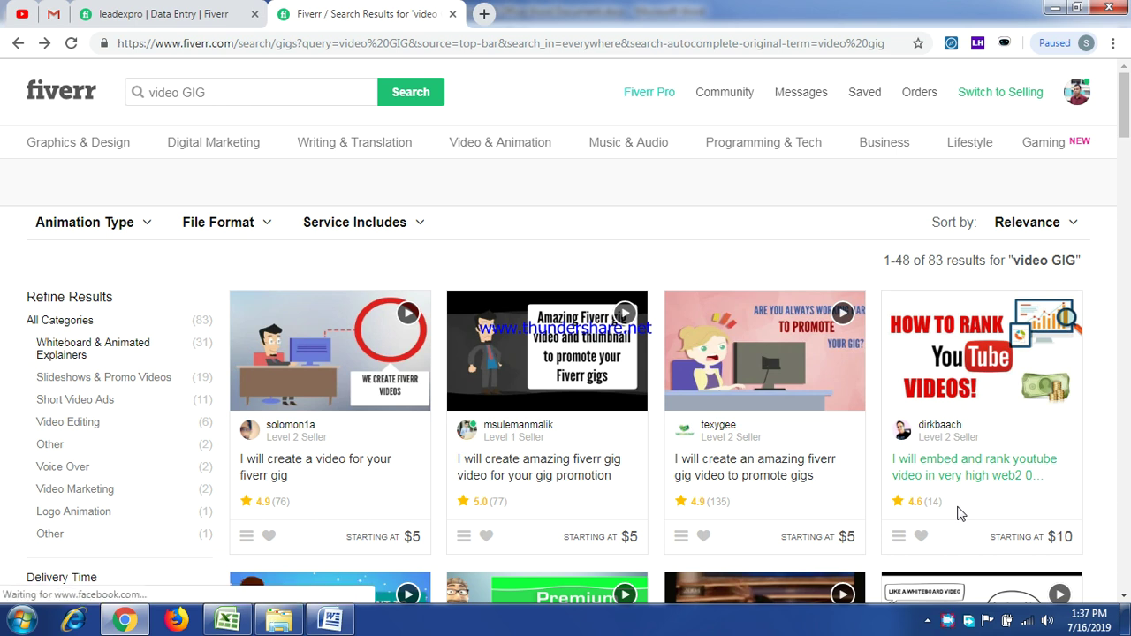
pyautogui.scroll(-3, 962, 513)
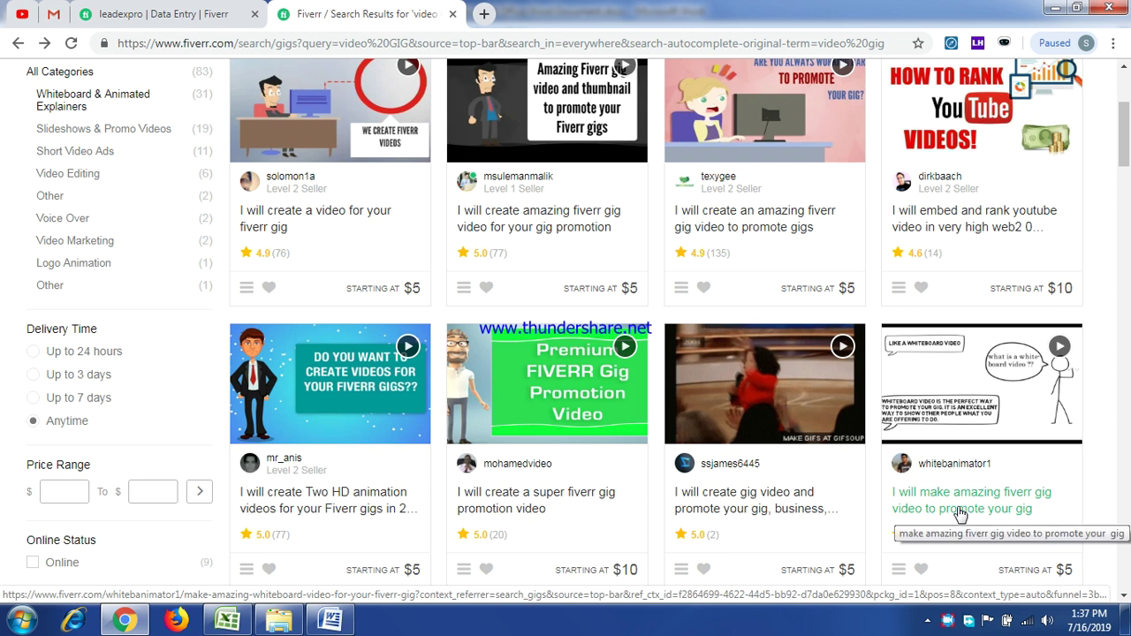
pyautogui.scroll(-3, 961, 515)
pyautogui.scroll(-3, 961, 516)
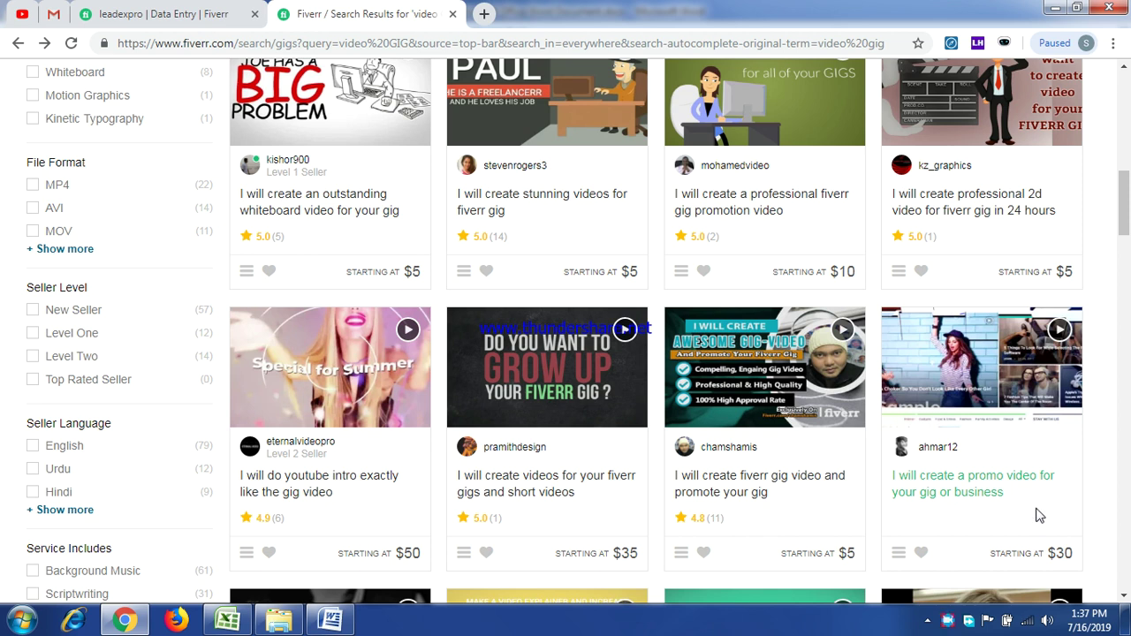
pyautogui.scroll(-2, 1039, 515)
pyautogui.scroll(-2, 760, 446)
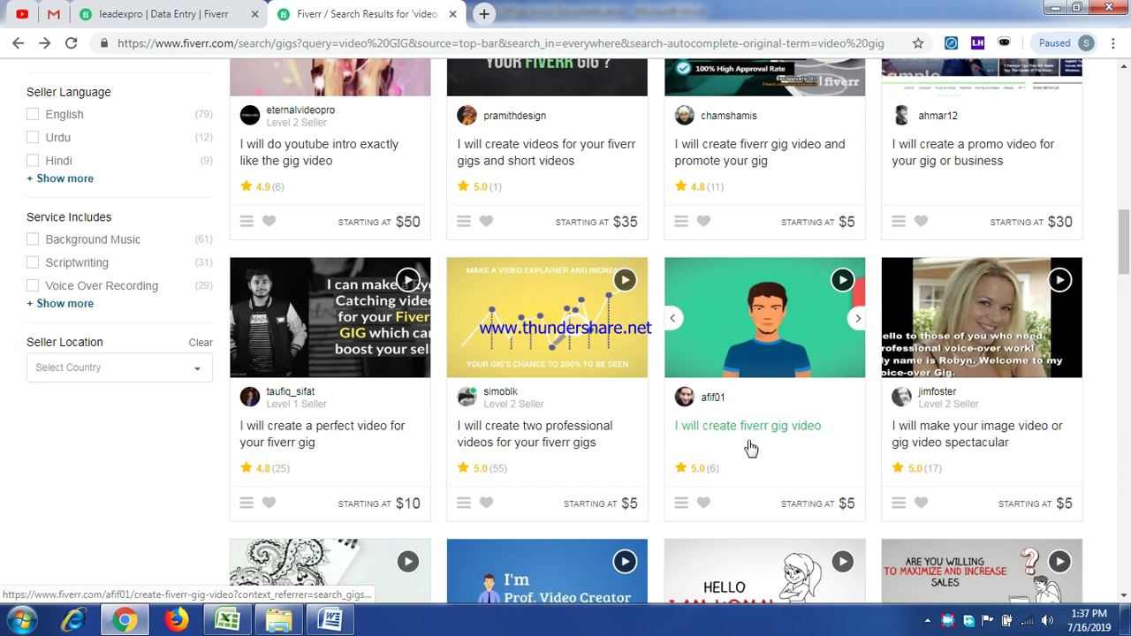
pyautogui.scroll(-2, 749, 446)
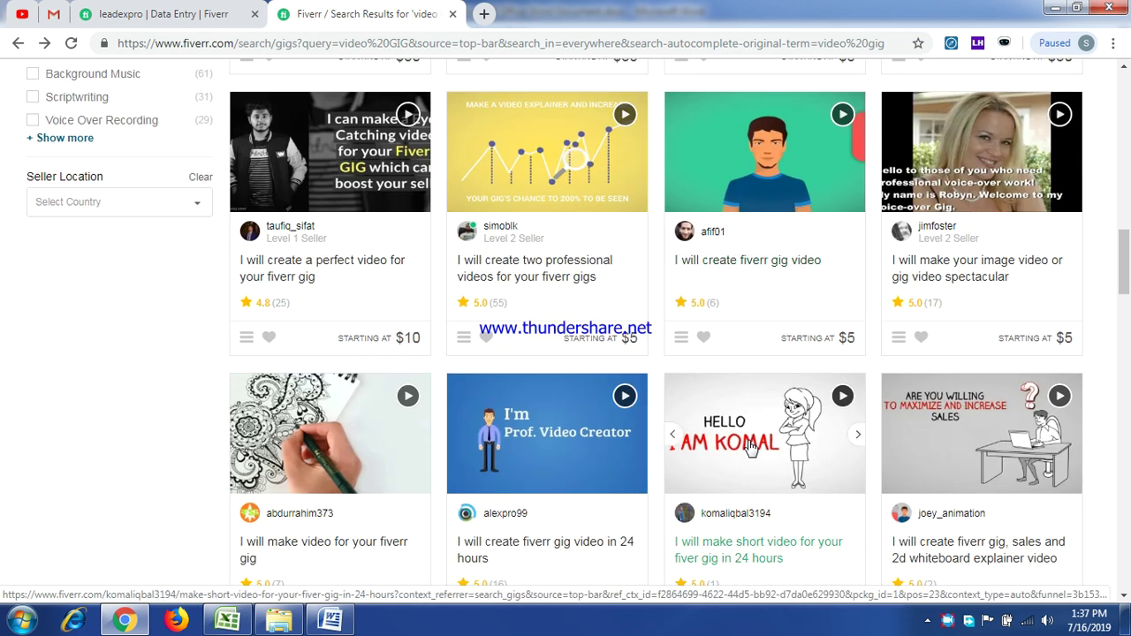
pyautogui.scroll(-2, 750, 446)
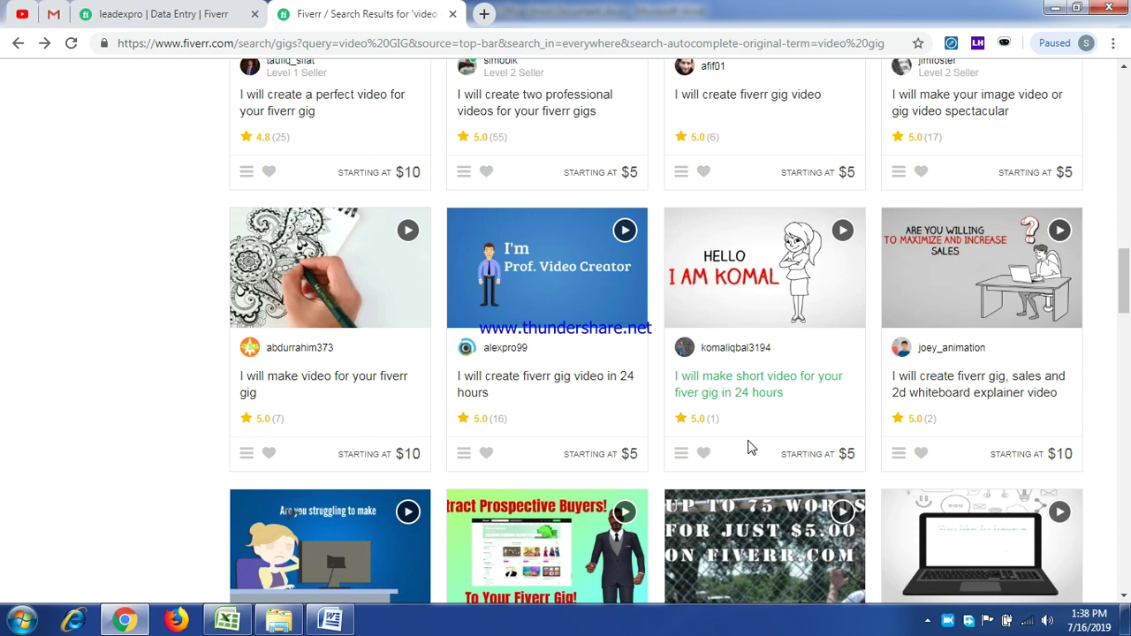
pyautogui.scroll(1, 748, 449)
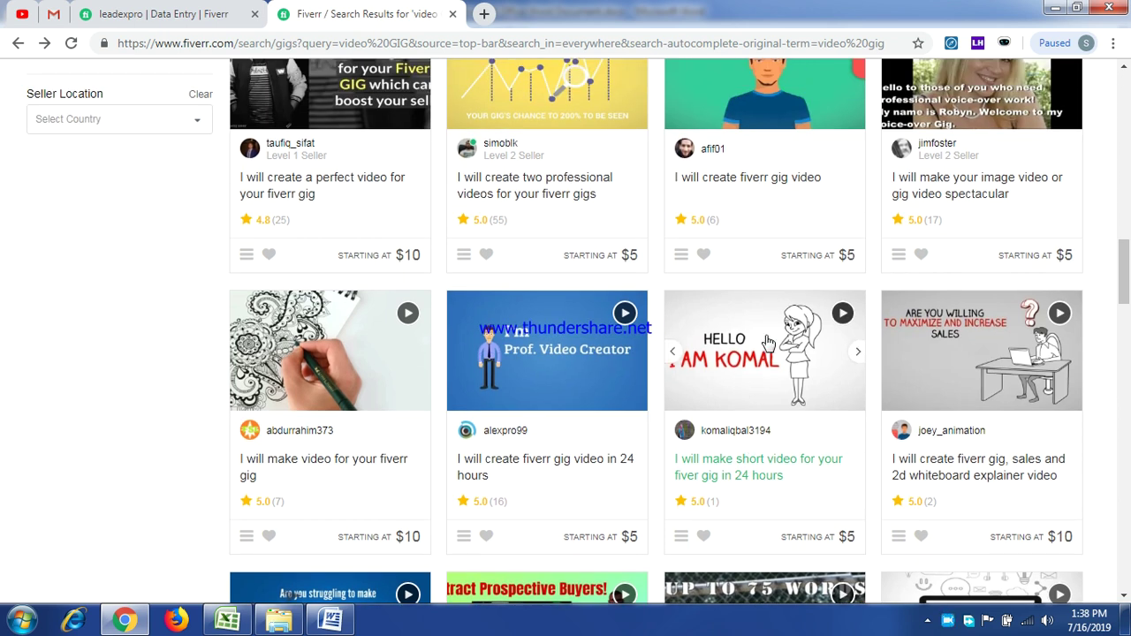
pyautogui.scroll(-4, 892, 386)
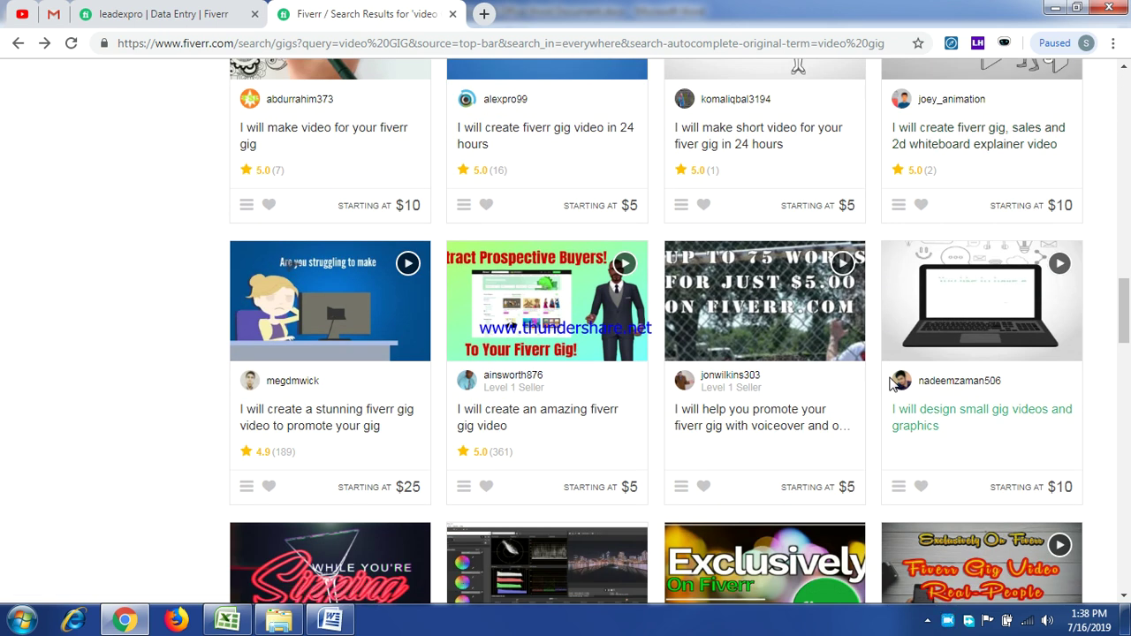
# Open the gig "I will create an amazing fiverr gig video", view its gallery preview, and return to the results
pyautogui.click(581, 300)
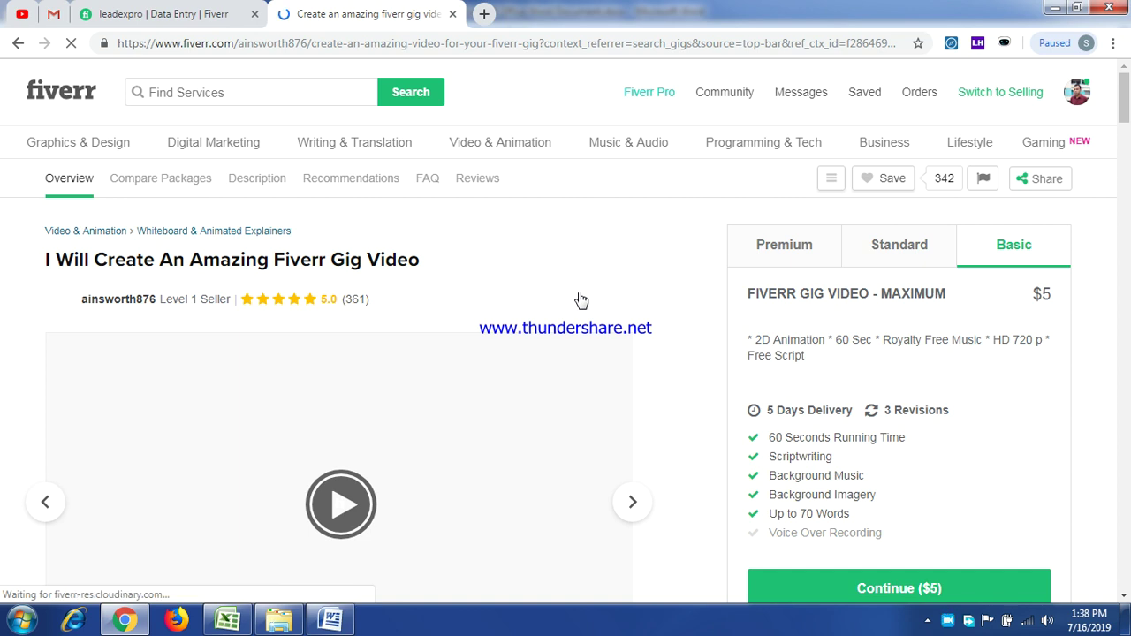
pyautogui.scroll(-2, 2, 368)
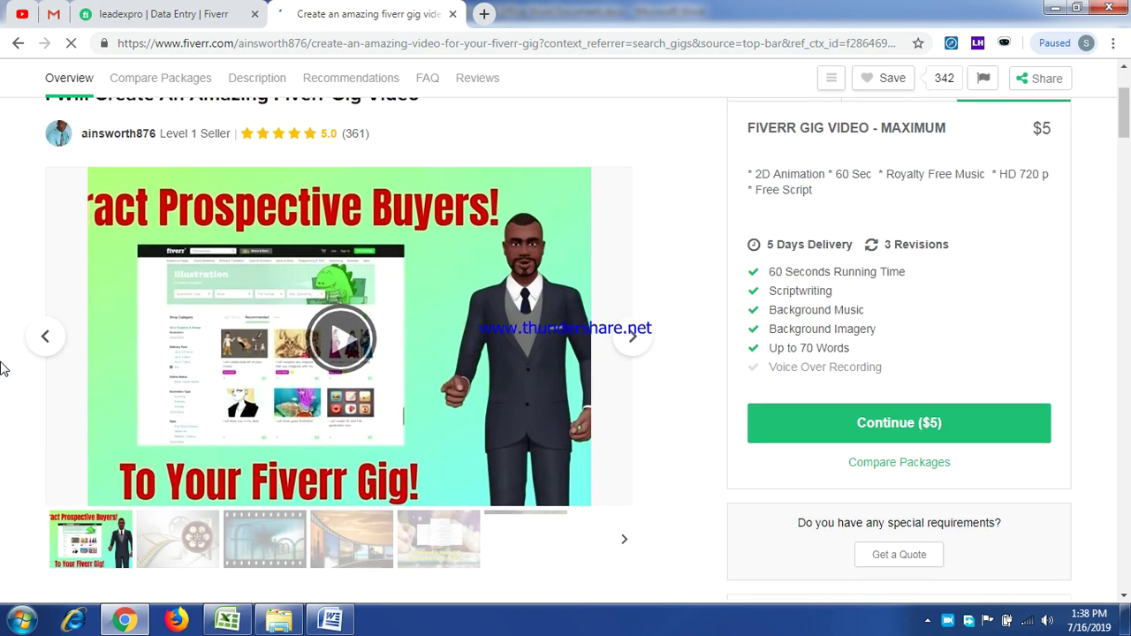
pyautogui.scroll(2, 3, 366)
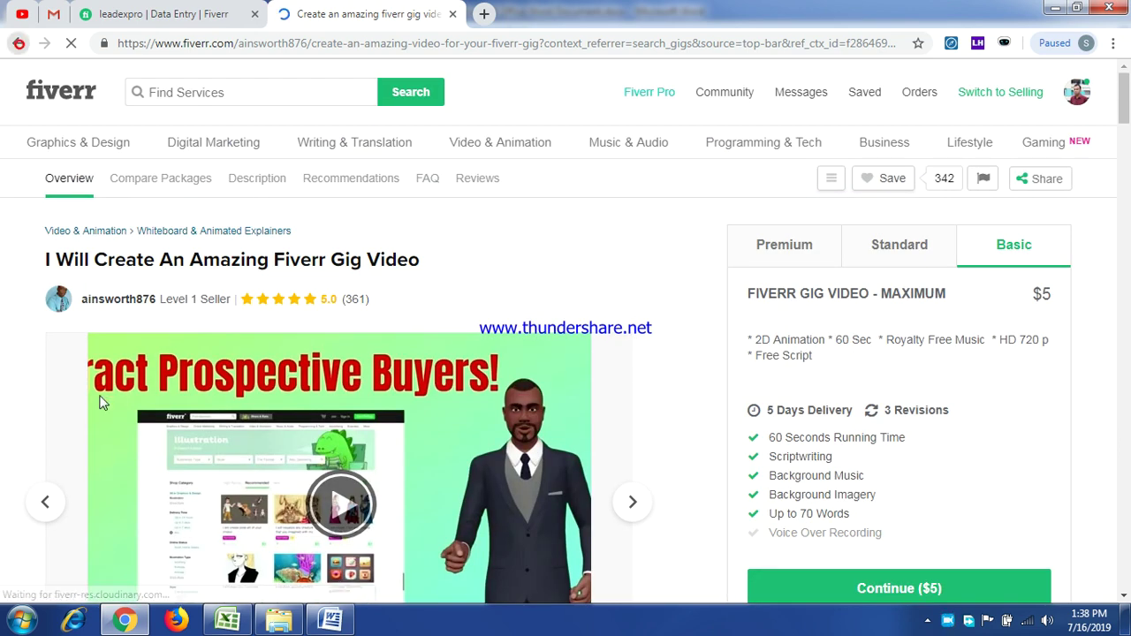
pyautogui.hotkey('alt', 'Left')
# Browse further through the video gig results and open the gig "I will make your image video or gig video spectacular"
pyautogui.scroll(-4, 798, 439)
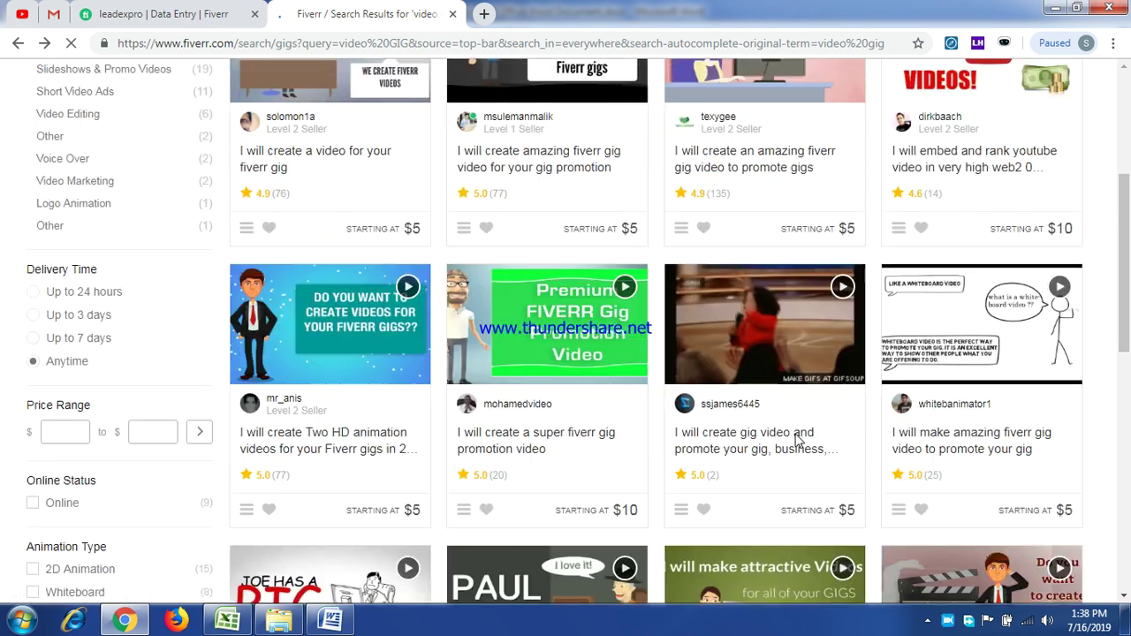
pyautogui.scroll(-4, 798, 440)
pyautogui.scroll(-4, 798, 439)
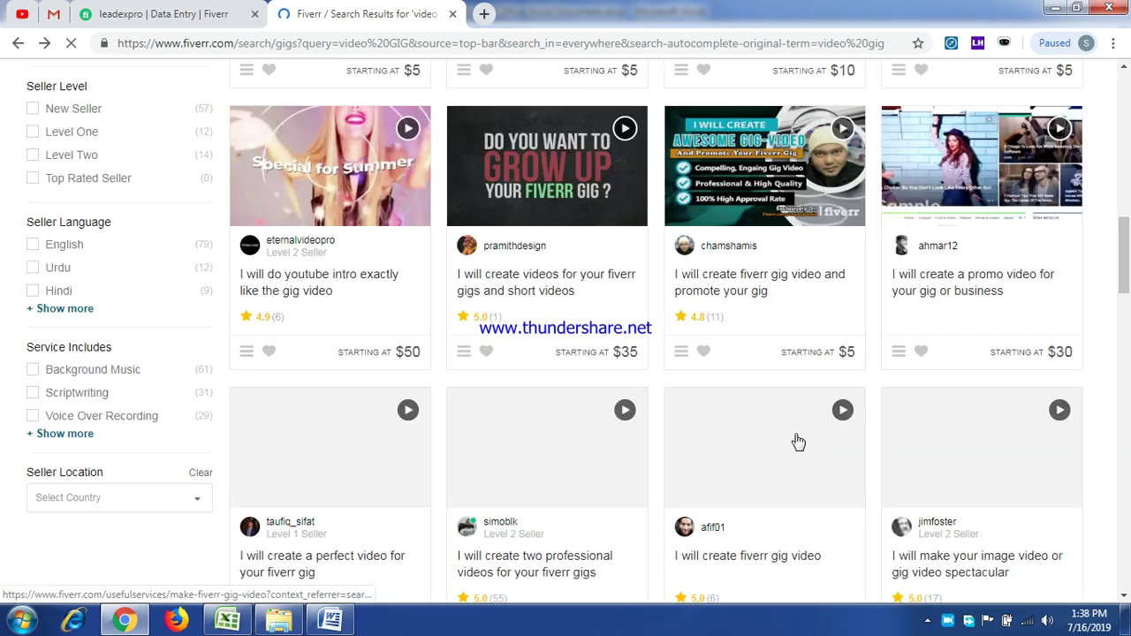
pyautogui.scroll(-2, 798, 440)
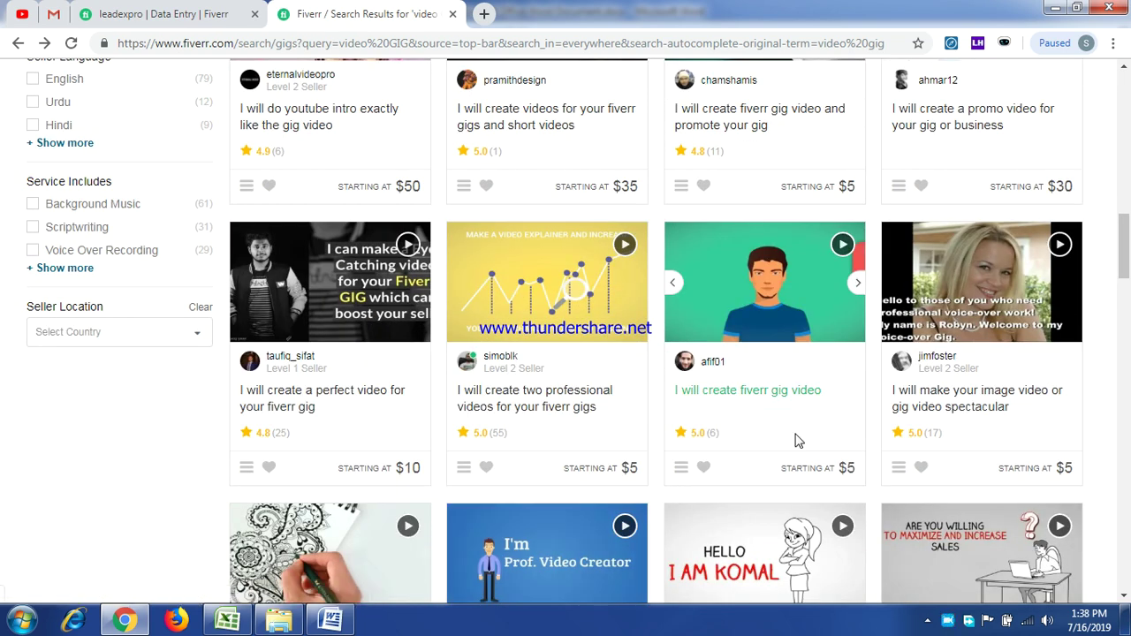
pyautogui.scroll(-5, 799, 439)
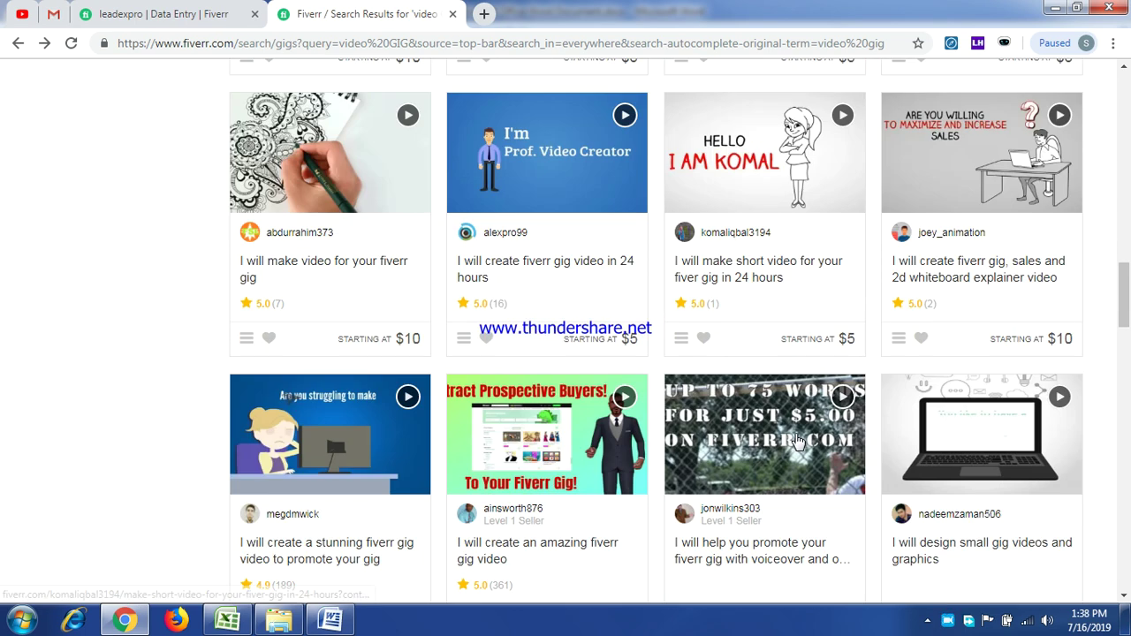
pyautogui.scroll(-3, 798, 439)
pyautogui.scroll(12, 981, 507)
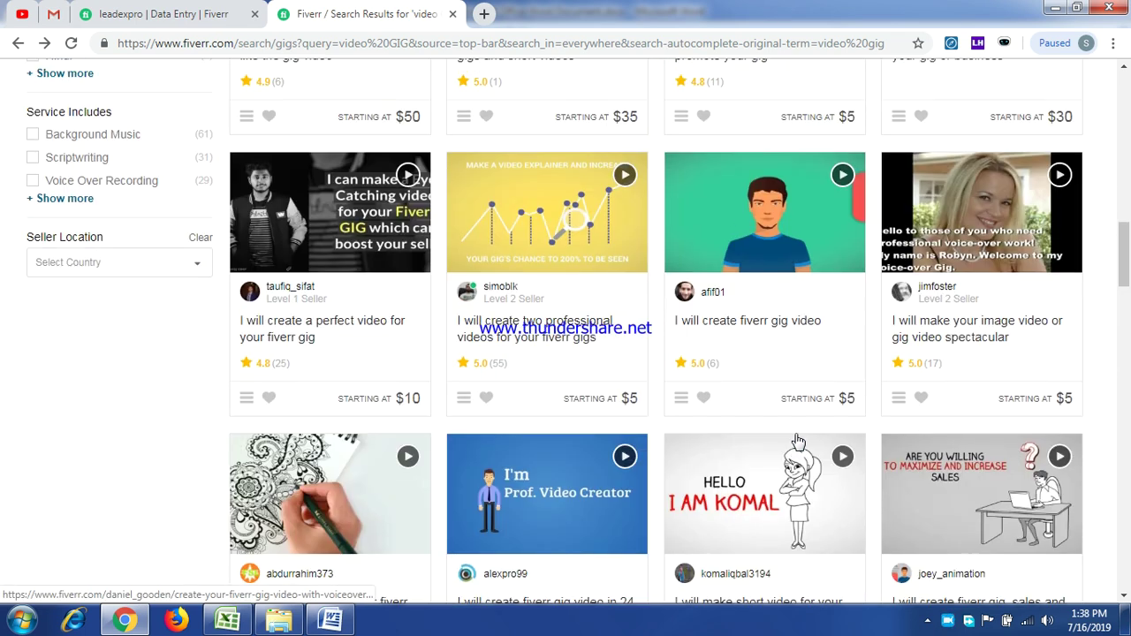
pyautogui.scroll(-3, 981, 506)
pyautogui.click(978, 366)
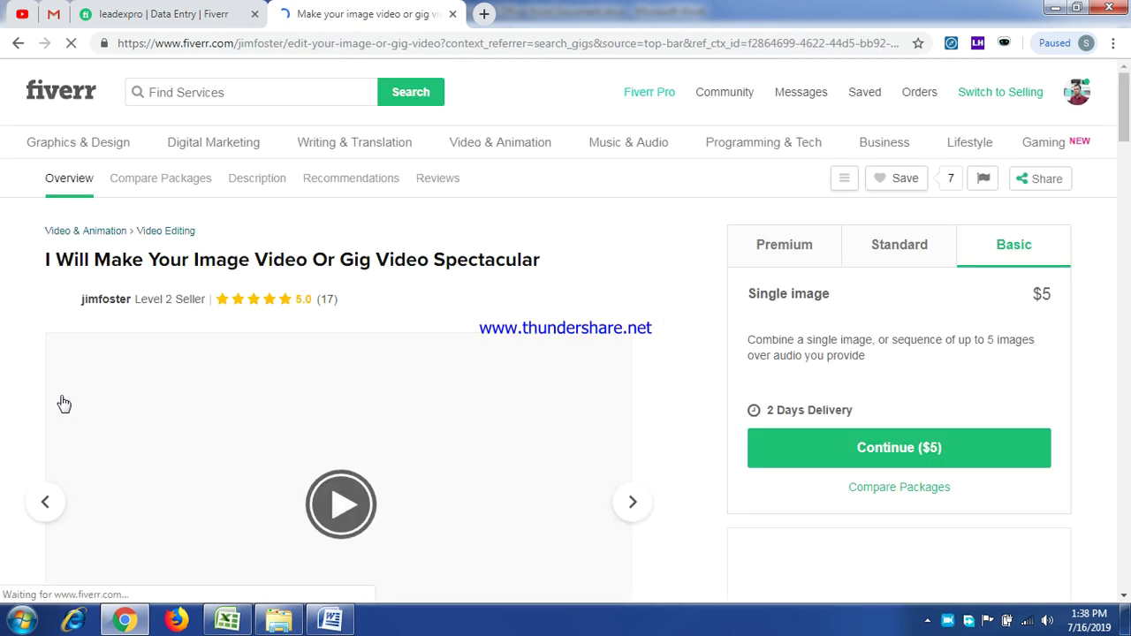
# Play the voice-over sample video in this gig's gallery, pause it, and go back to the search results
pyautogui.scroll(-2, 227, 428)
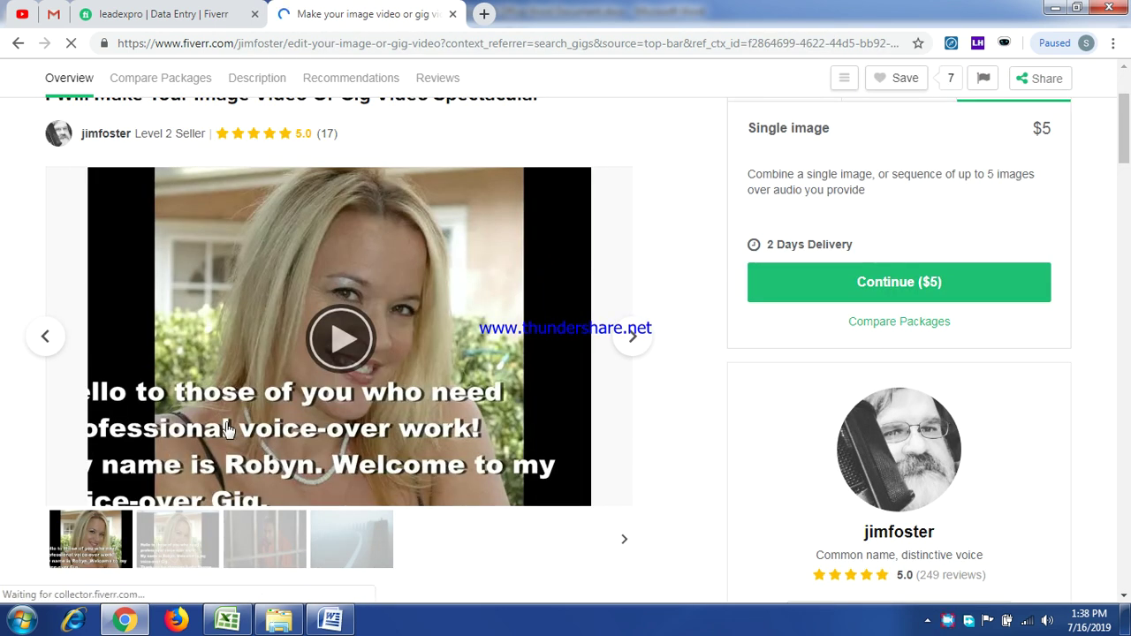
pyautogui.click(343, 341)
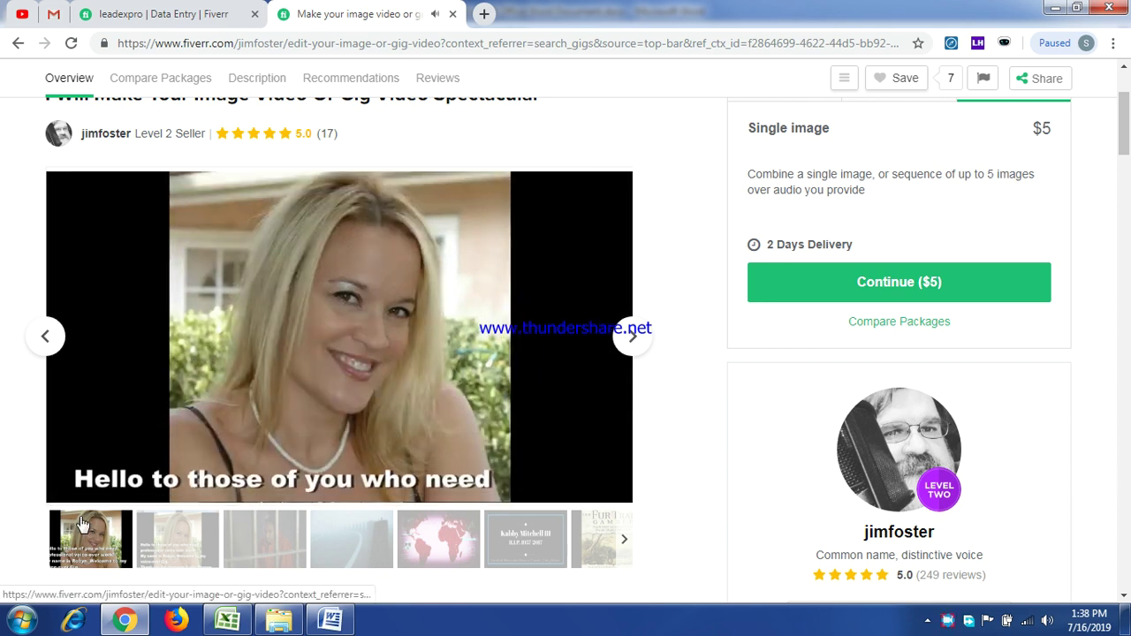
pyautogui.moveTo(76, 491)
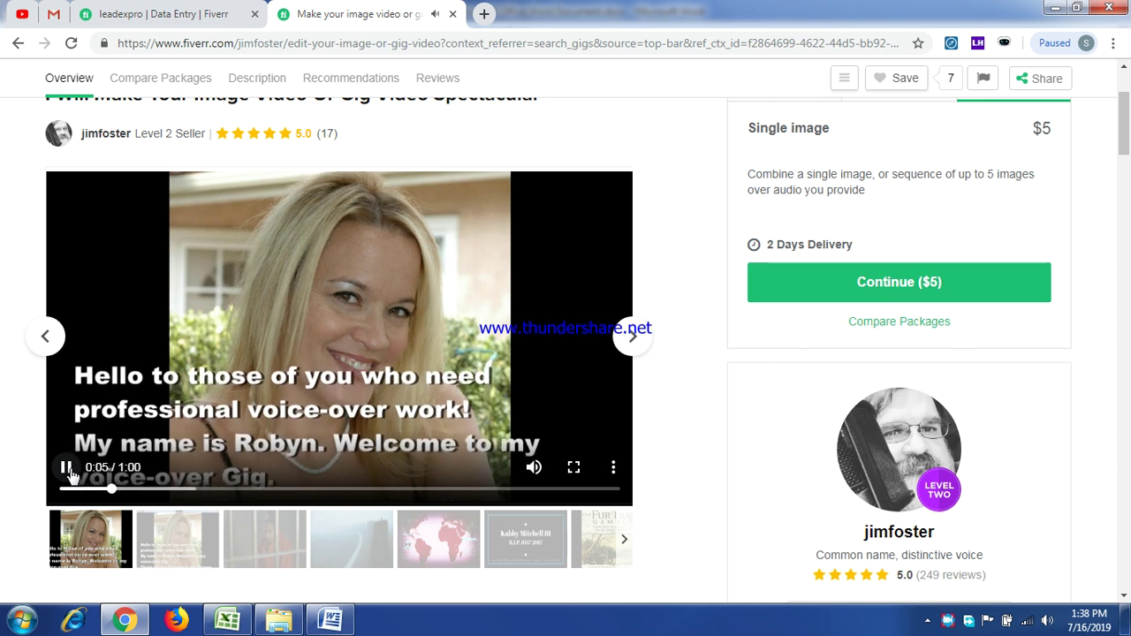
pyautogui.click(67, 468)
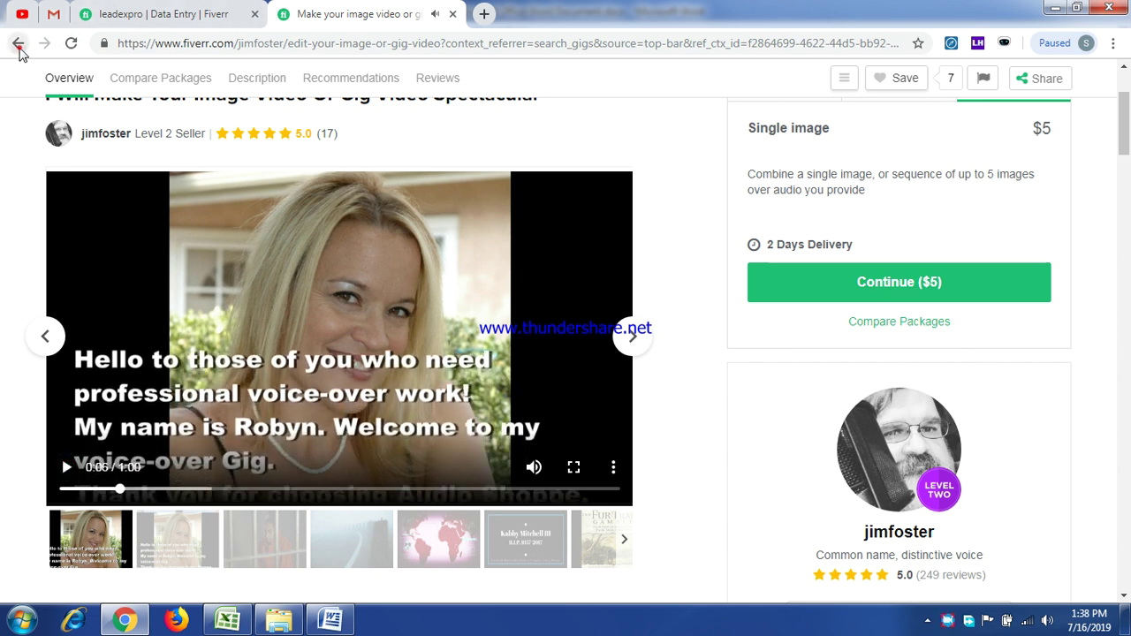
pyautogui.click(18, 43)
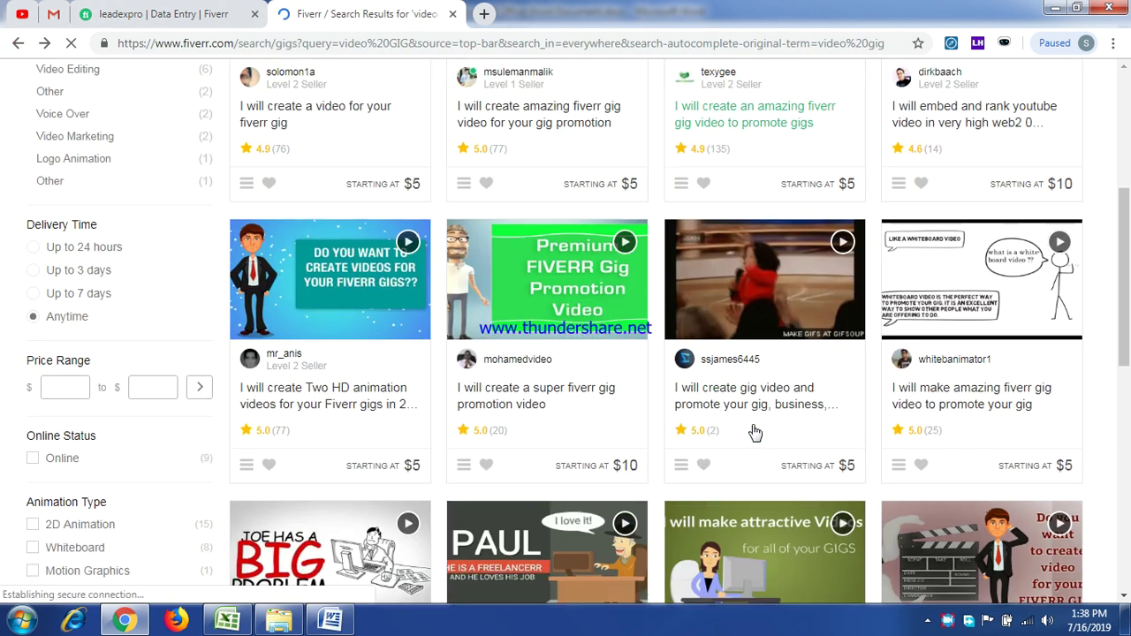
# Look through the remaining gigs on the first results page and open page 2 of the results
pyautogui.scroll(-10, 756, 431)
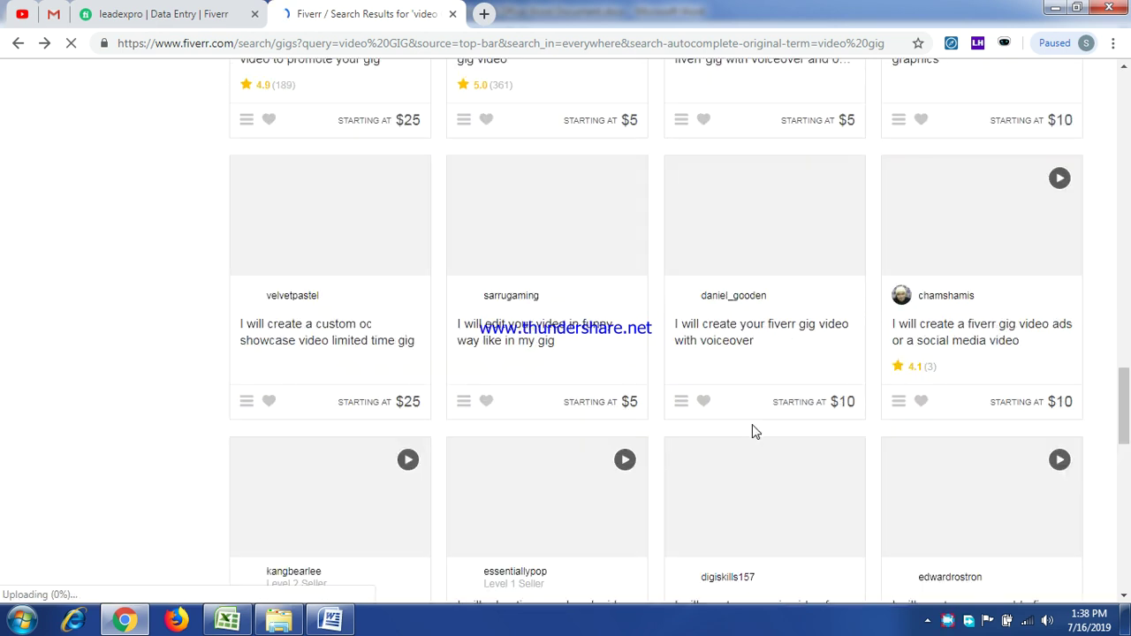
pyautogui.scroll(-4, 754, 431)
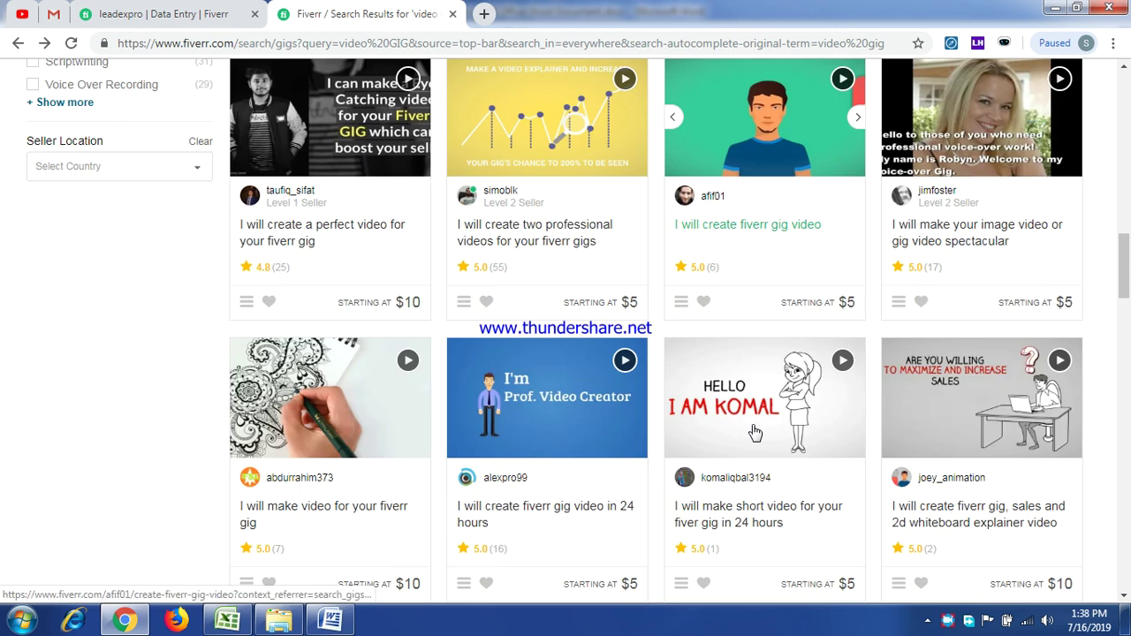
pyautogui.scroll(-5, 756, 432)
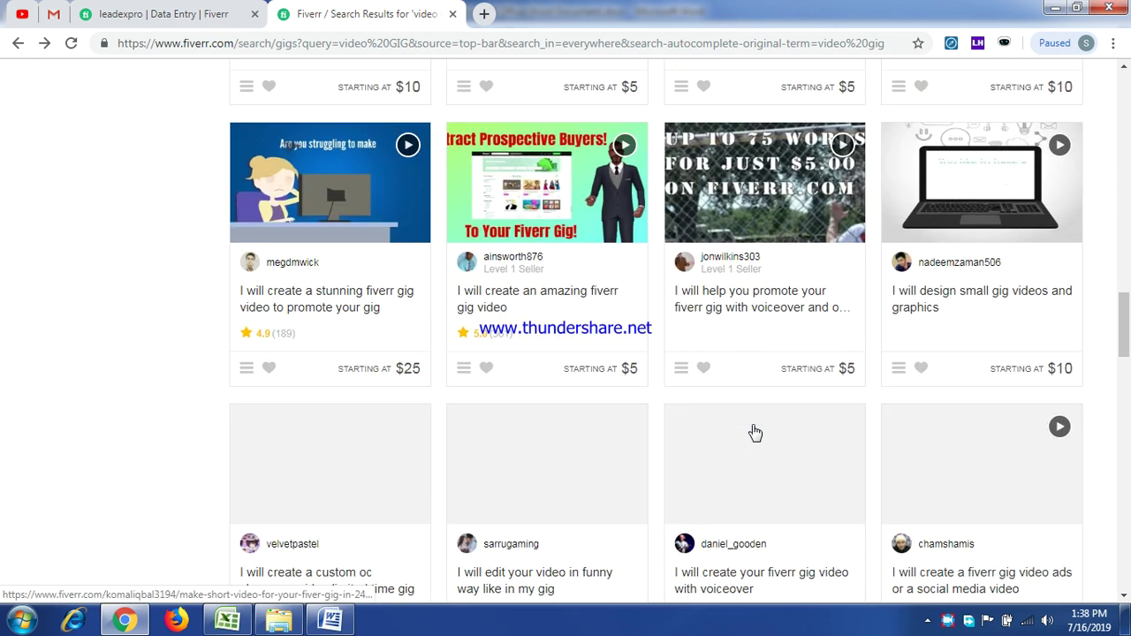
pyautogui.scroll(-5, 756, 432)
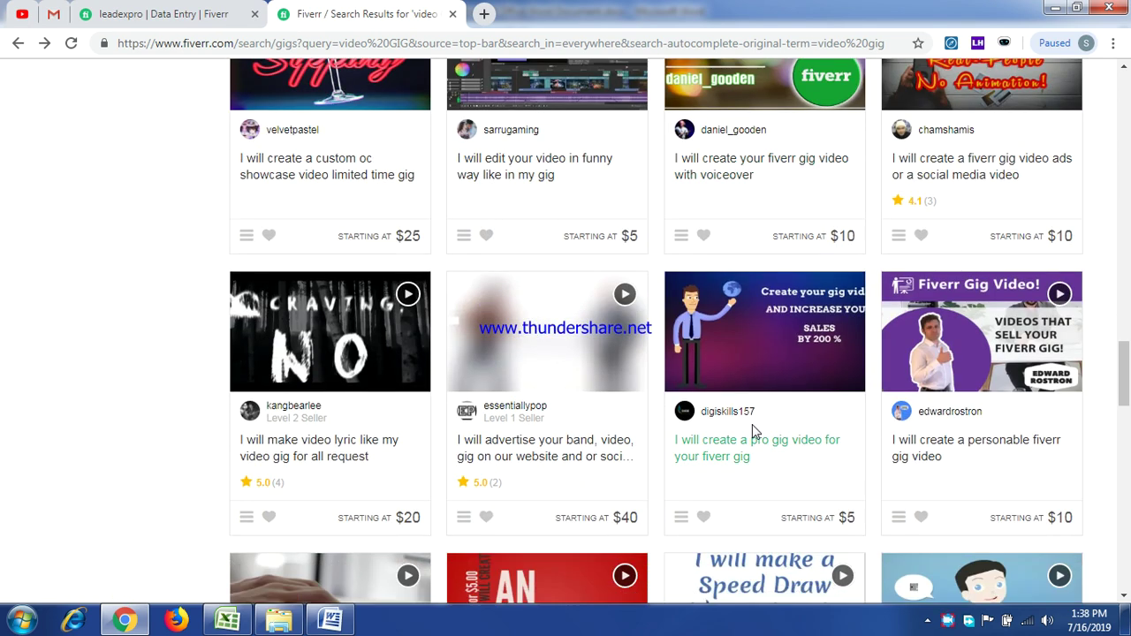
pyautogui.scroll(-7, 754, 431)
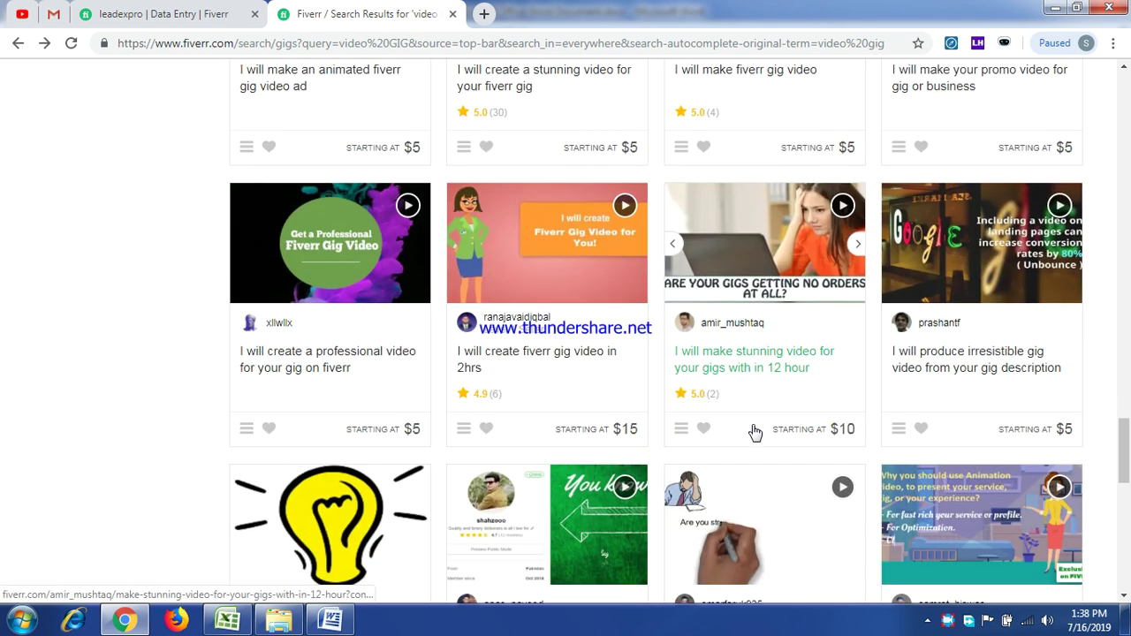
pyautogui.scroll(-3, 754, 431)
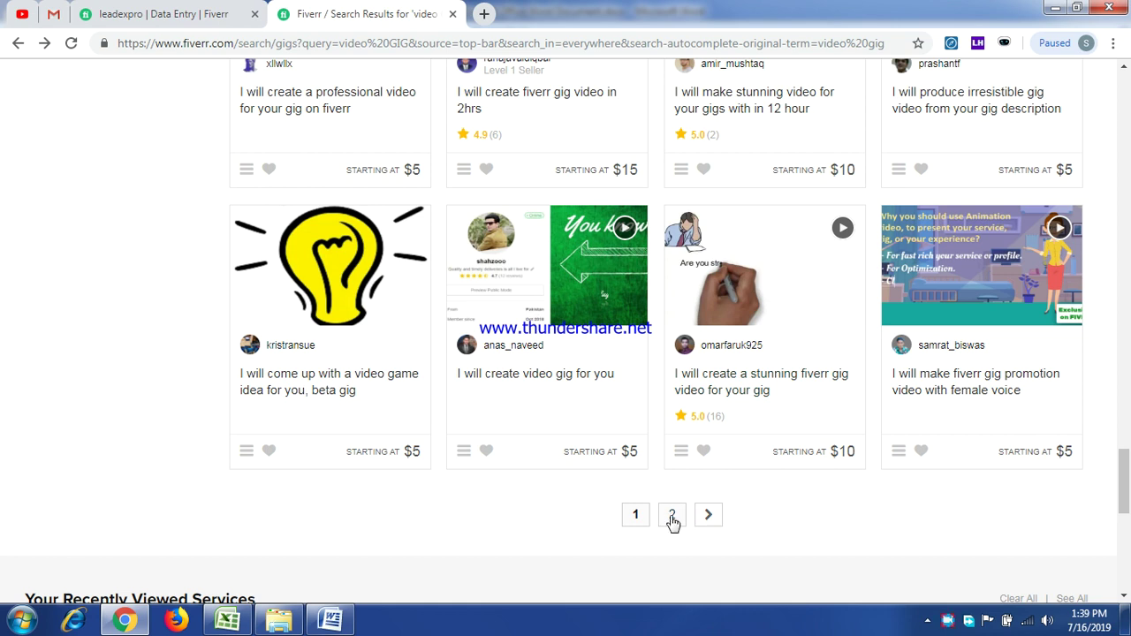
pyautogui.click(671, 517)
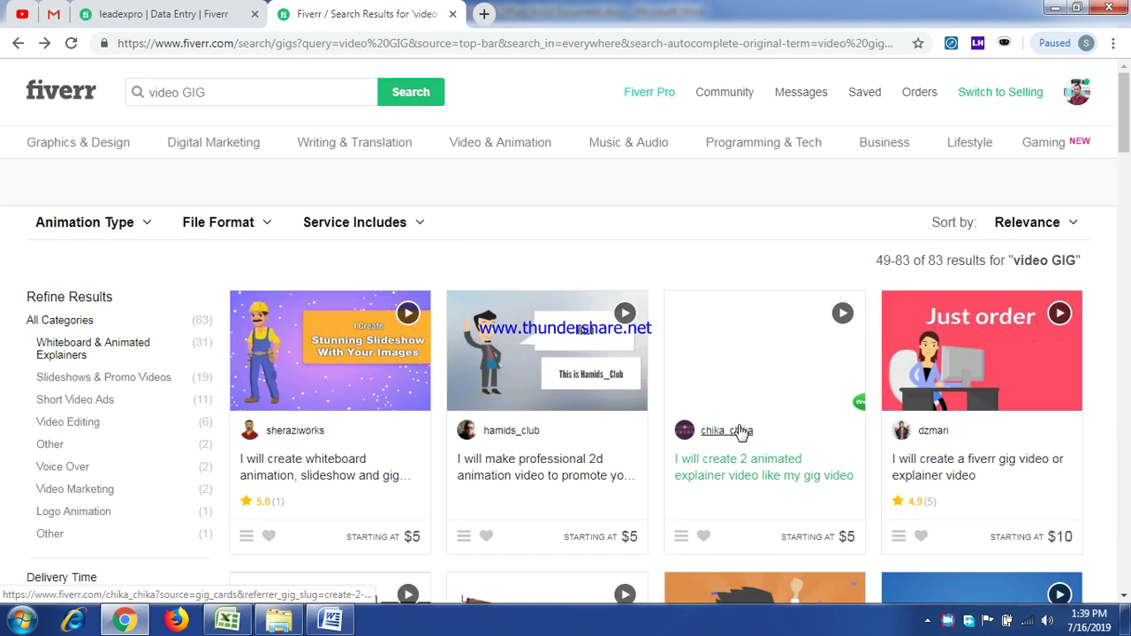
# Look through the video gig listings on page 2 of the search results for example gig videos
pyautogui.scroll(-2, 741, 430)
pyautogui.scroll(-3, 740, 431)
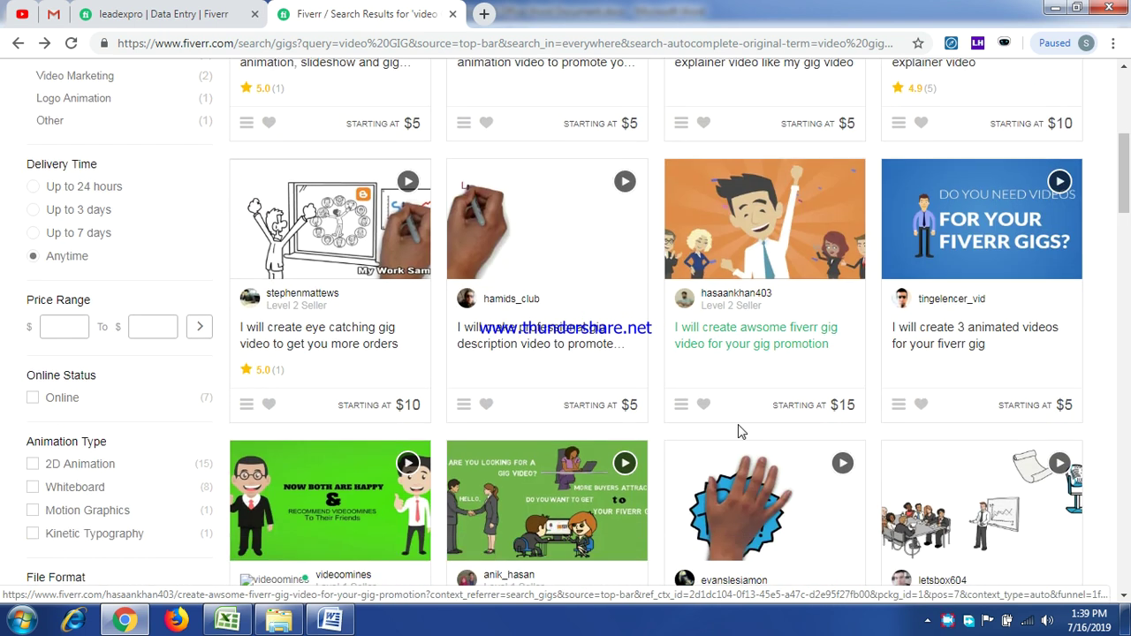
pyautogui.scroll(-3, 740, 432)
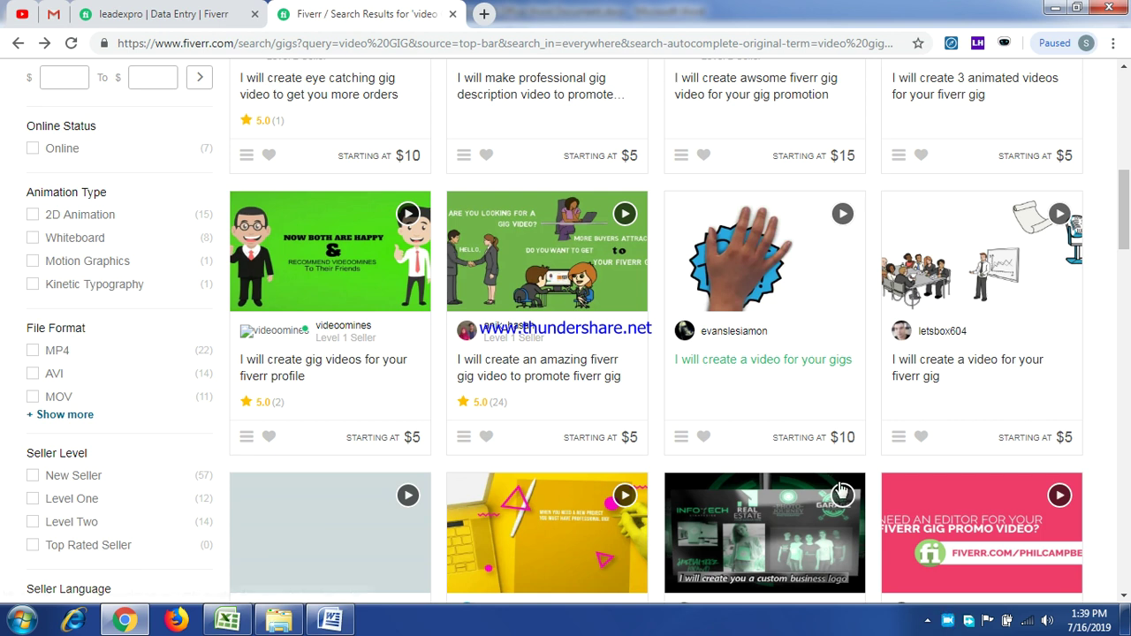
pyautogui.scroll(-4, 573, 448)
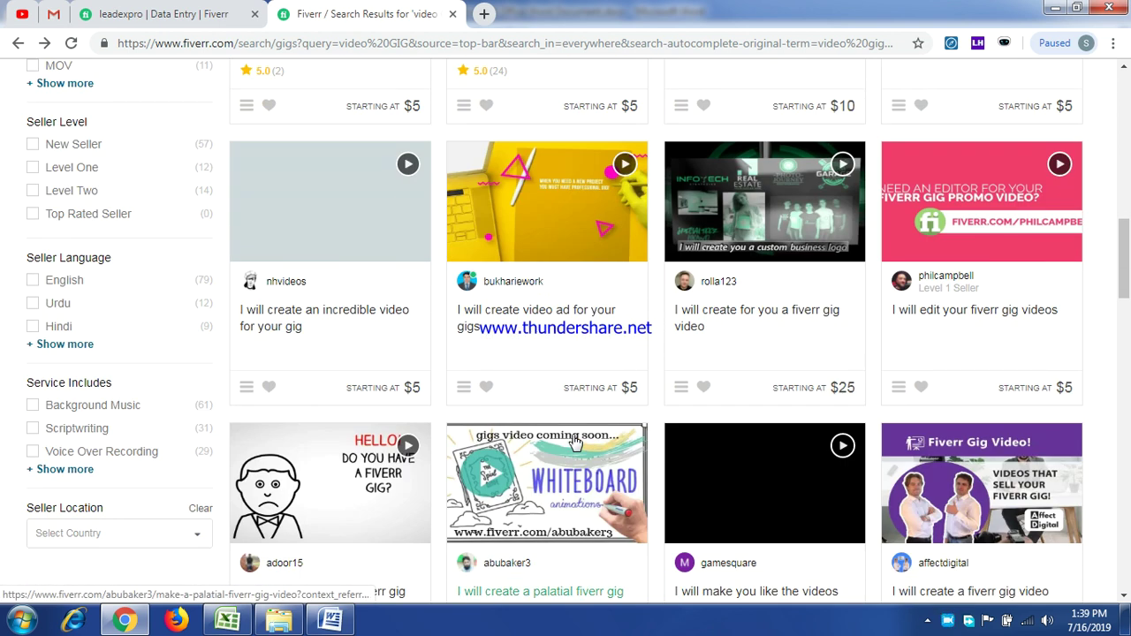
pyautogui.scroll(-2, 575, 442)
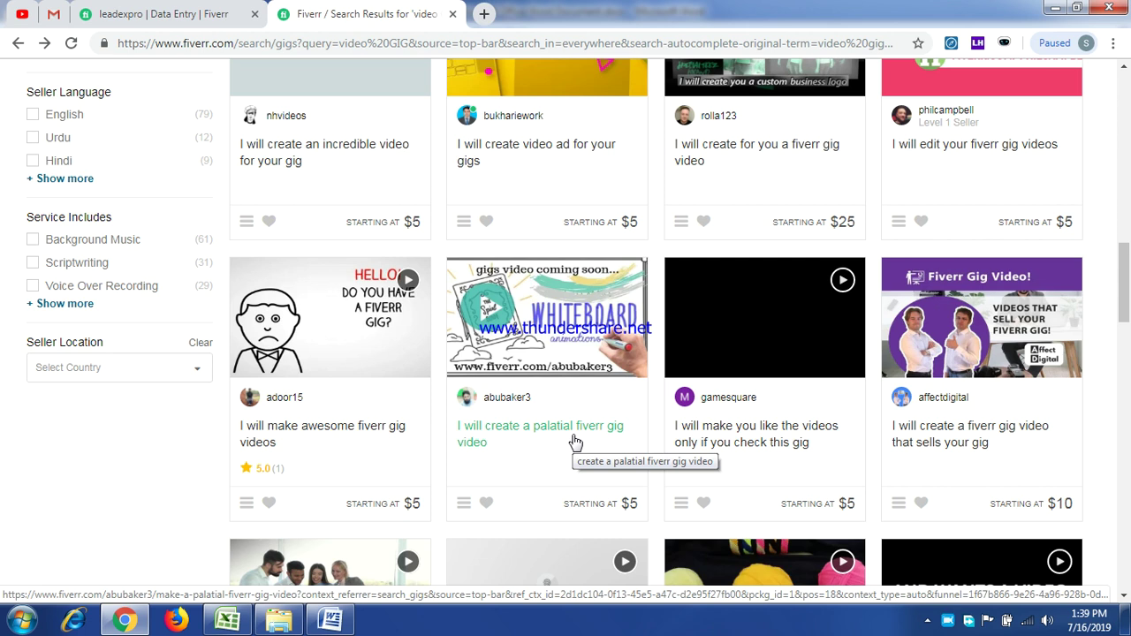
pyautogui.scroll(-2, 575, 442)
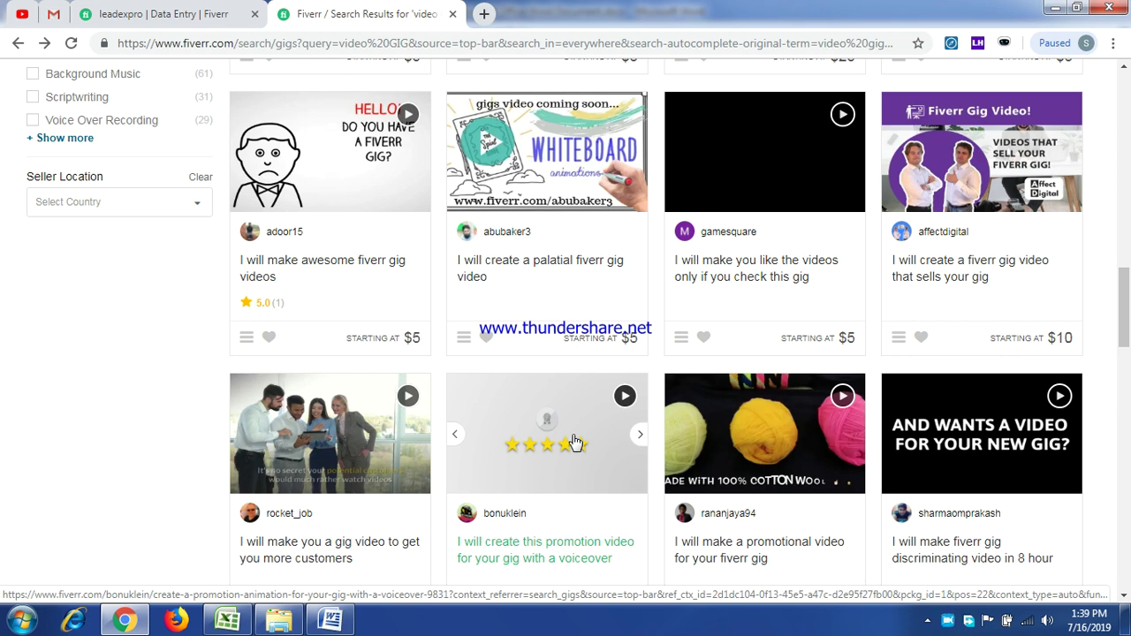
pyautogui.scroll(-4, 574, 442)
pyautogui.scroll(-3, 574, 442)
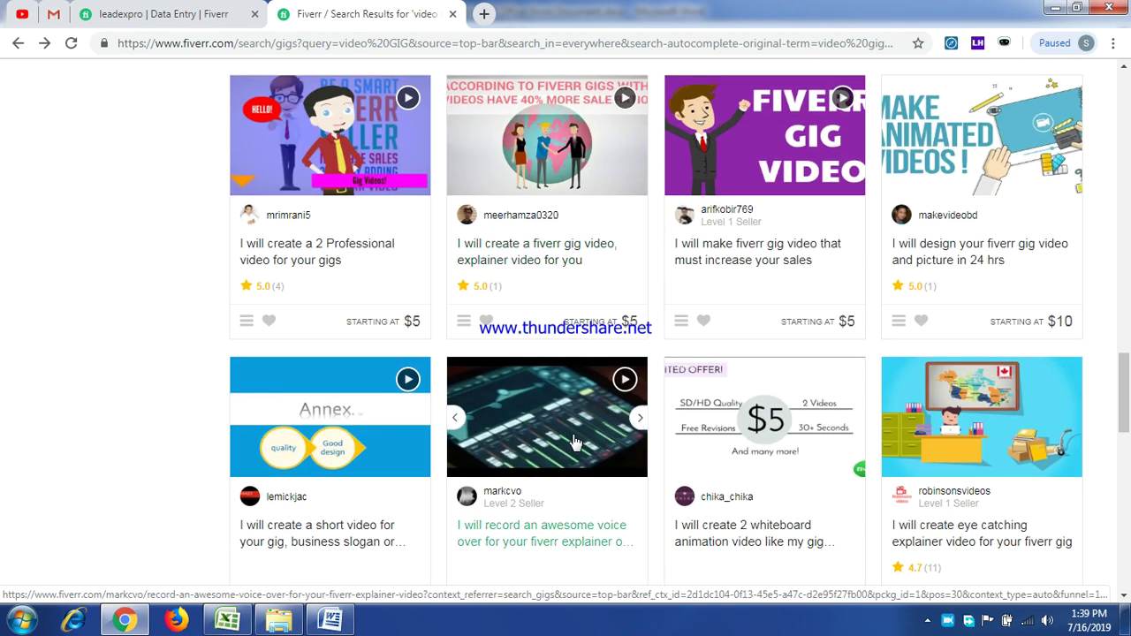
pyautogui.scroll(-3, 574, 442)
pyautogui.scroll(-3, 574, 442)
pyautogui.scroll(-2, 574, 442)
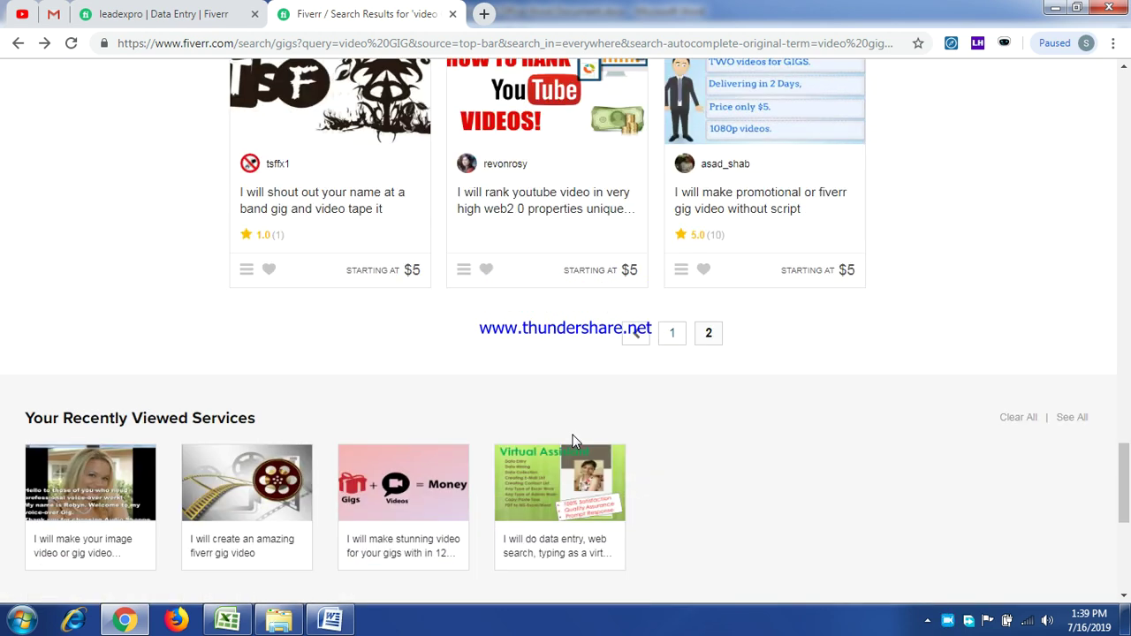
pyautogui.scroll(-1, 575, 442)
pyautogui.scroll(20, 575, 440)
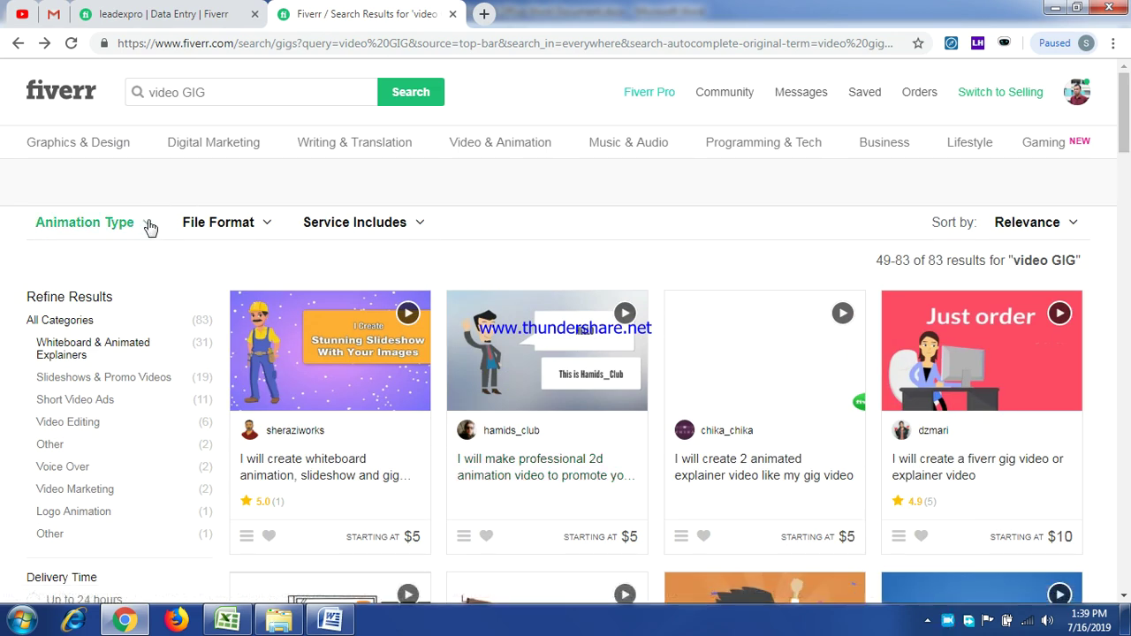
# Browse the Social Media Marketing category under Digital Marketing and open the gig "I will professionally promote and manage your instagram"
pyautogui.moveTo(213, 154)
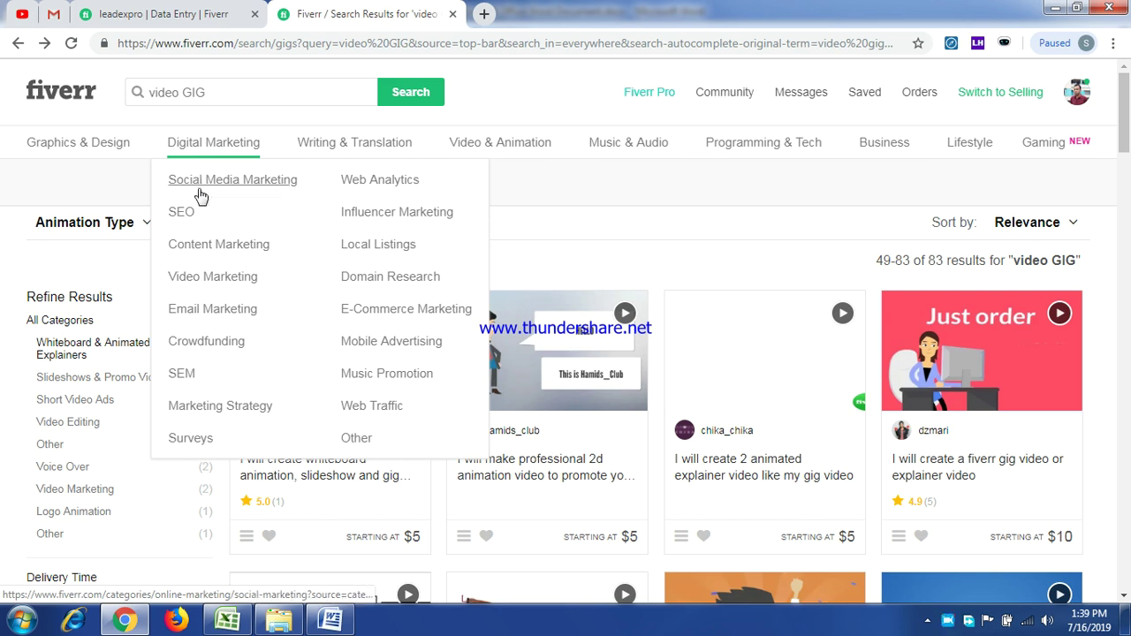
pyautogui.click(199, 182)
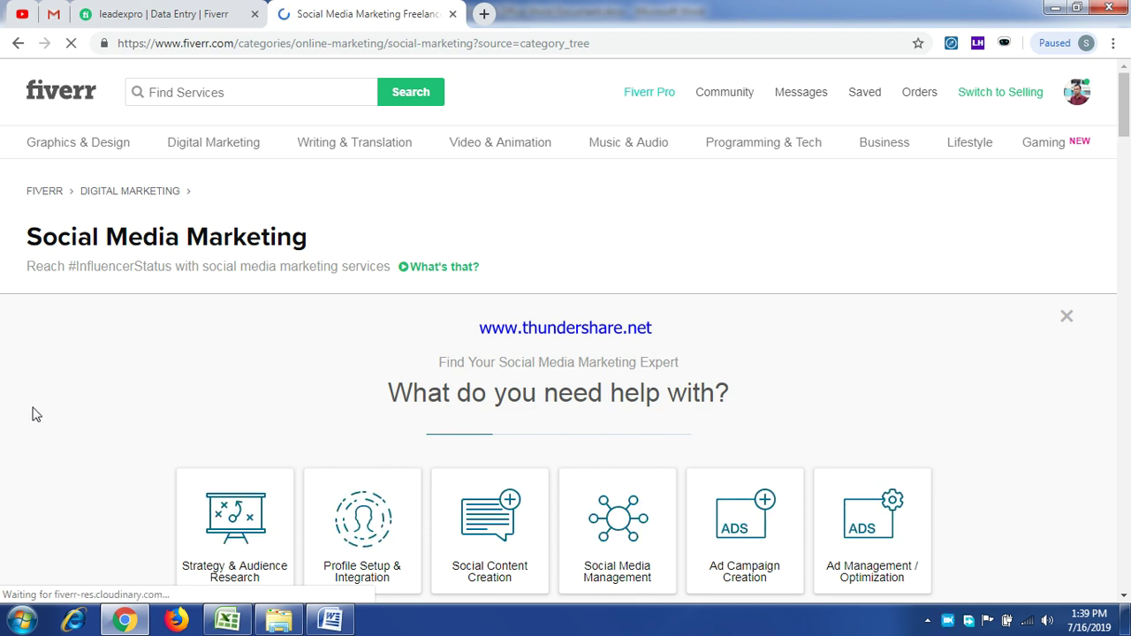
pyautogui.scroll(-5, 74, 410)
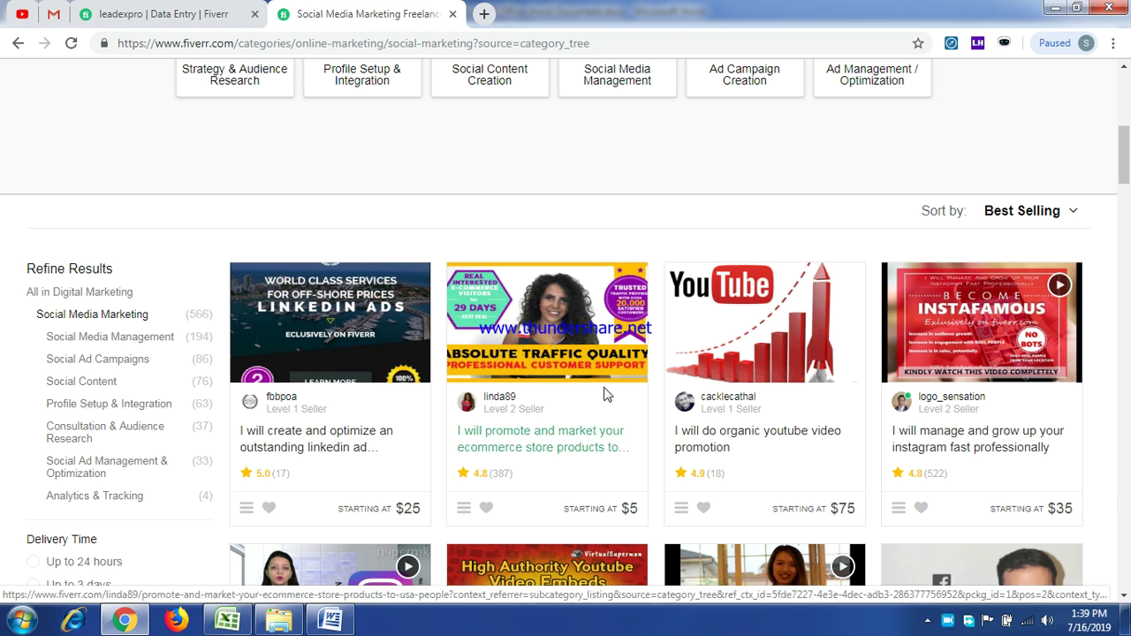
pyautogui.scroll(-2, 605, 395)
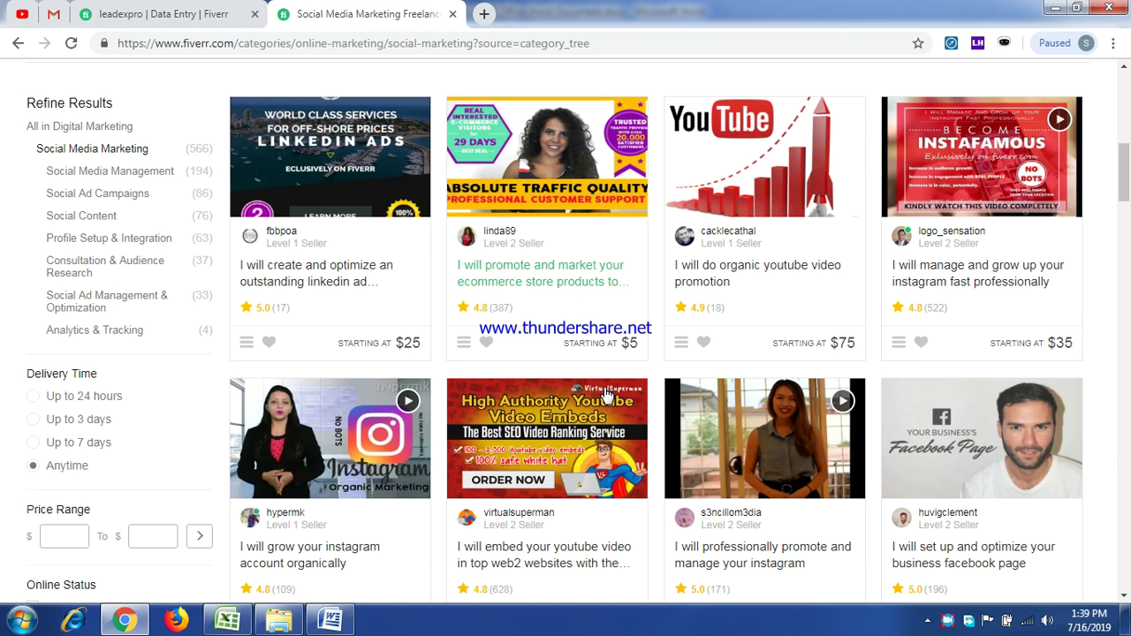
pyautogui.click(775, 433)
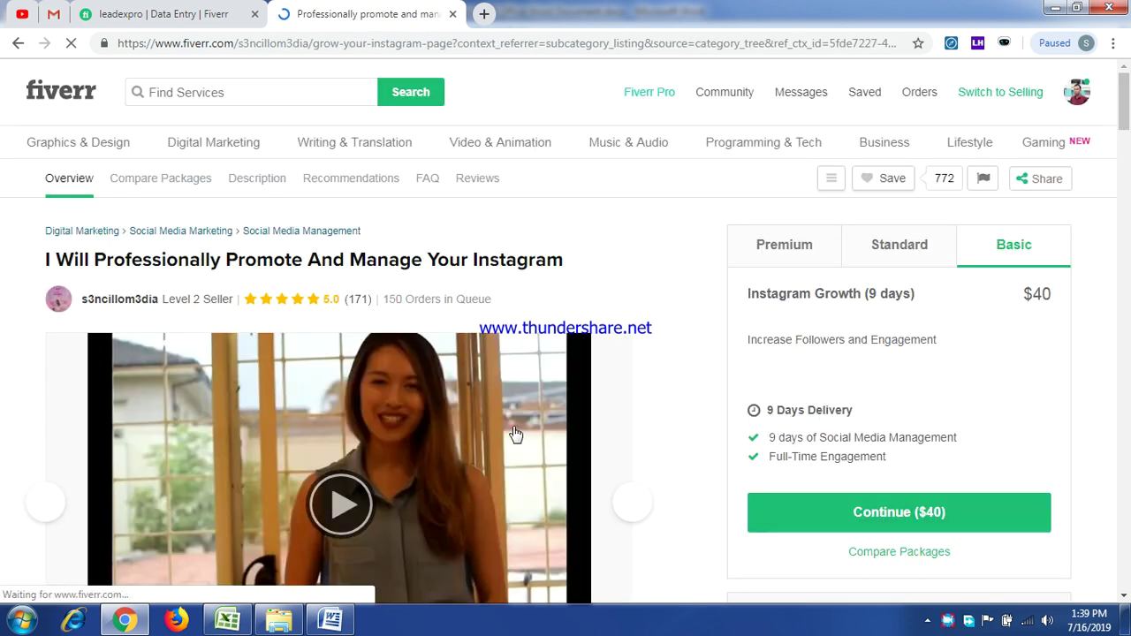
# Play the introduction video in this gig's gallery and enlarge it to full screen
pyautogui.scroll(-2, 516, 433)
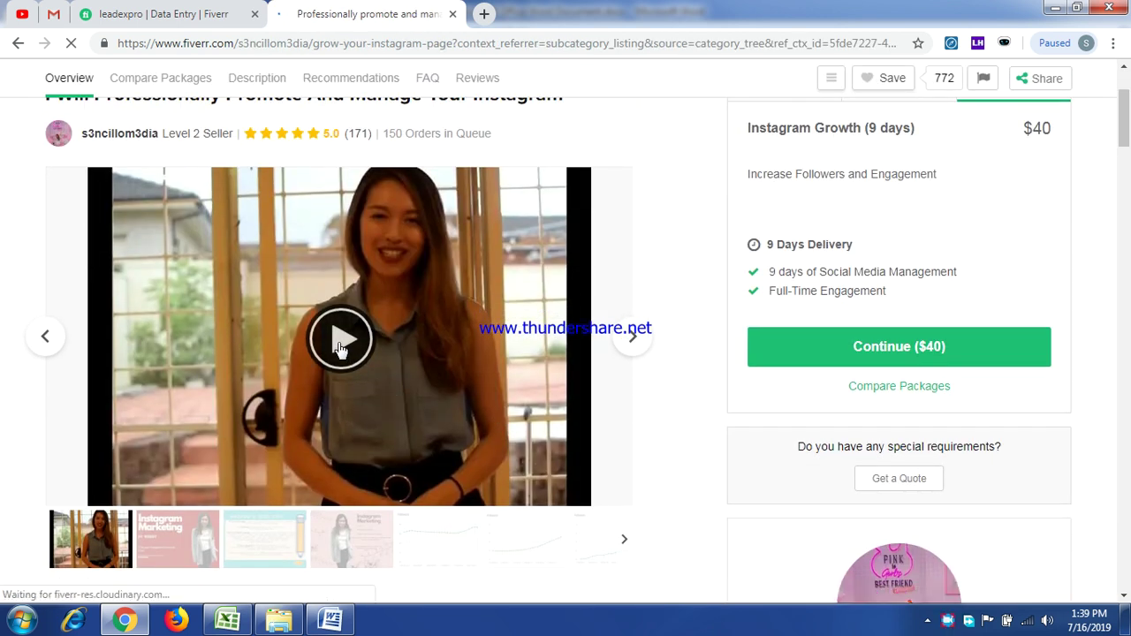
pyautogui.click(340, 343)
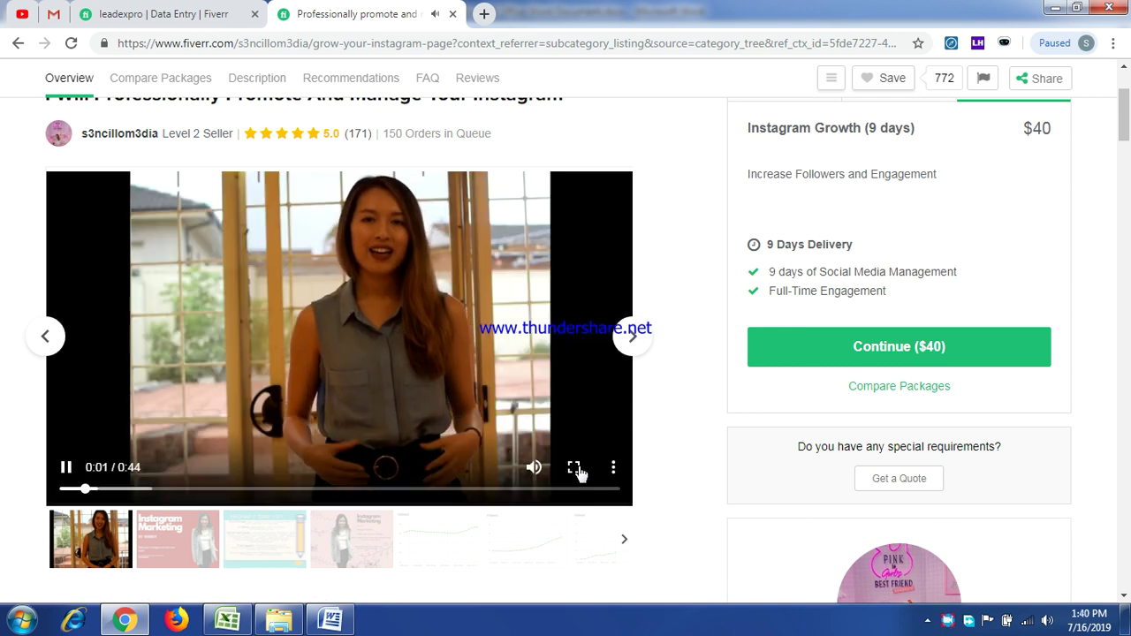
pyautogui.click(573, 467)
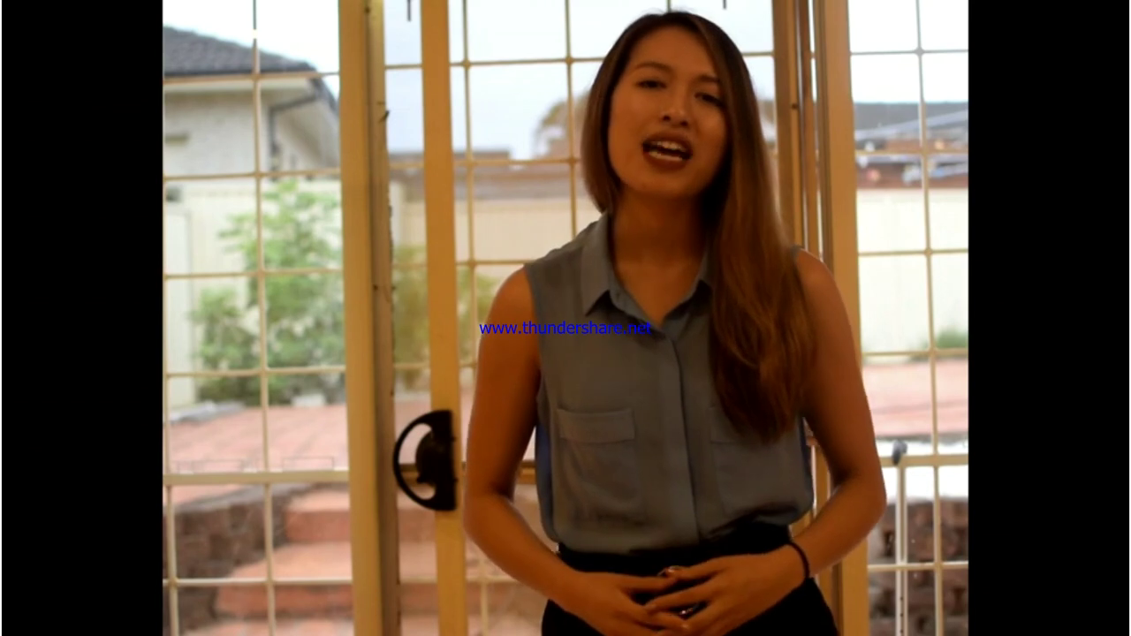
# Pause the gig video, rewind it to the beginning, and play it again from the start
pyautogui.moveTo(766, 437)
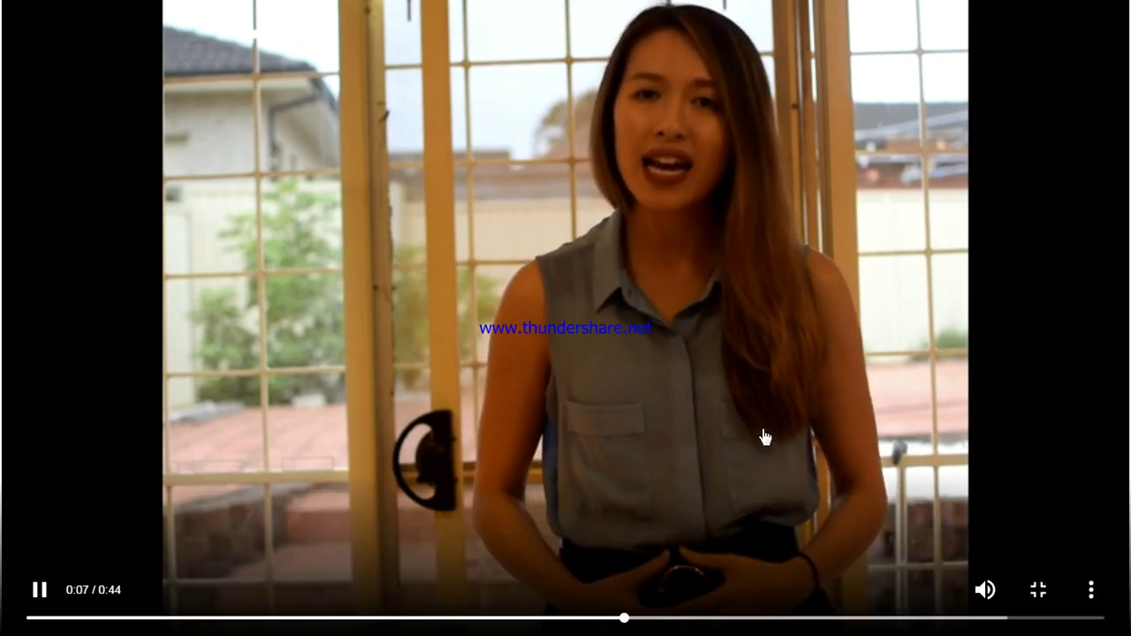
pyautogui.click(36, 609)
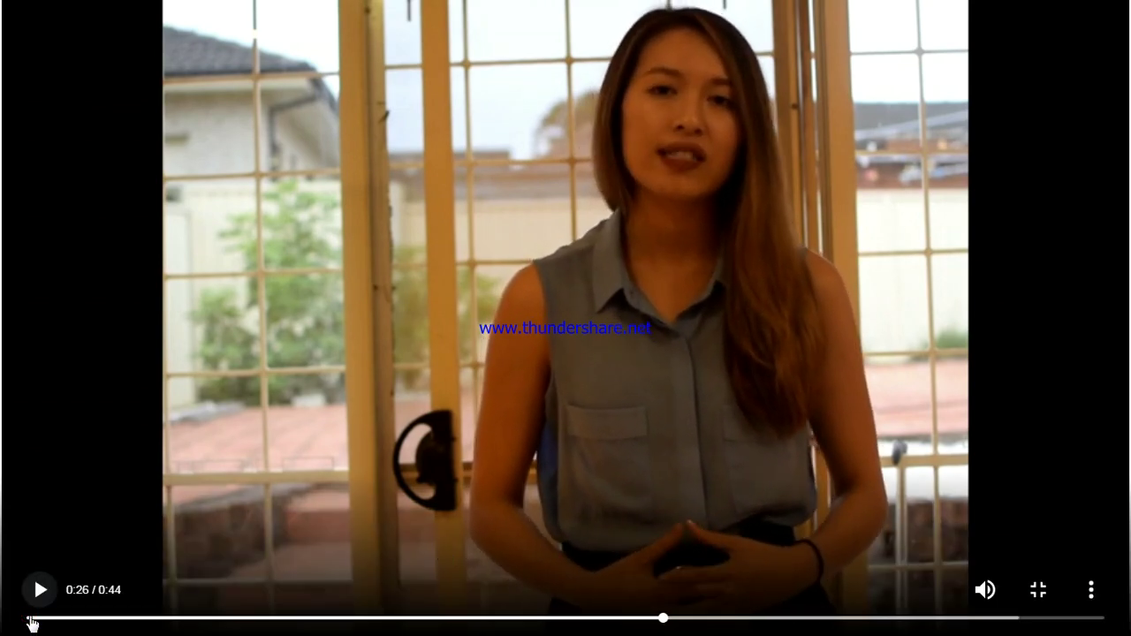
pyautogui.click(660, 619)
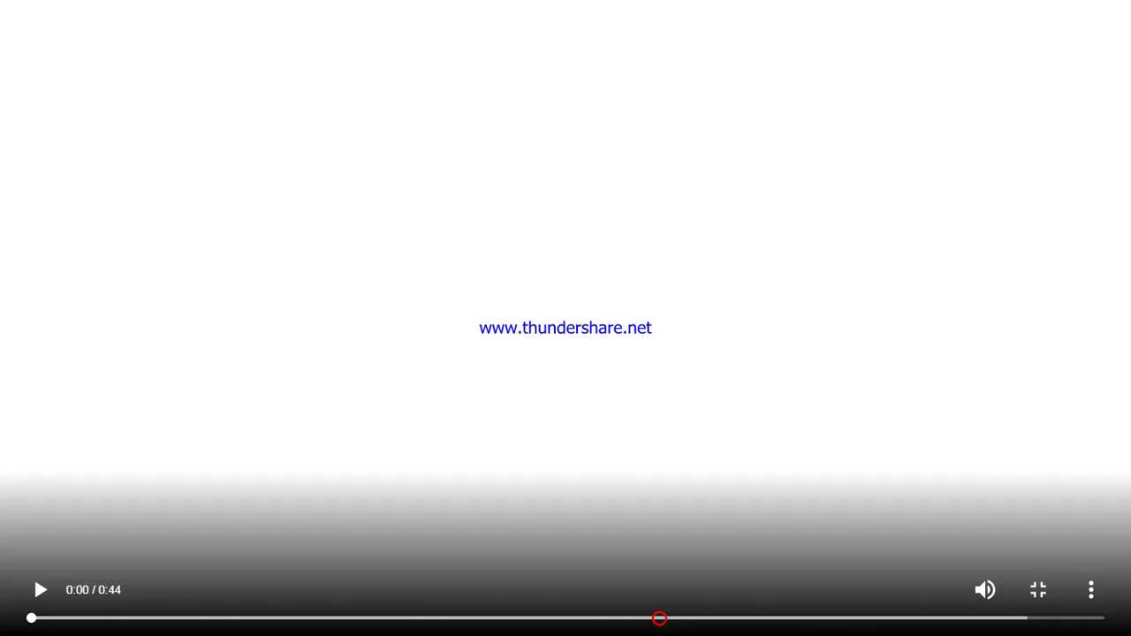
pyautogui.click(40, 590)
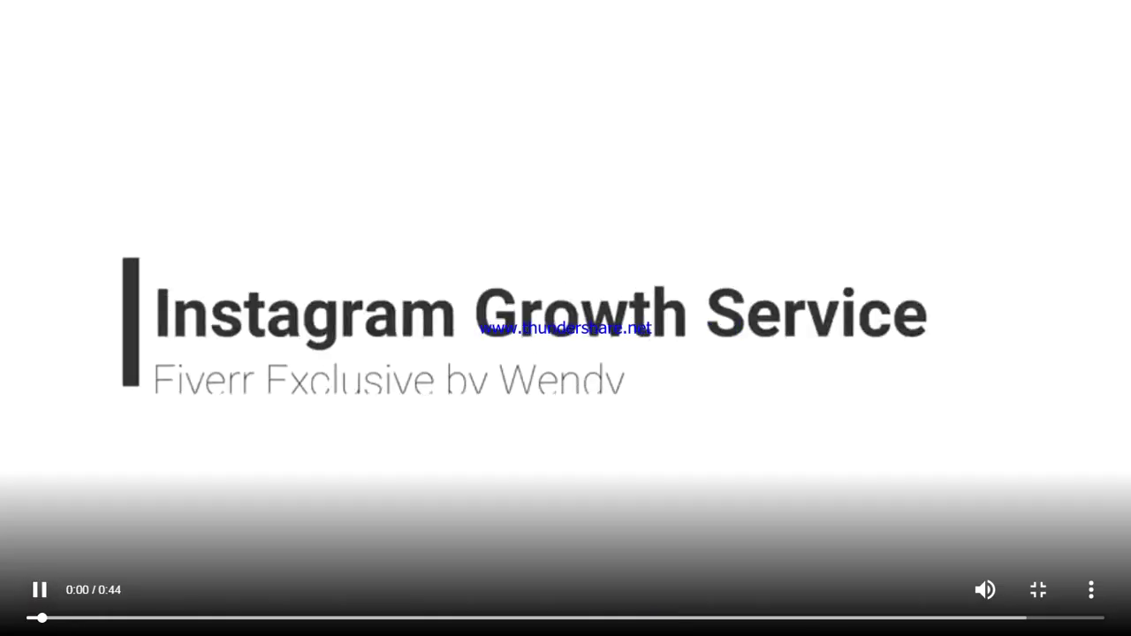